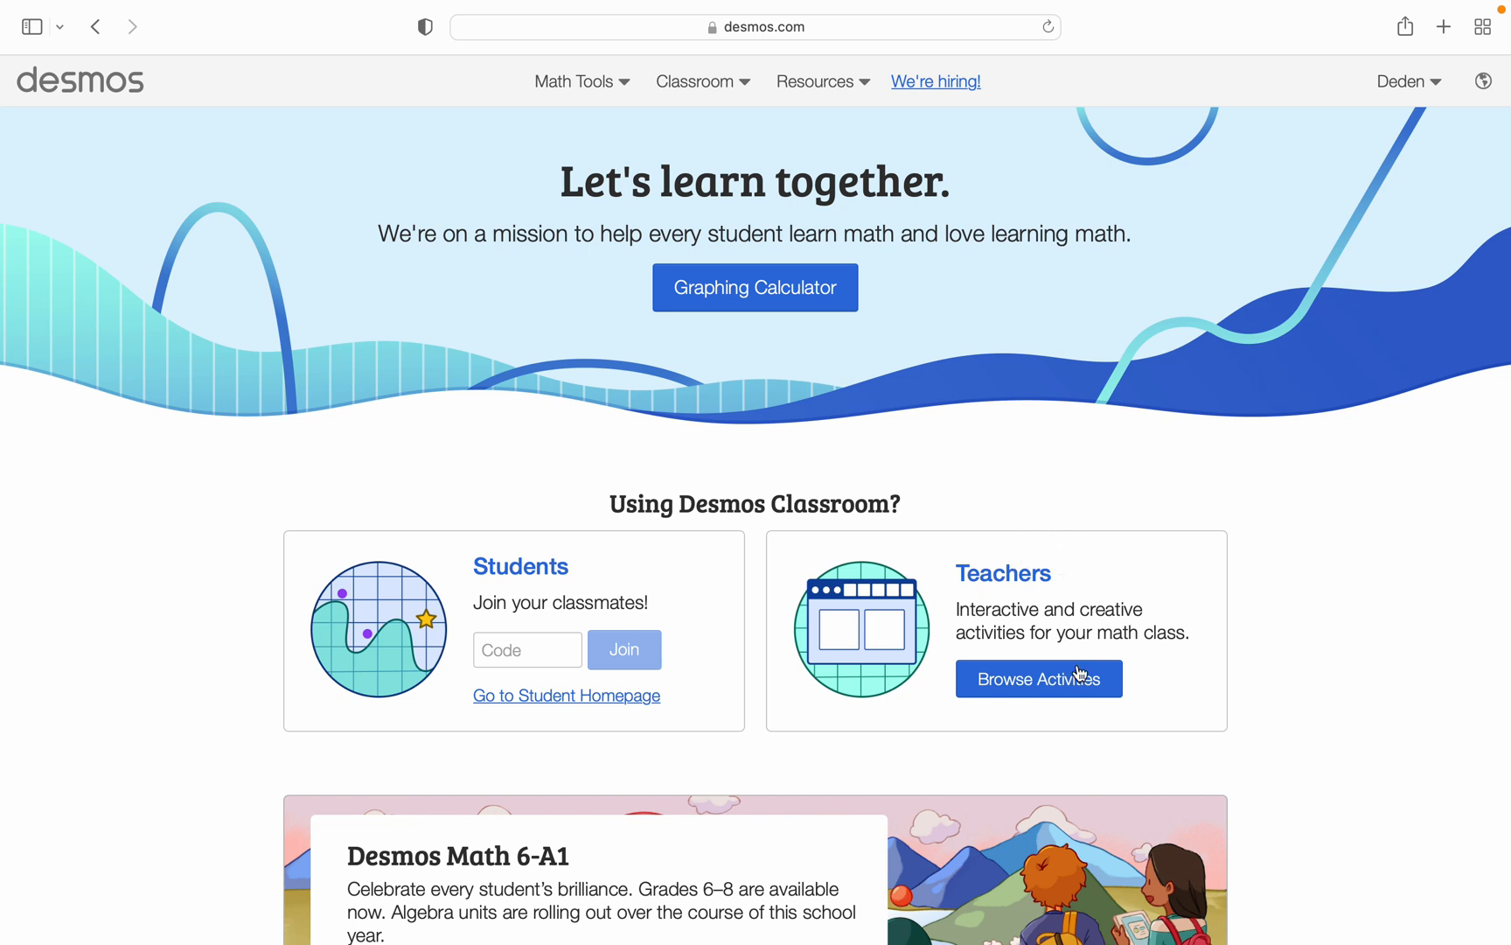
- Open the teachers' activity browser and switch the site language to Bahasa Indonesia
click(1042, 690)
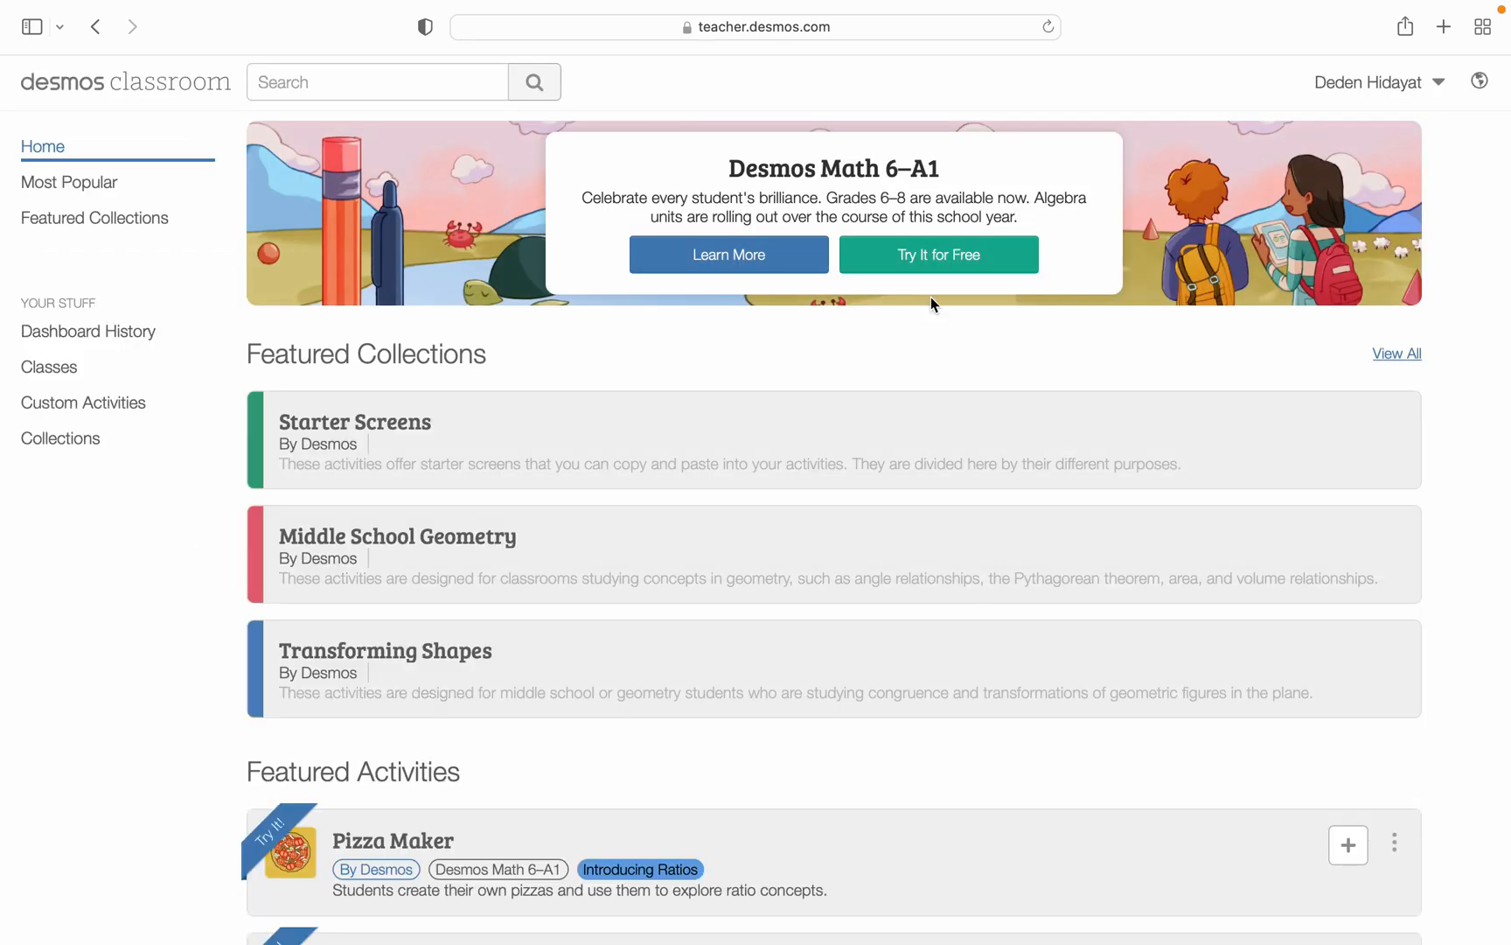
click(1480, 81)
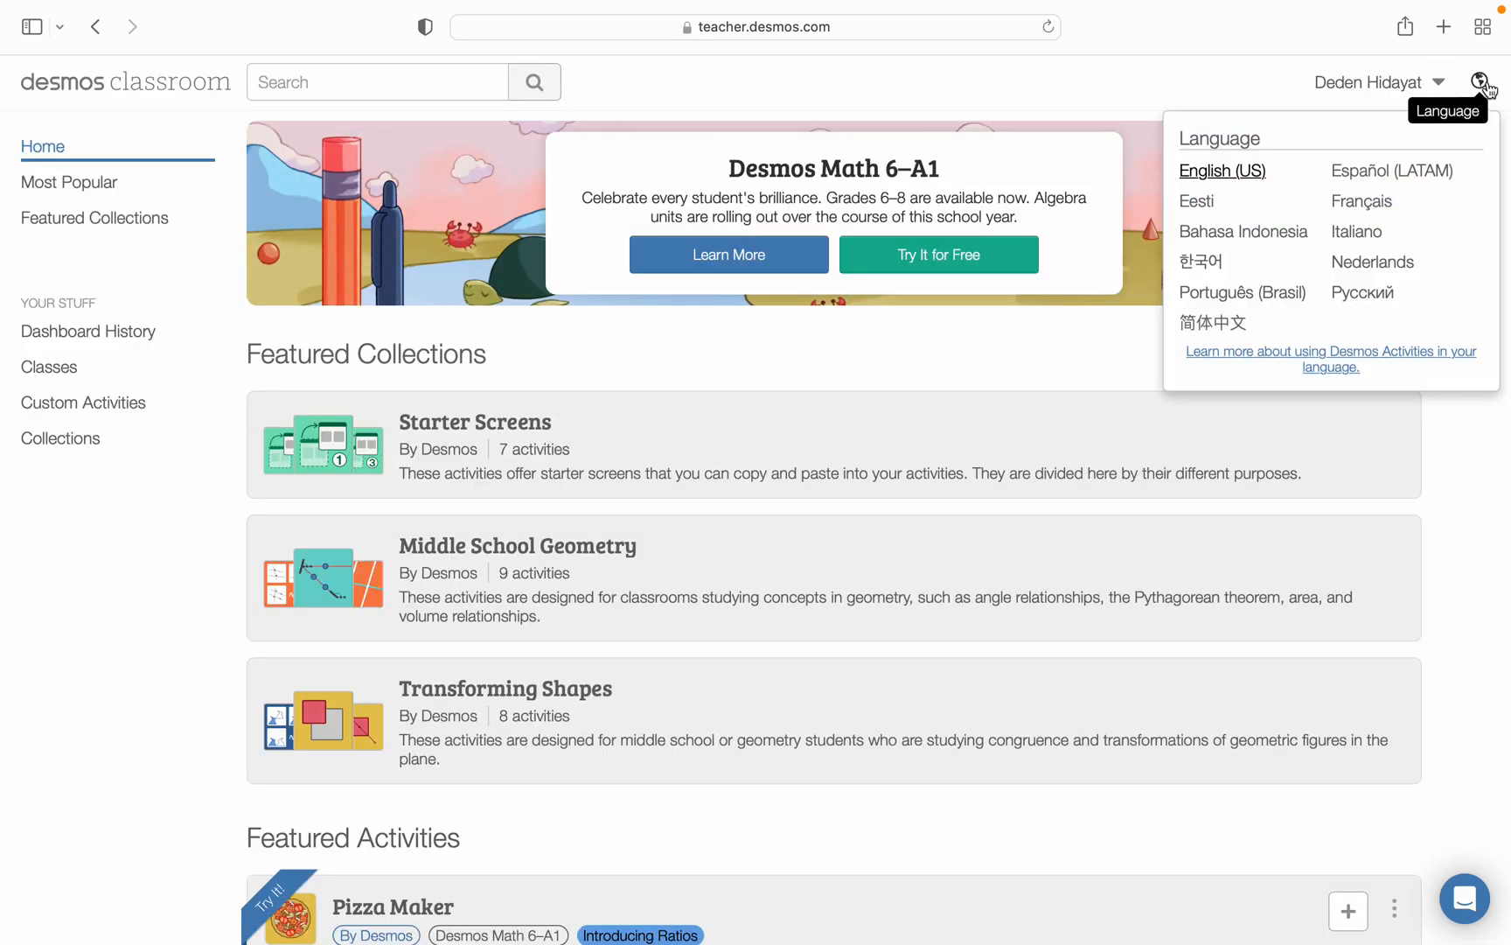
click(1243, 232)
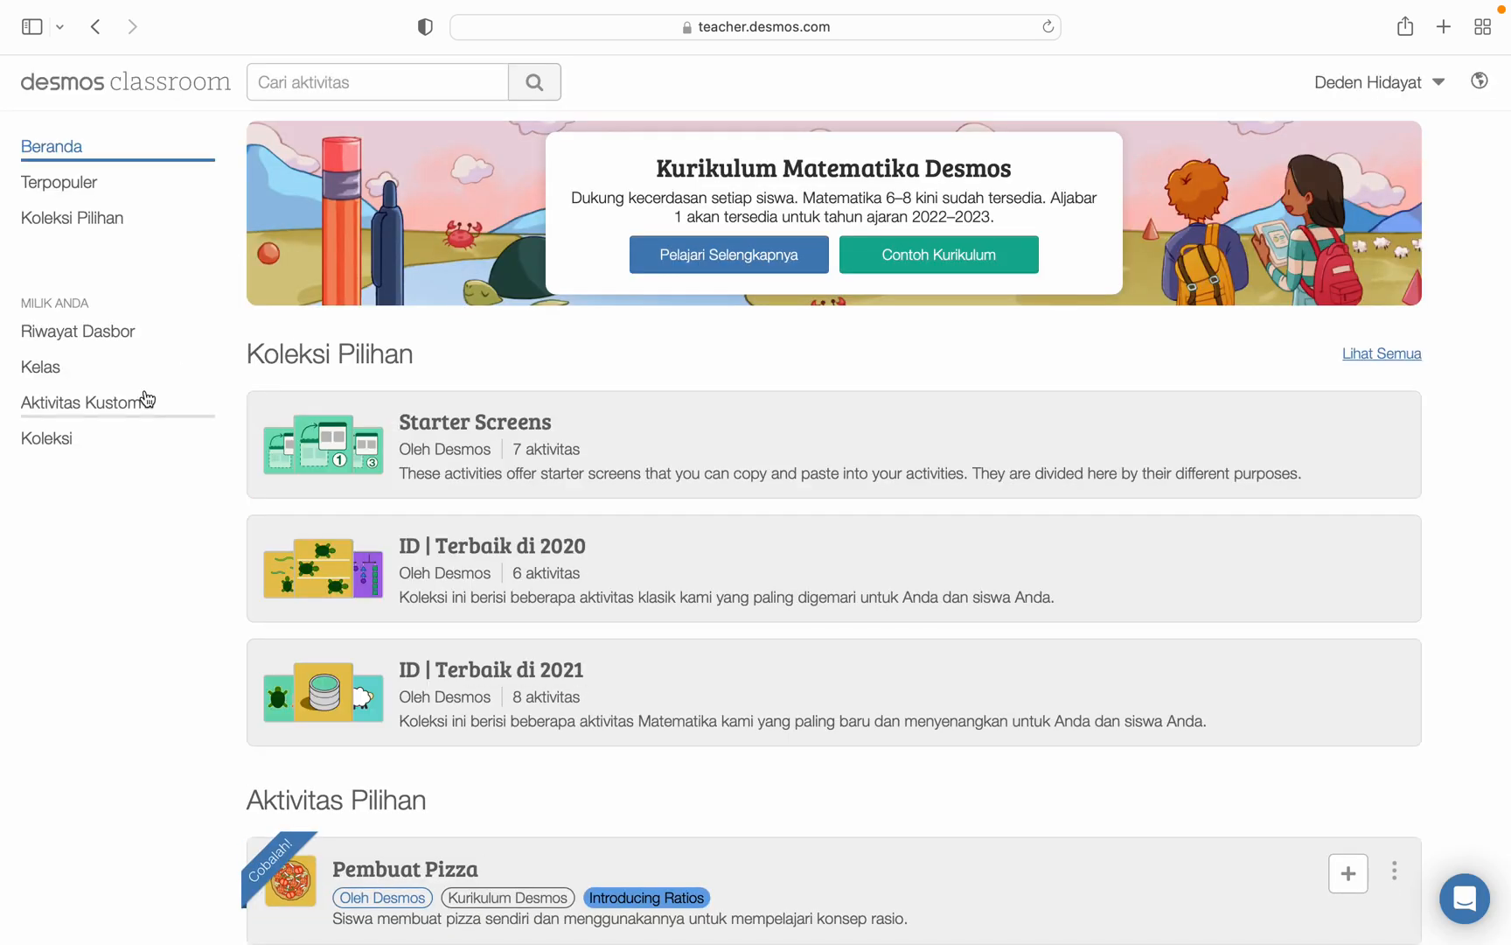
- Create a new custom activity named "Grafik"
click(85, 412)
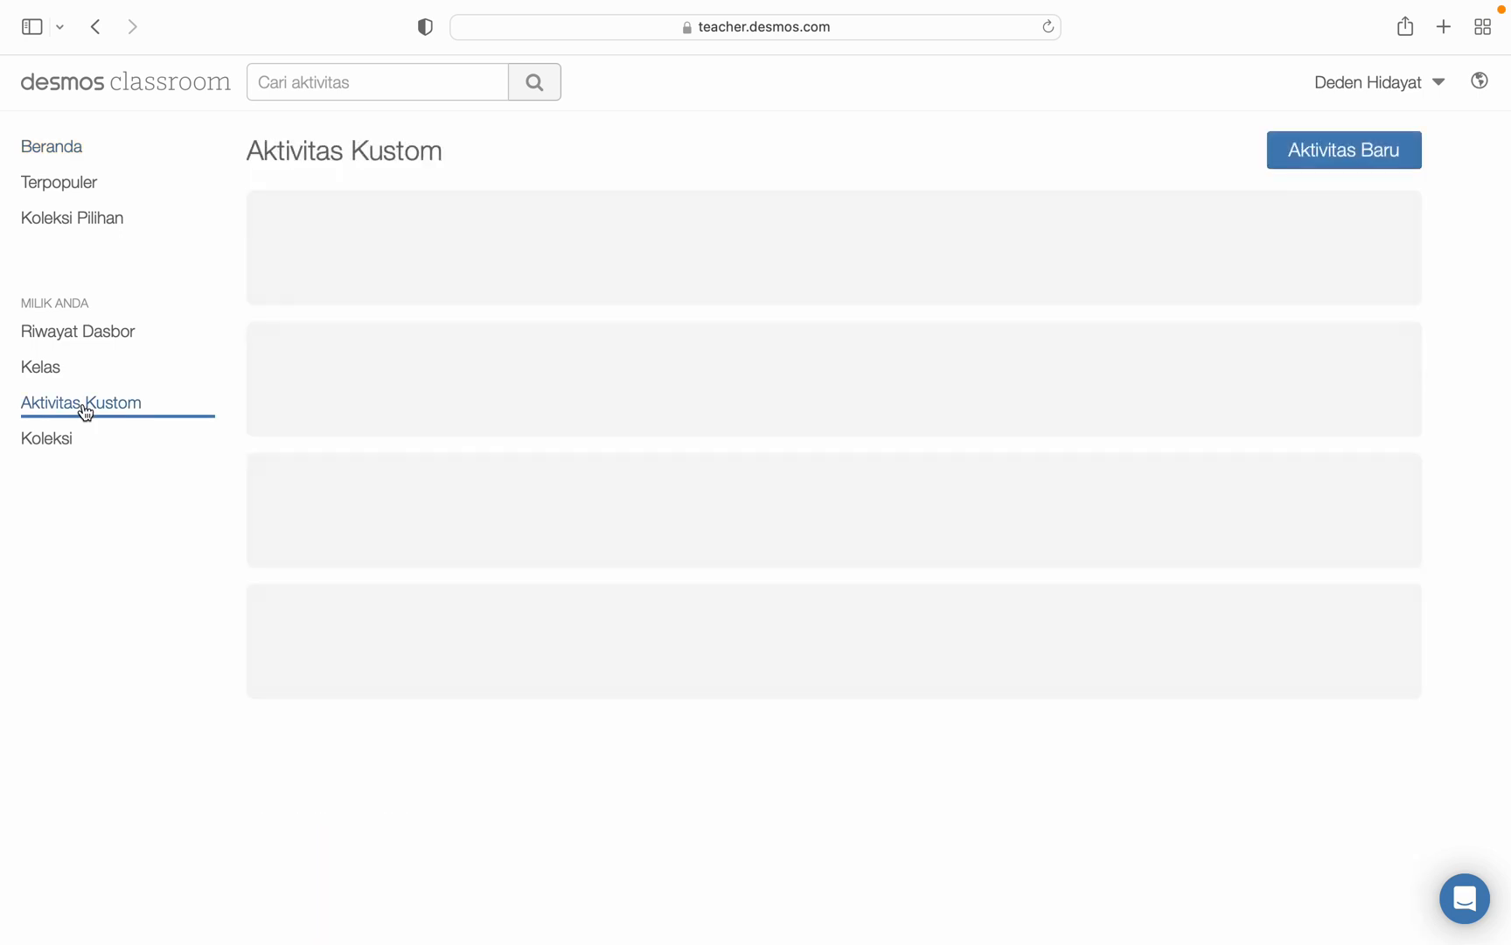
click(1351, 155)
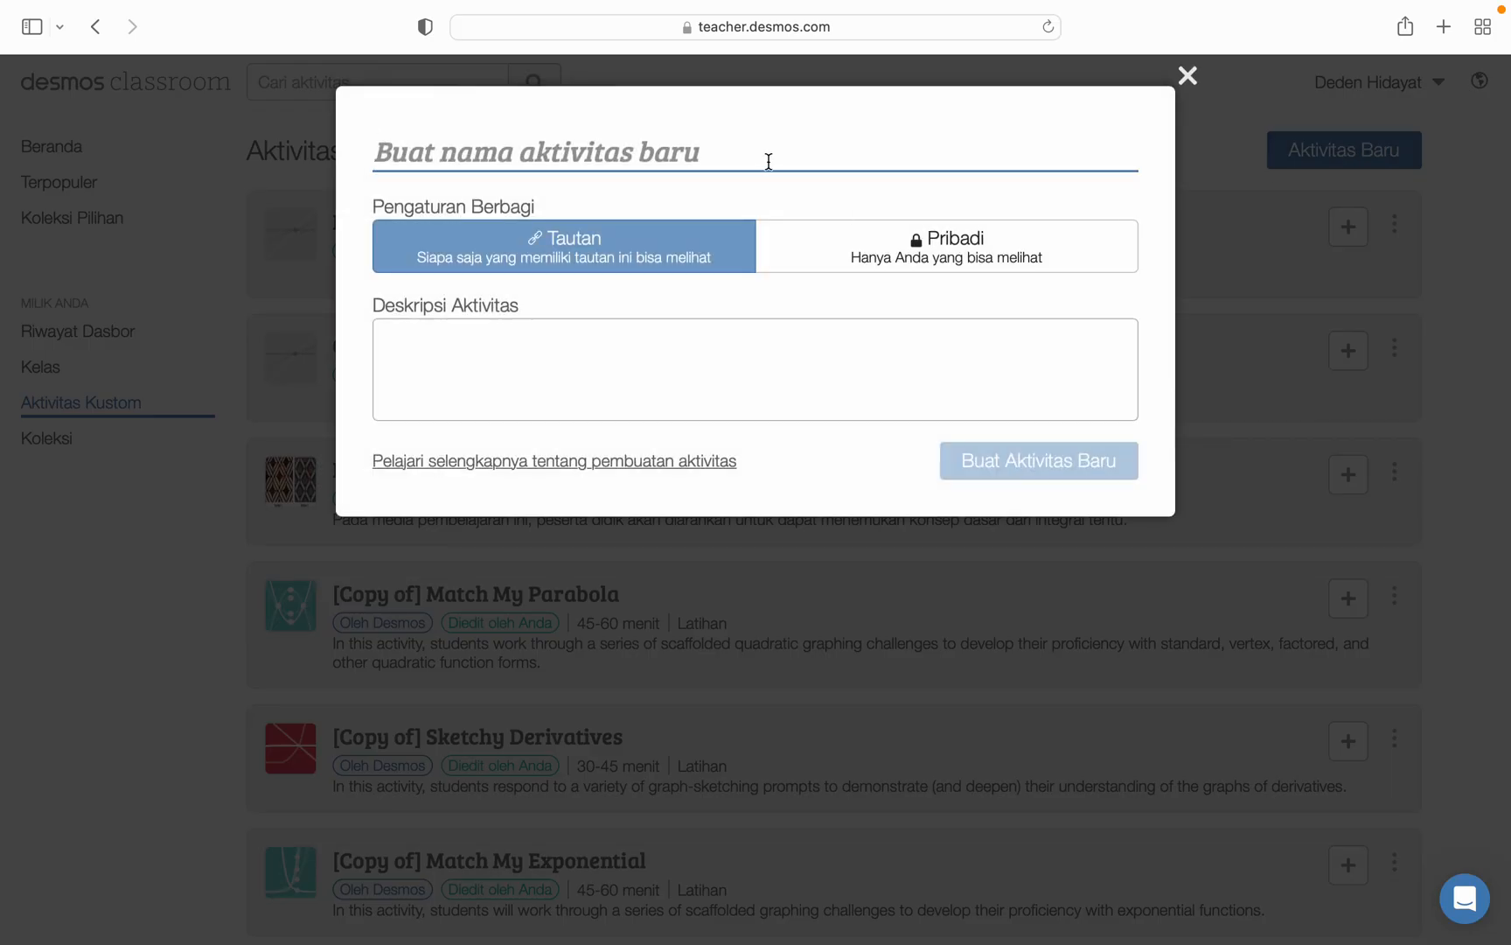
text(Gra)
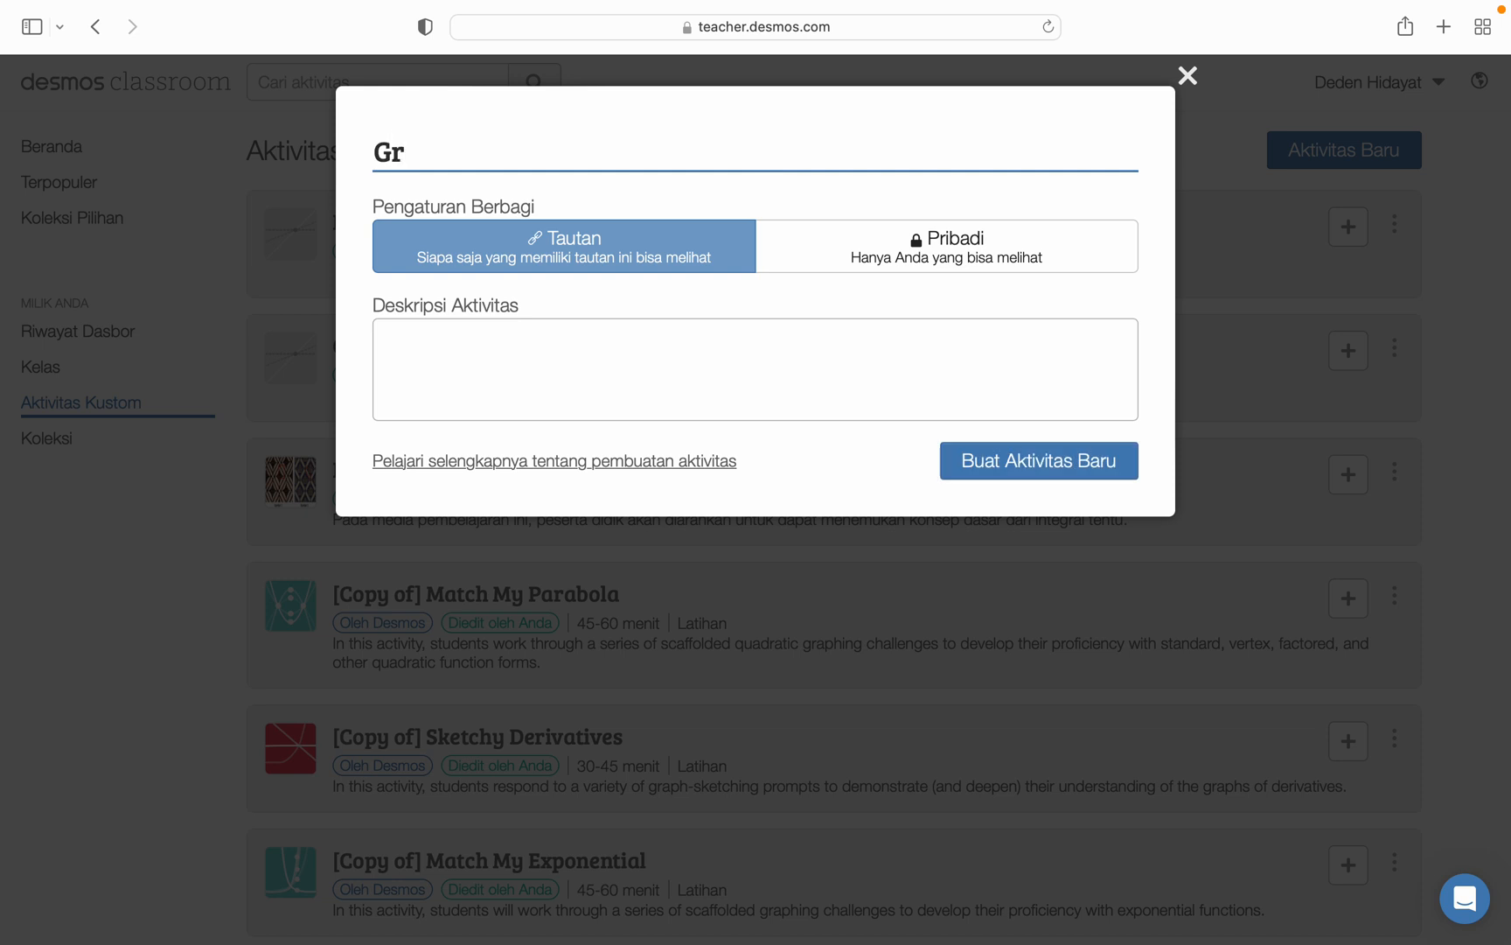
text(fik)
click(1024, 461)
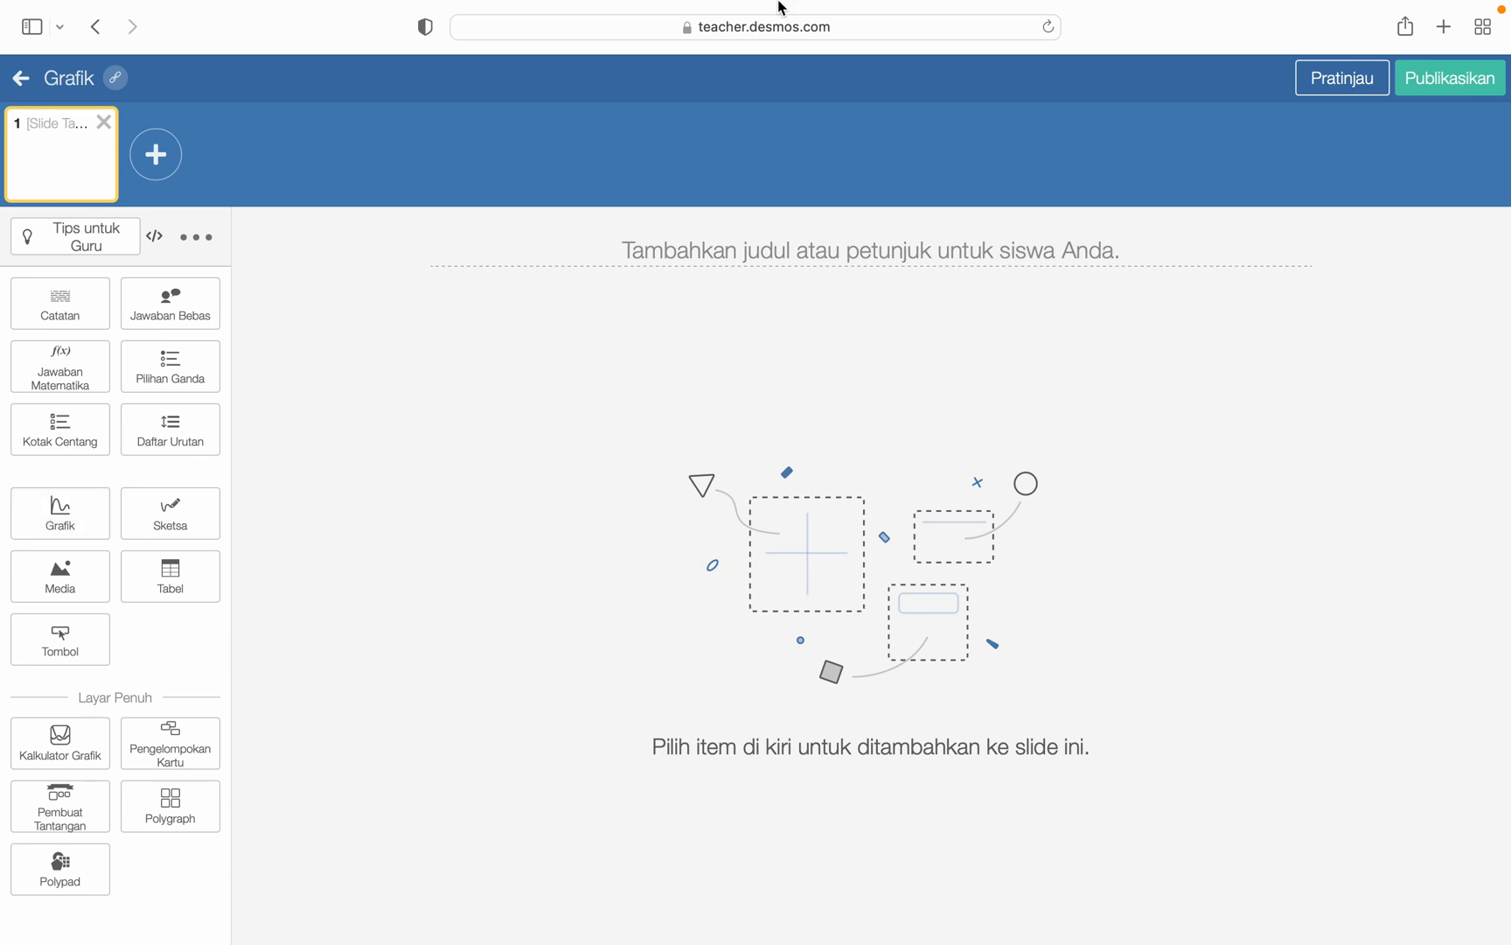
- Add a graph component to the first slide and plot y=x in it
mouse_move(783, 4)
click(60, 525)
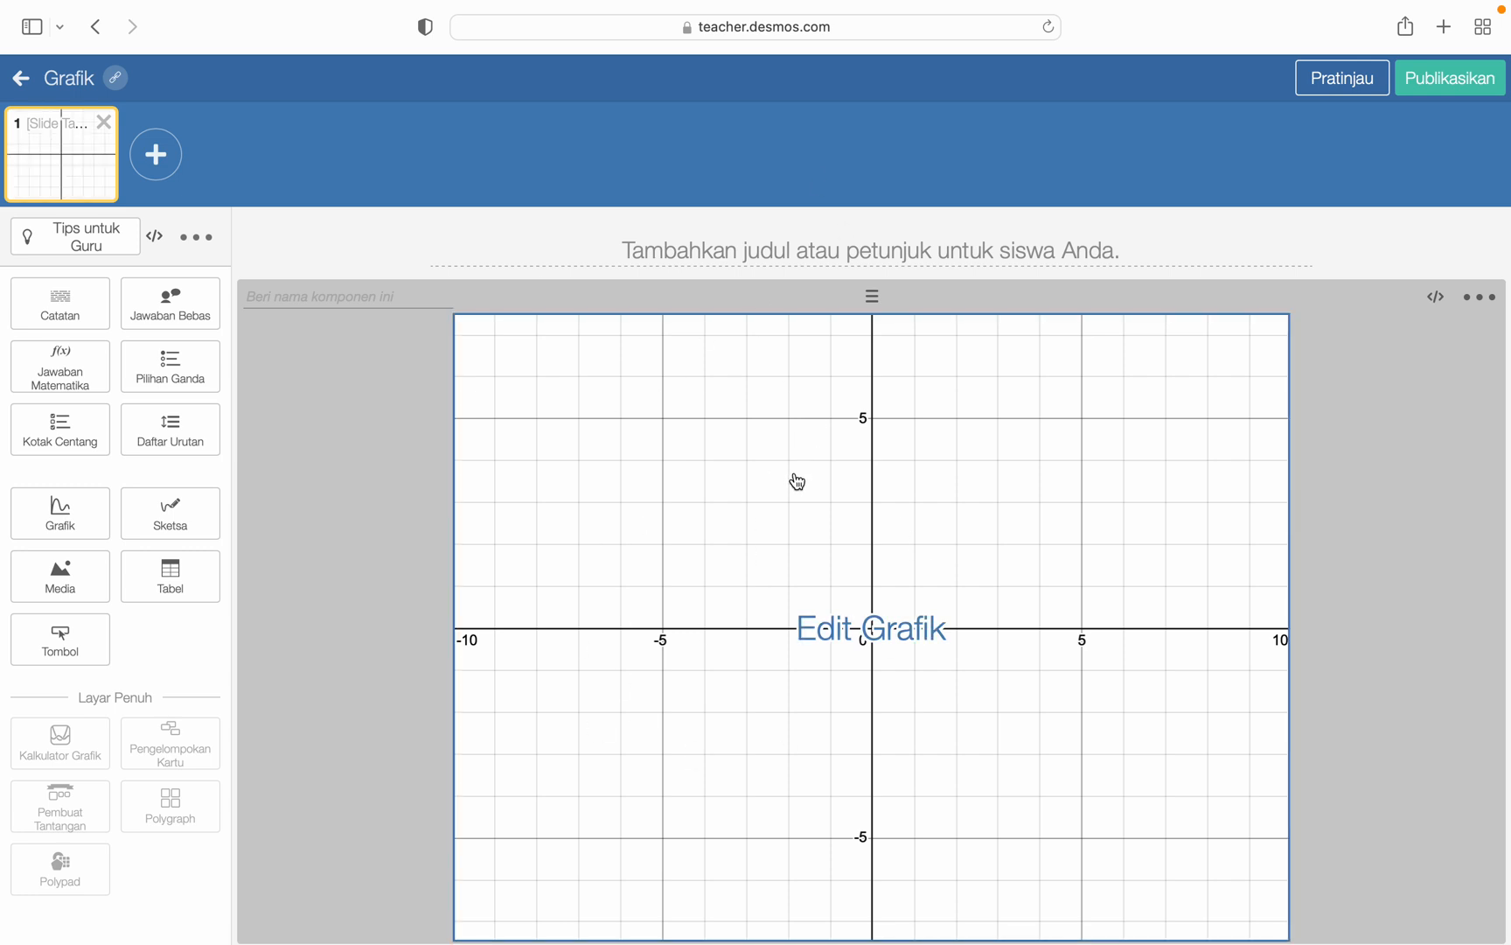
click(846, 641)
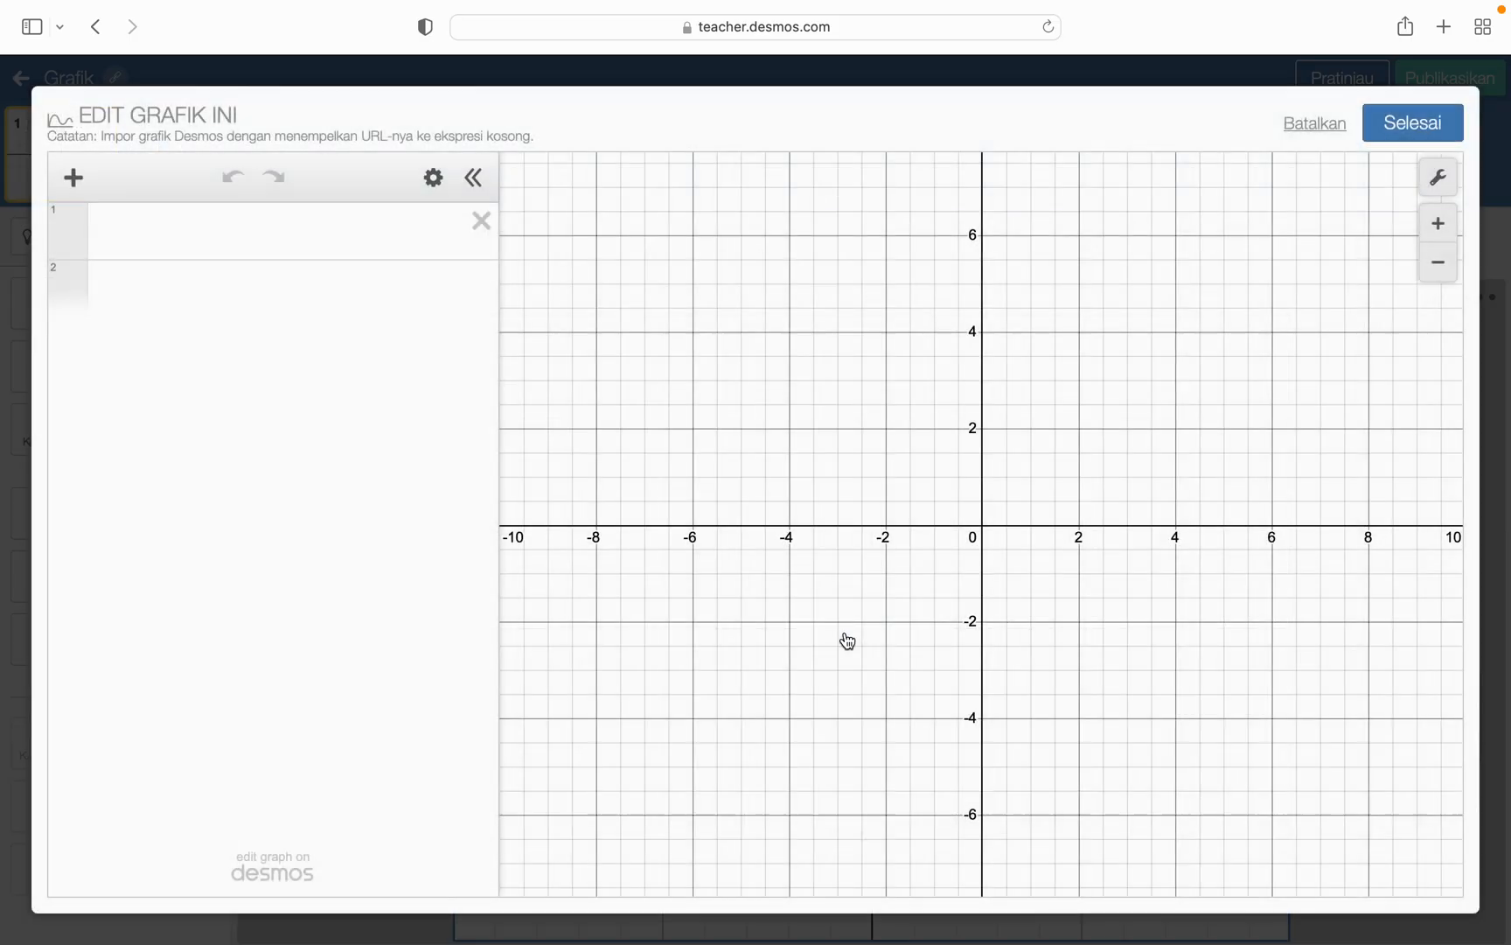
click(130, 240)
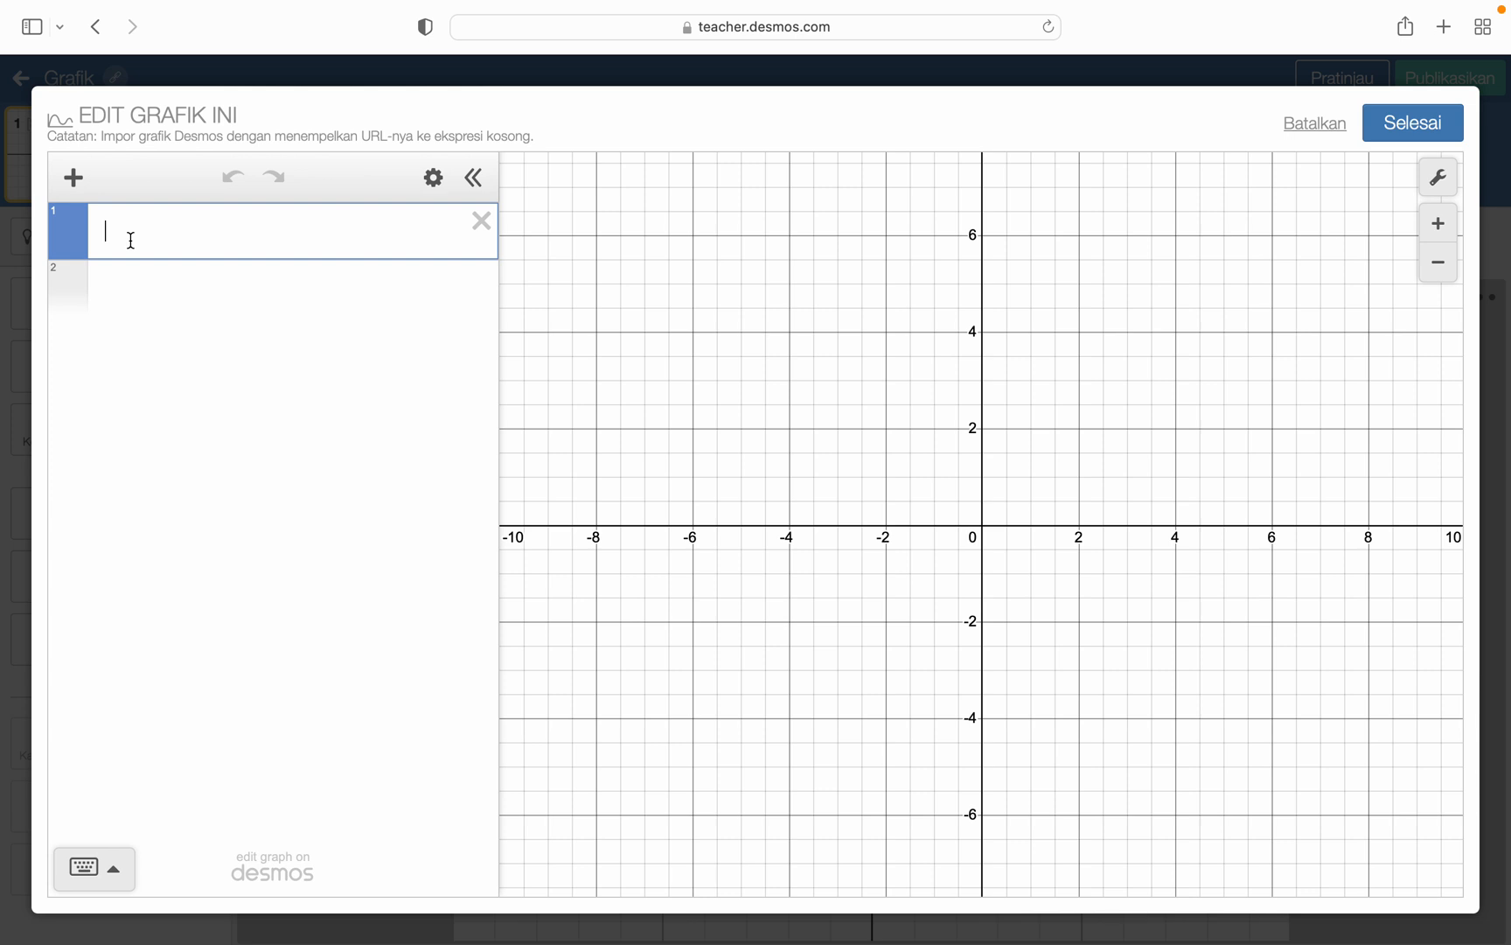
text(y=x)
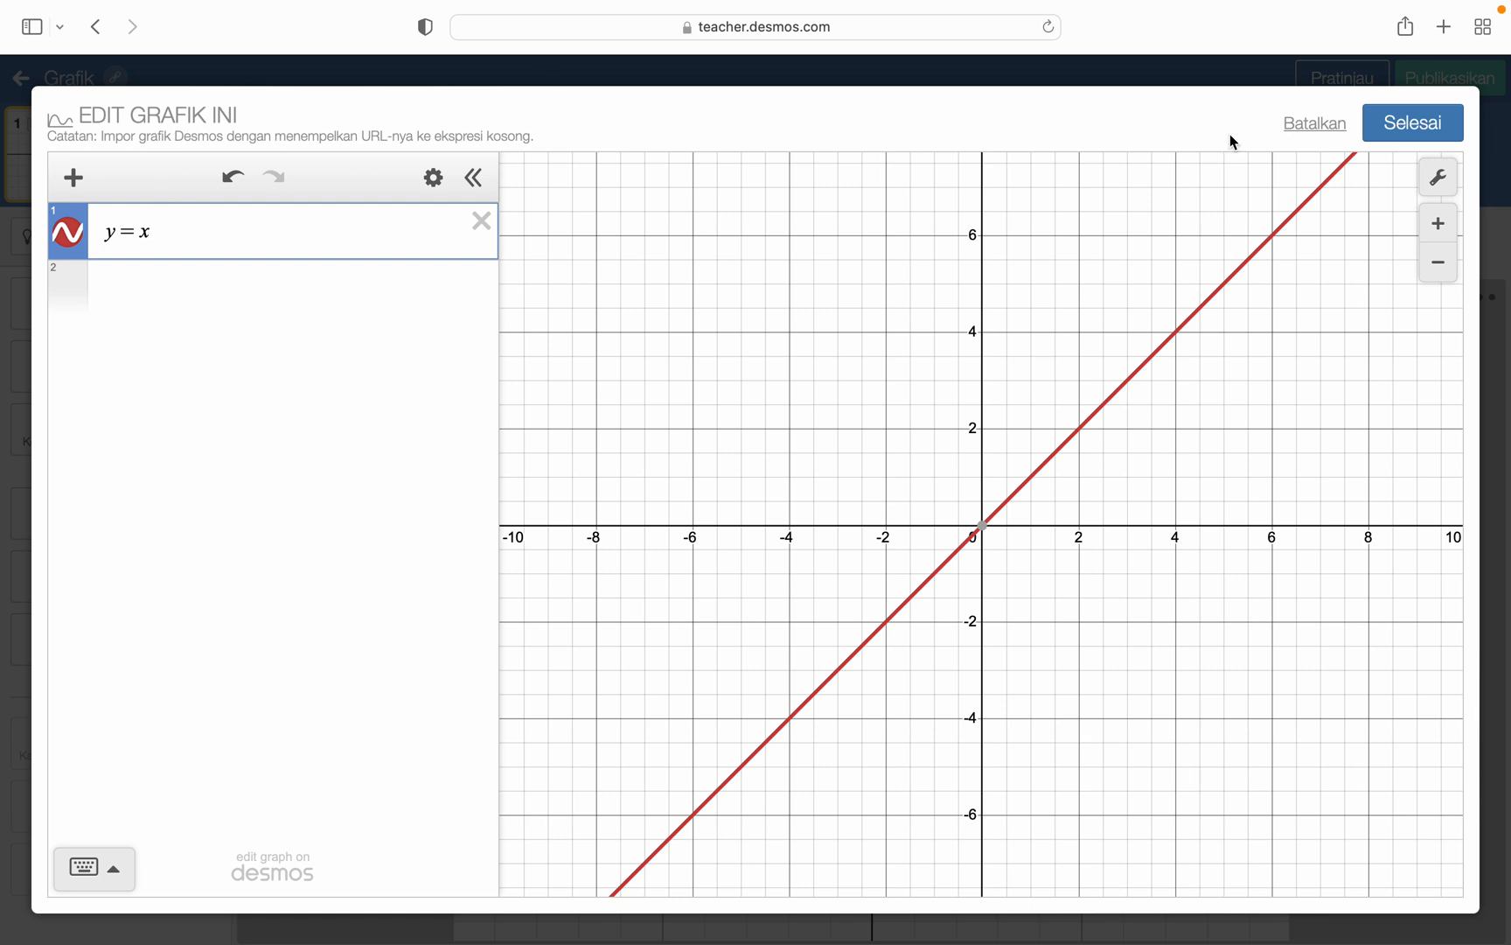
click(1392, 132)
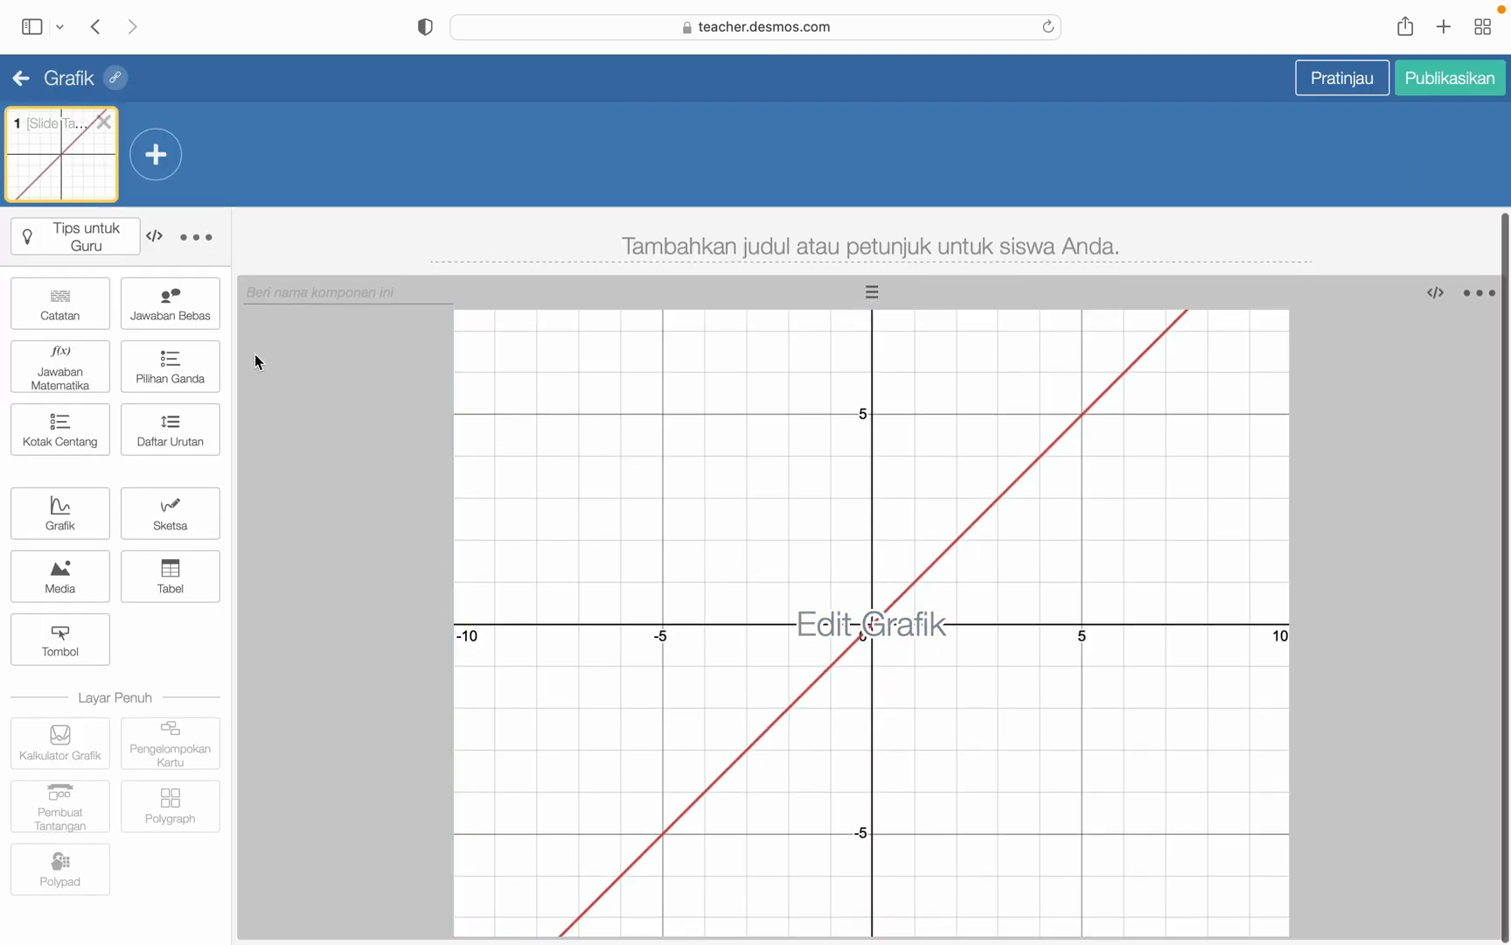
- Add a note beside the graph reading "Persamaan dari grafik di samping adalah...."
click(94, 324)
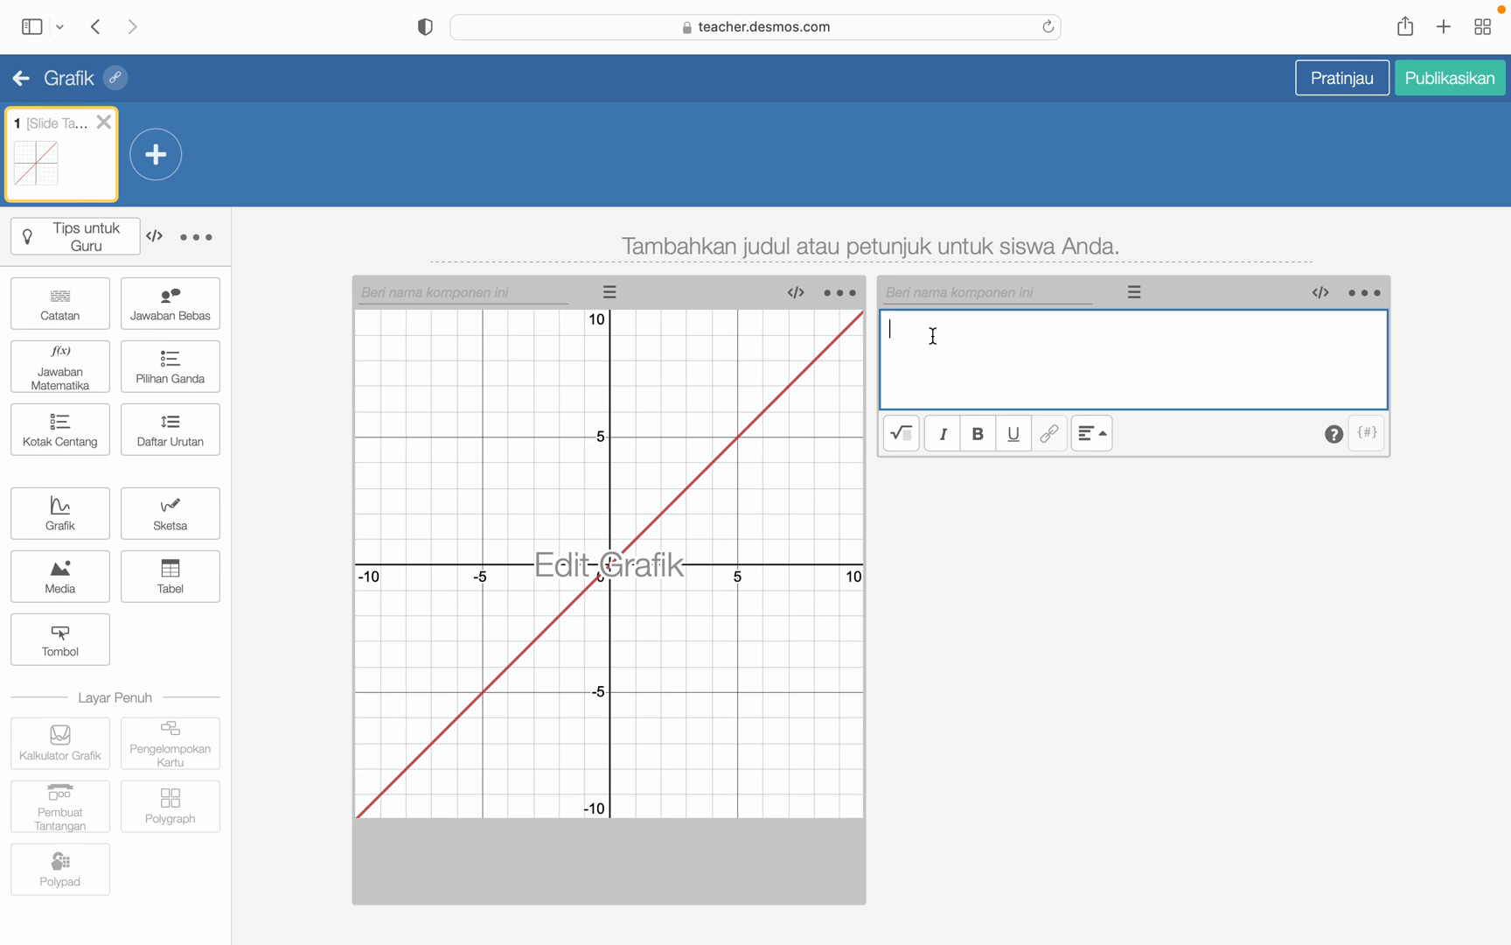
text(Persamaan dari )
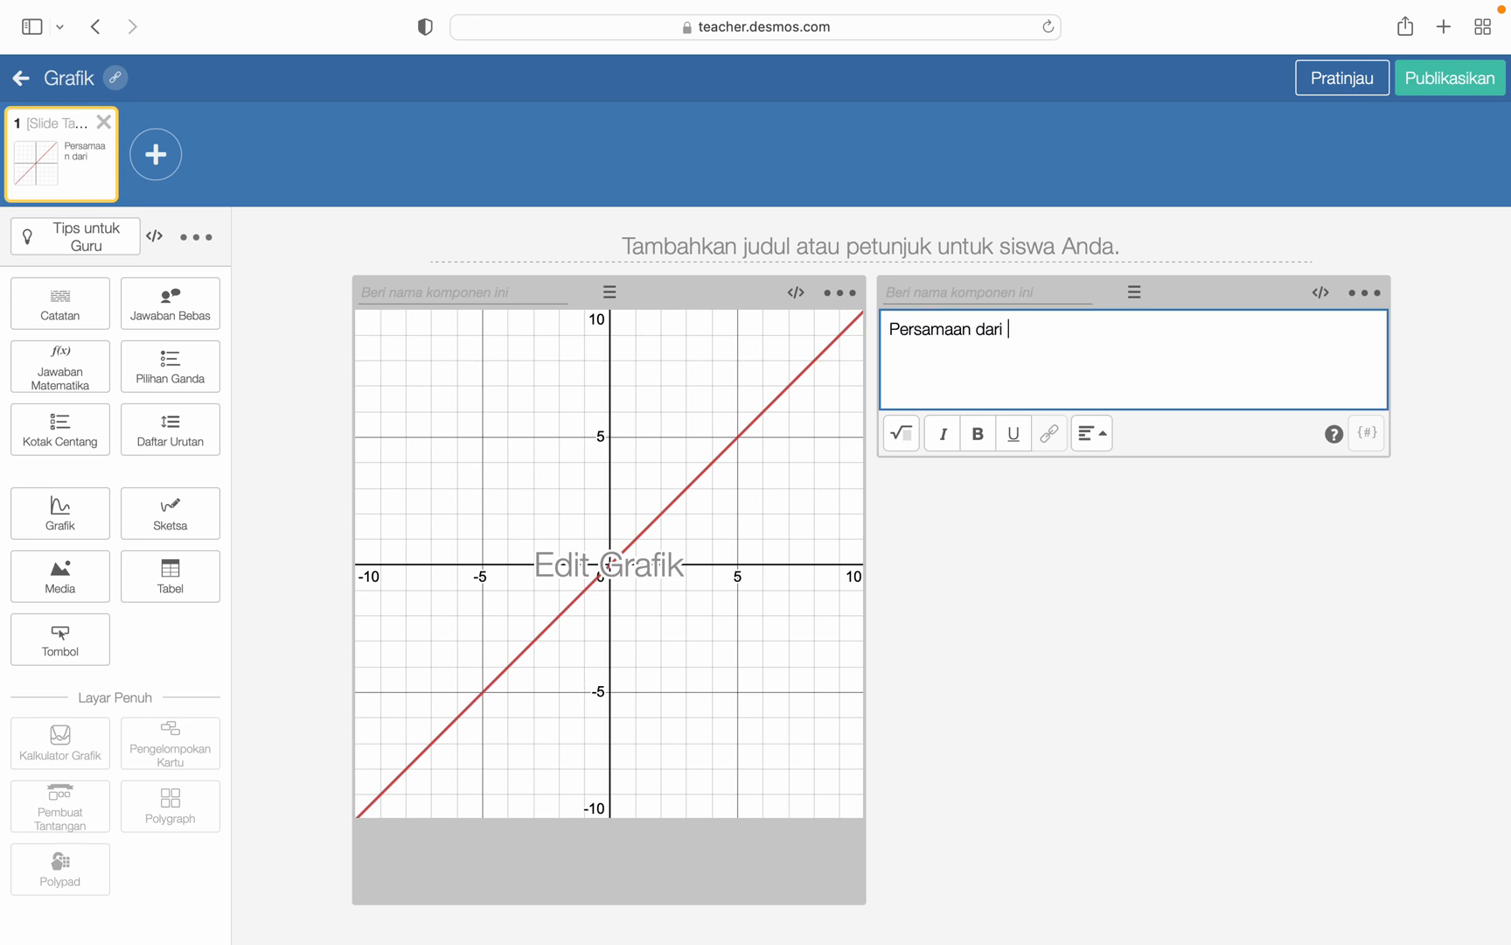
text(grafik di sampin)
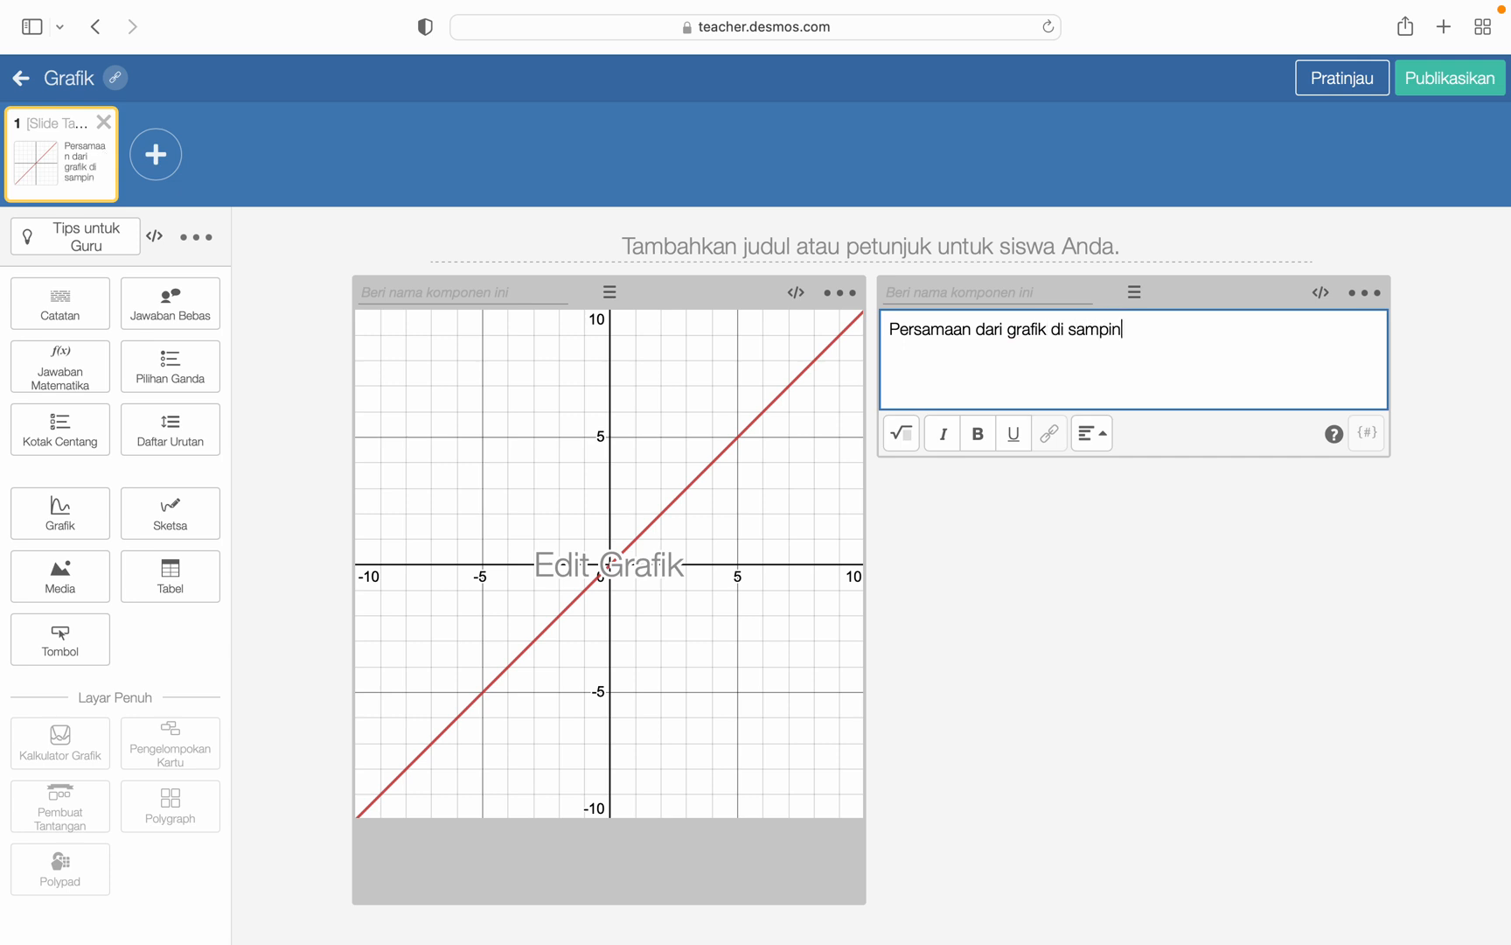
text(g adalah)
key(BackSpace)
text(....)
click(1013, 529)
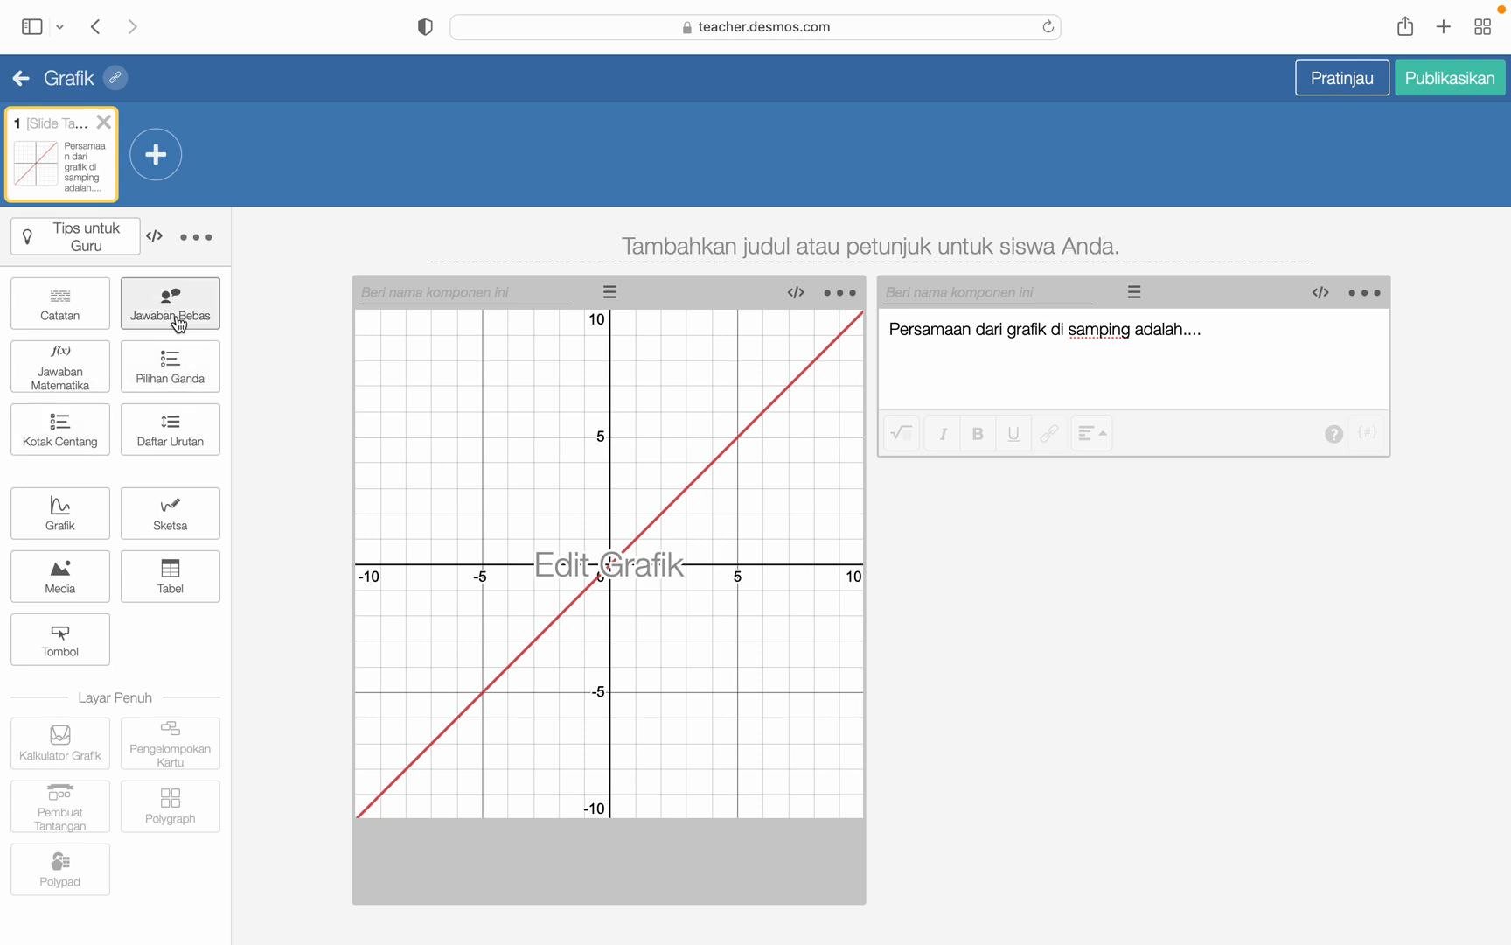
- Add a multiple-choice question under the note with the options y=-x, y=x, y=2x and y=3x
click(170, 361)
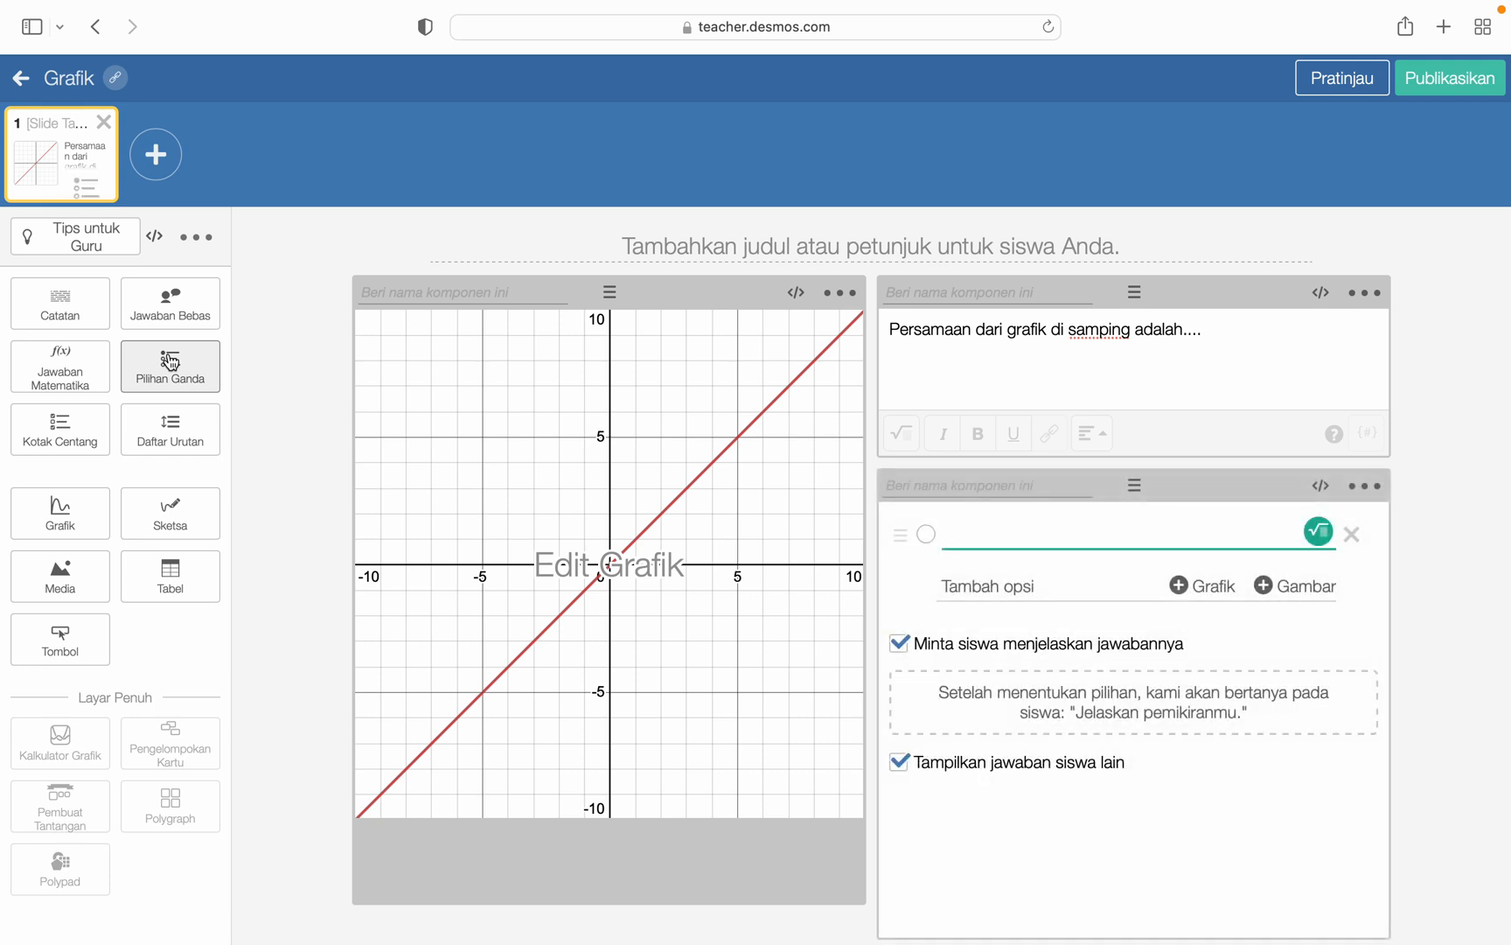
text(y)
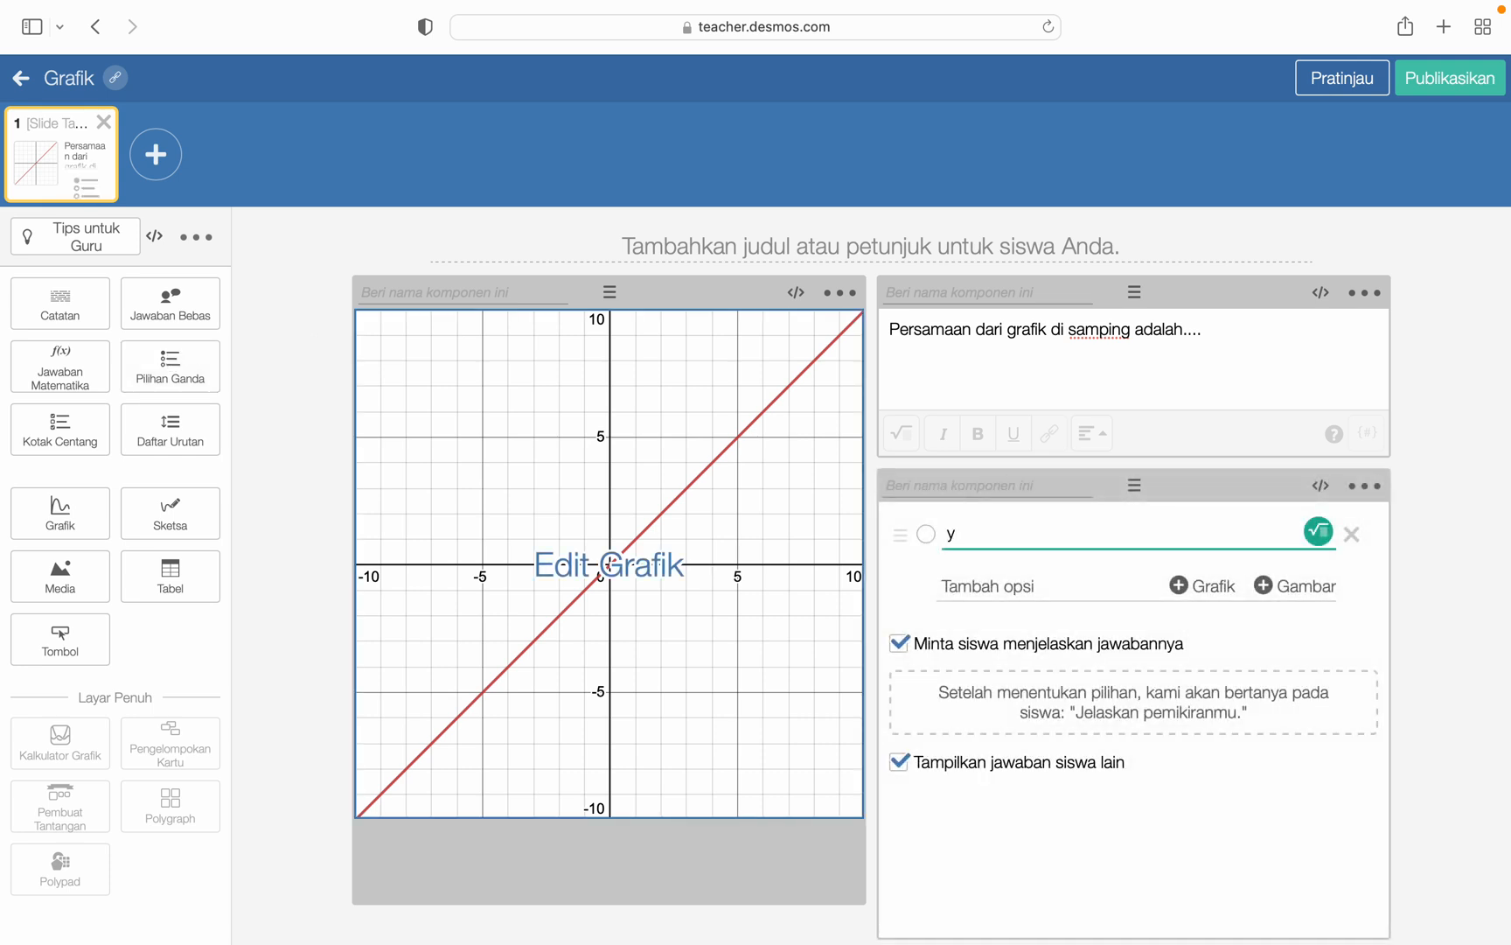
text(=-x)
click(976, 590)
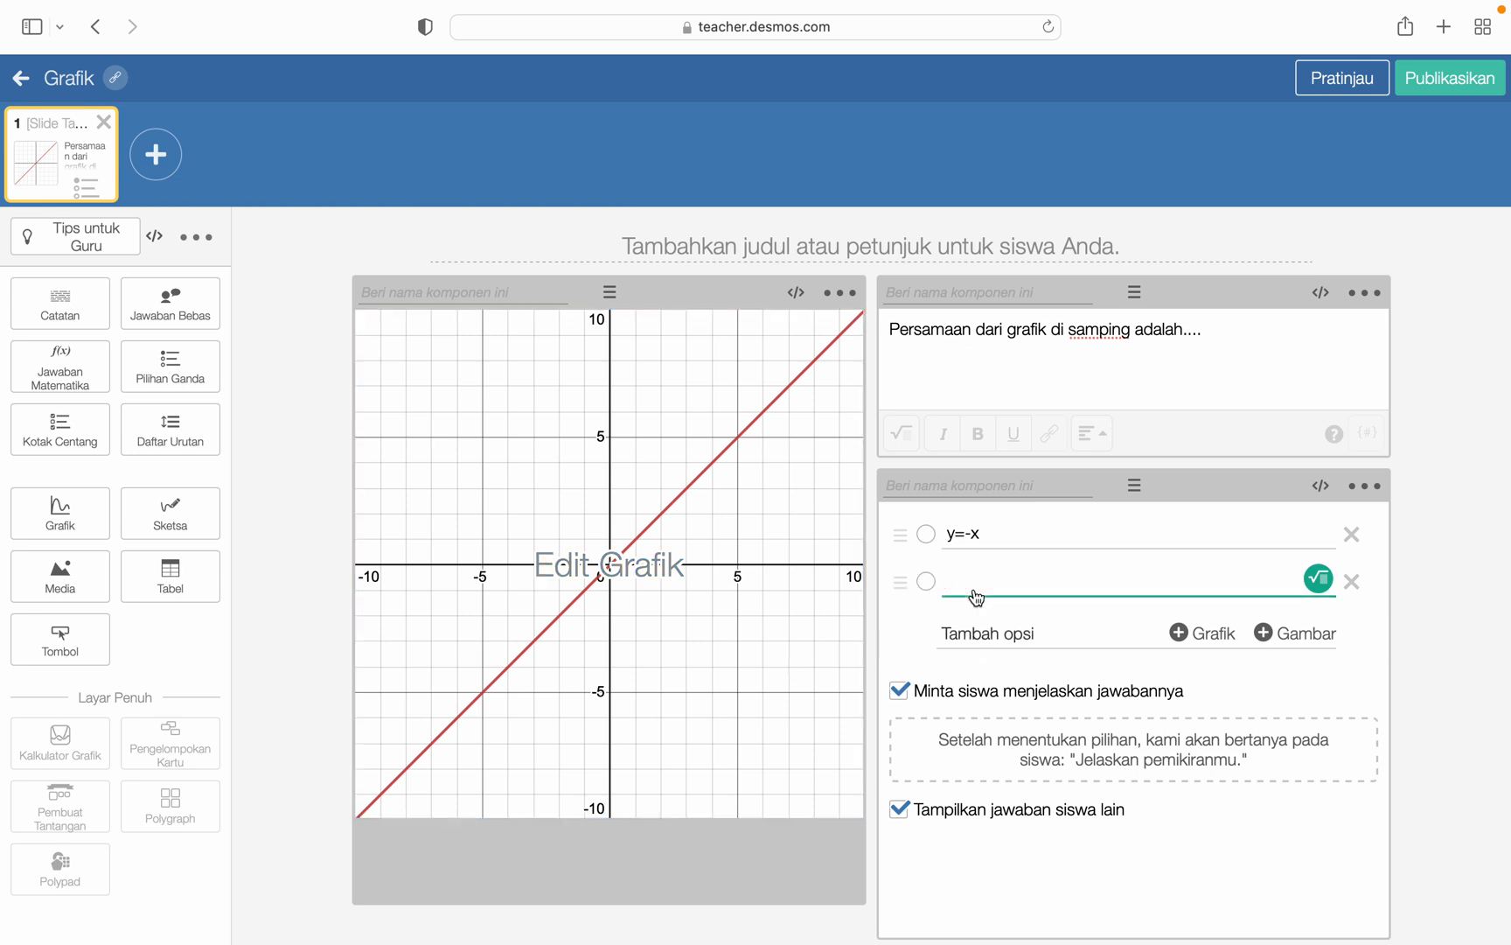
text(y=x)
click(992, 642)
text(y)
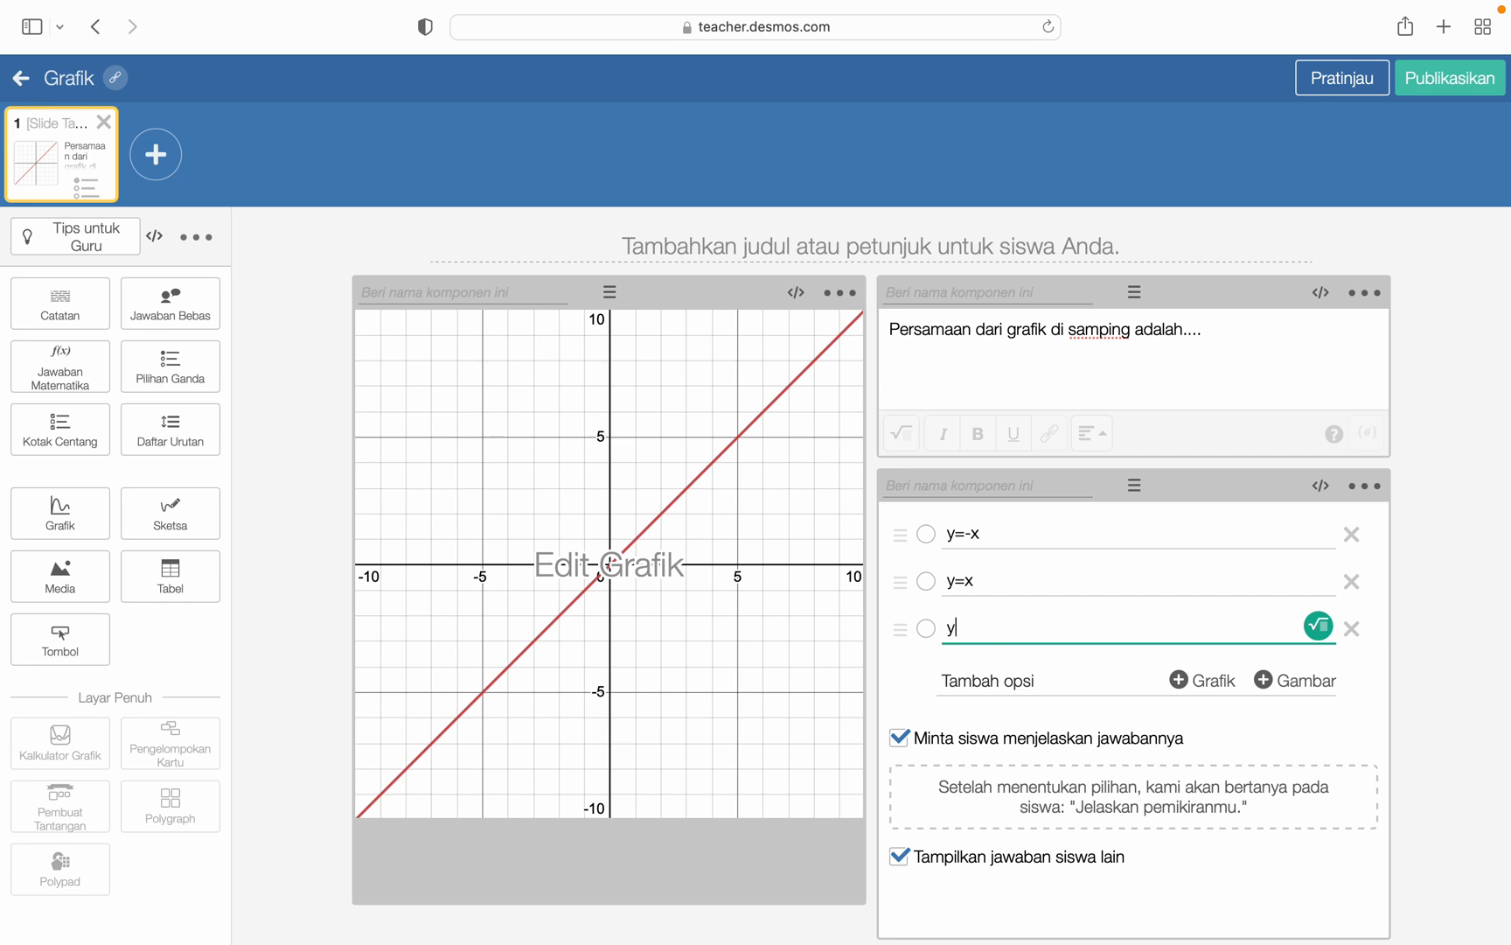
text(=2x)
click(1013, 691)
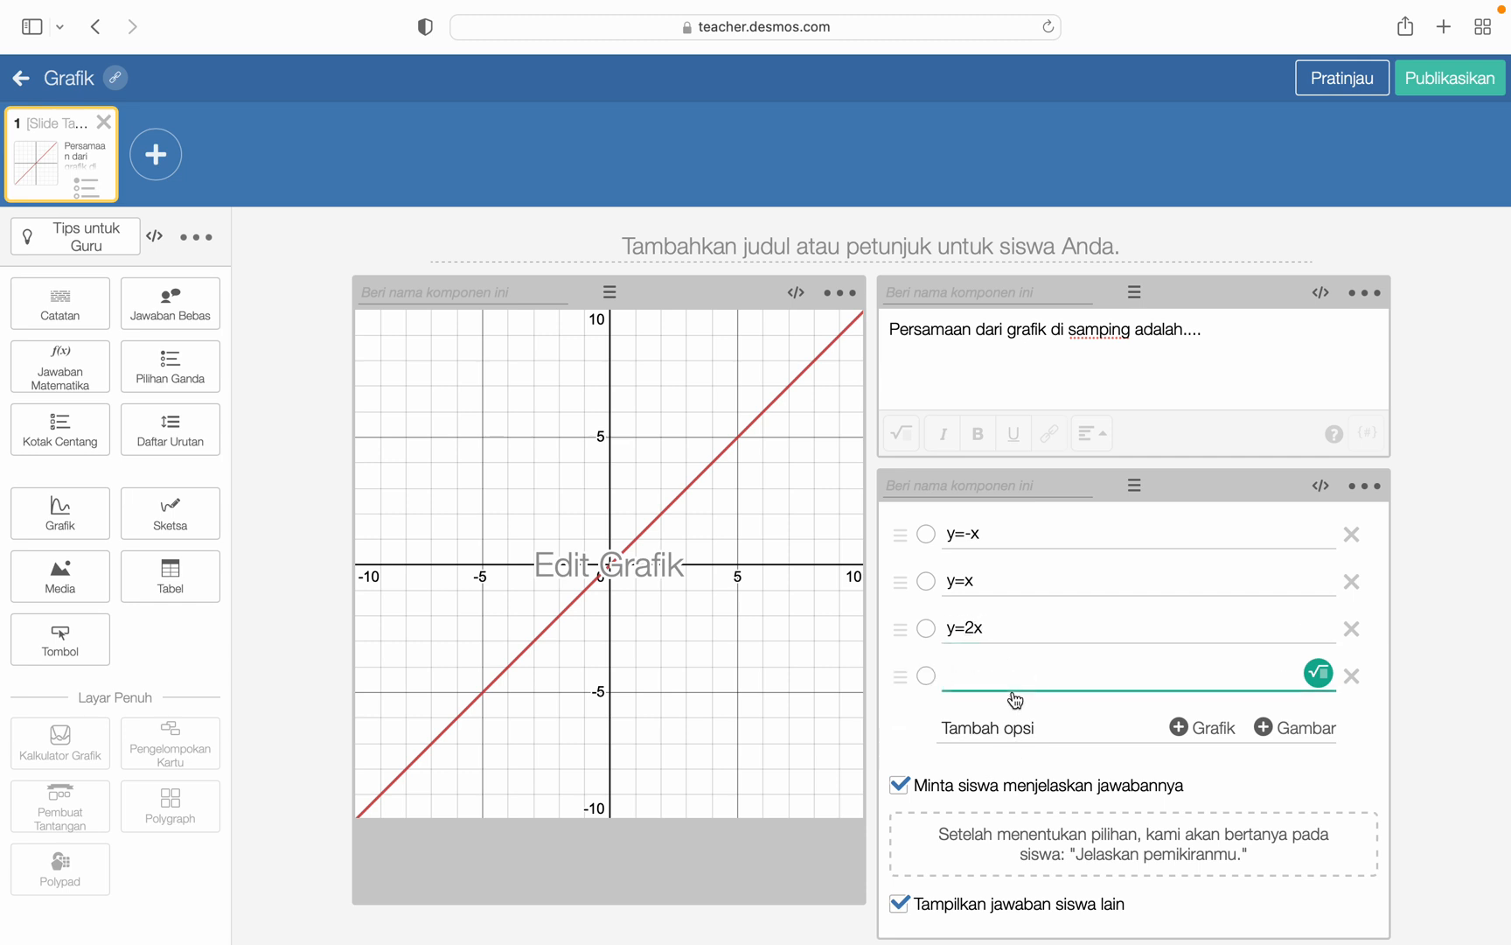
text(t)
text(y=3x)
- Turn off asking students to explain their answer and mark y=x as the correct option
click(899, 785)
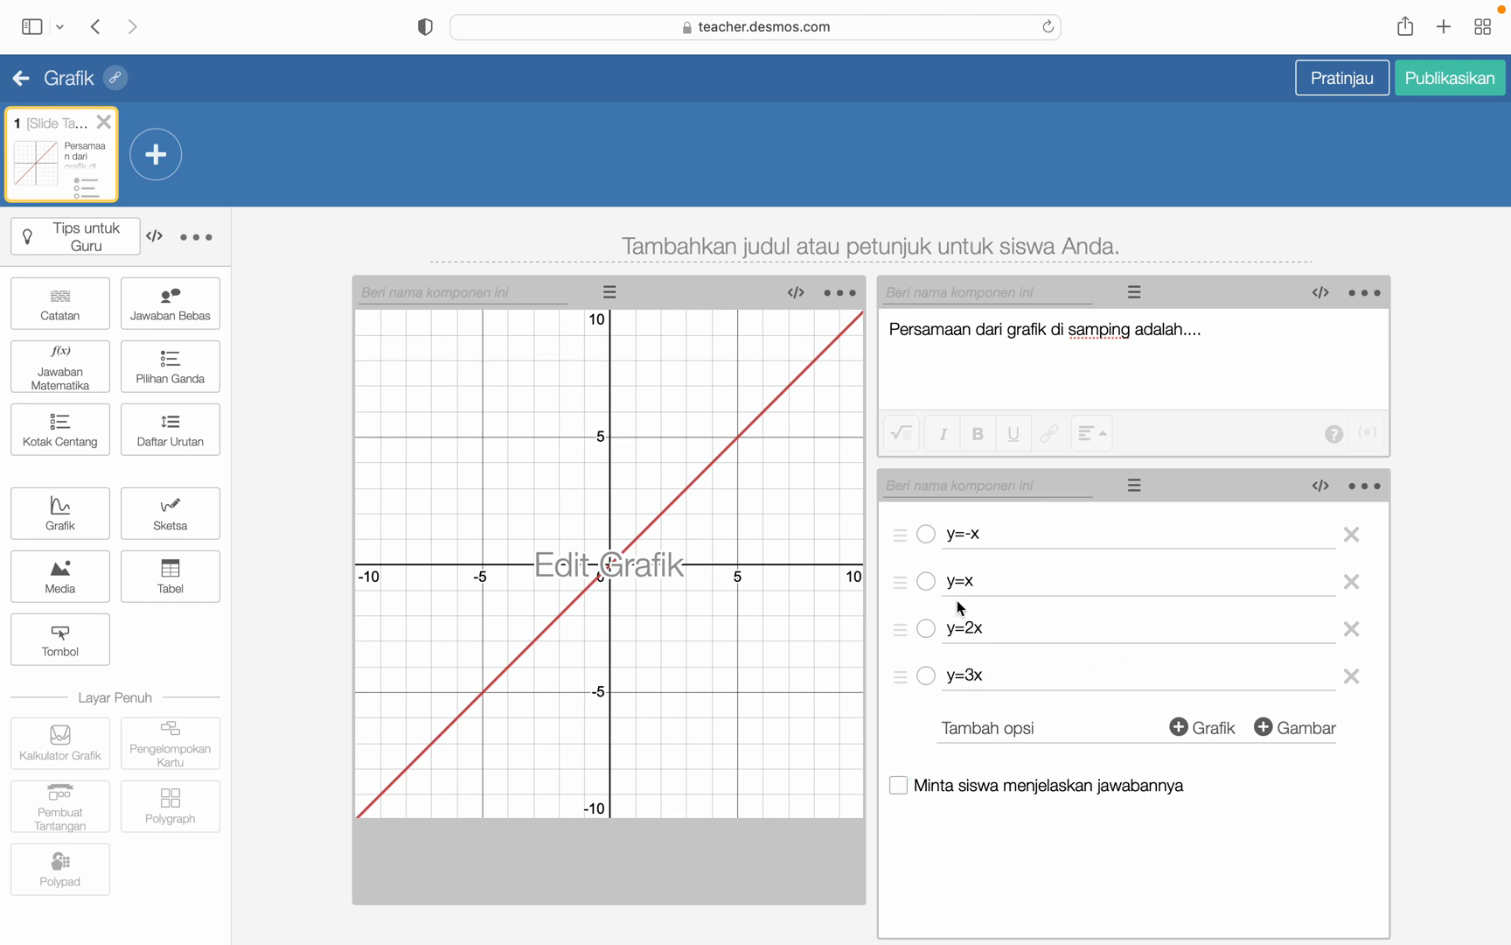
click(926, 582)
- Preview the slide as a student, try the answer y=x, and return to the editor
click(1345, 85)
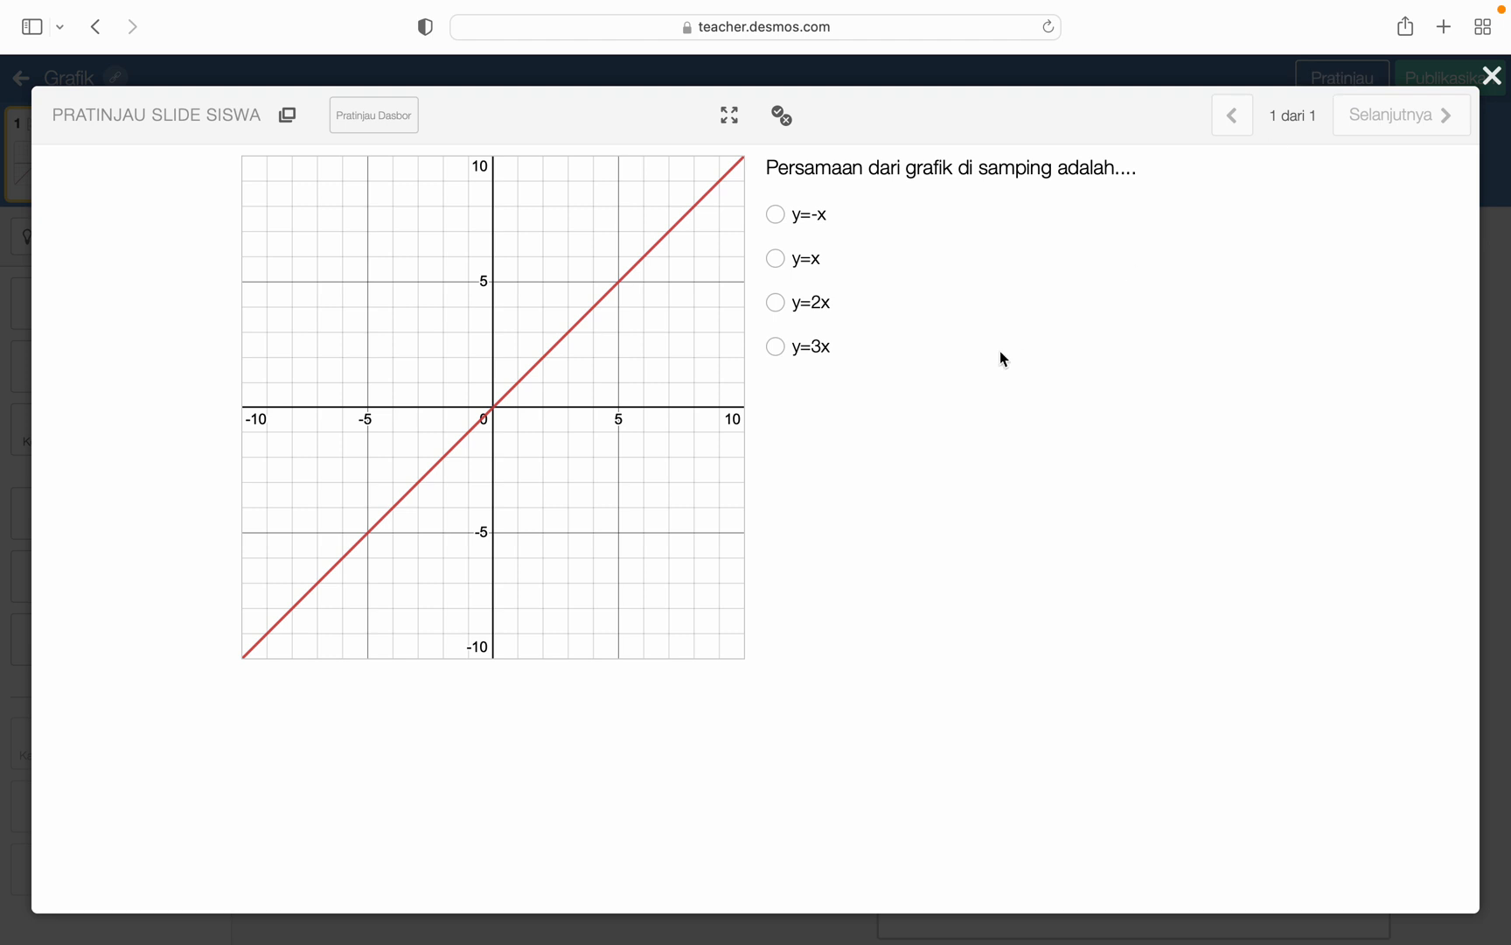
click(774, 262)
click(1491, 77)
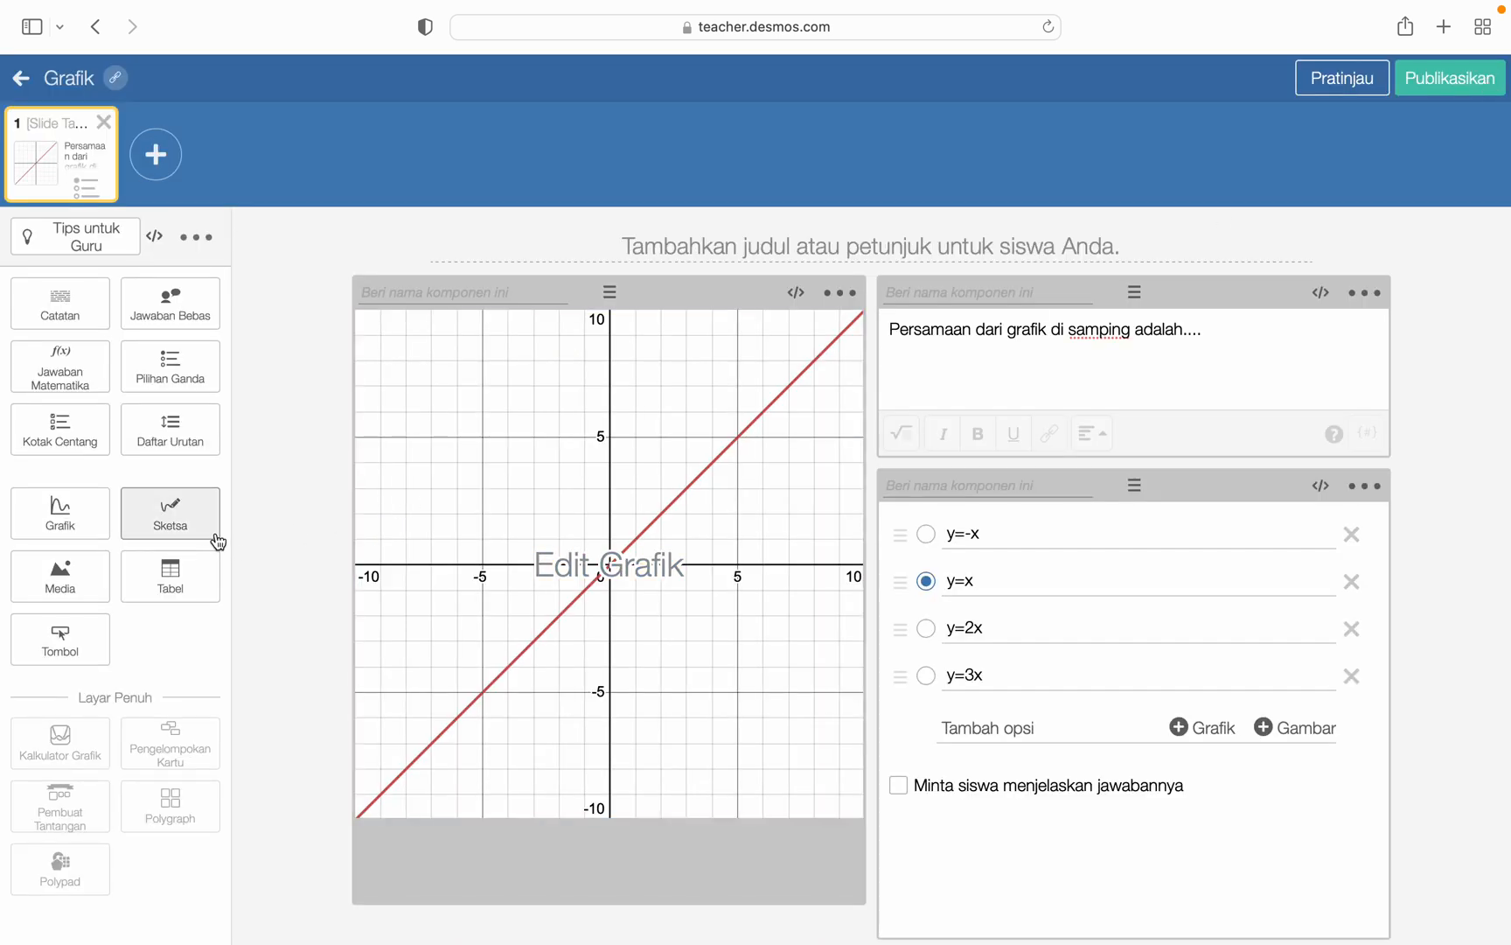
- Add a second slide titled "Sketsa Grafik"
click(156, 162)
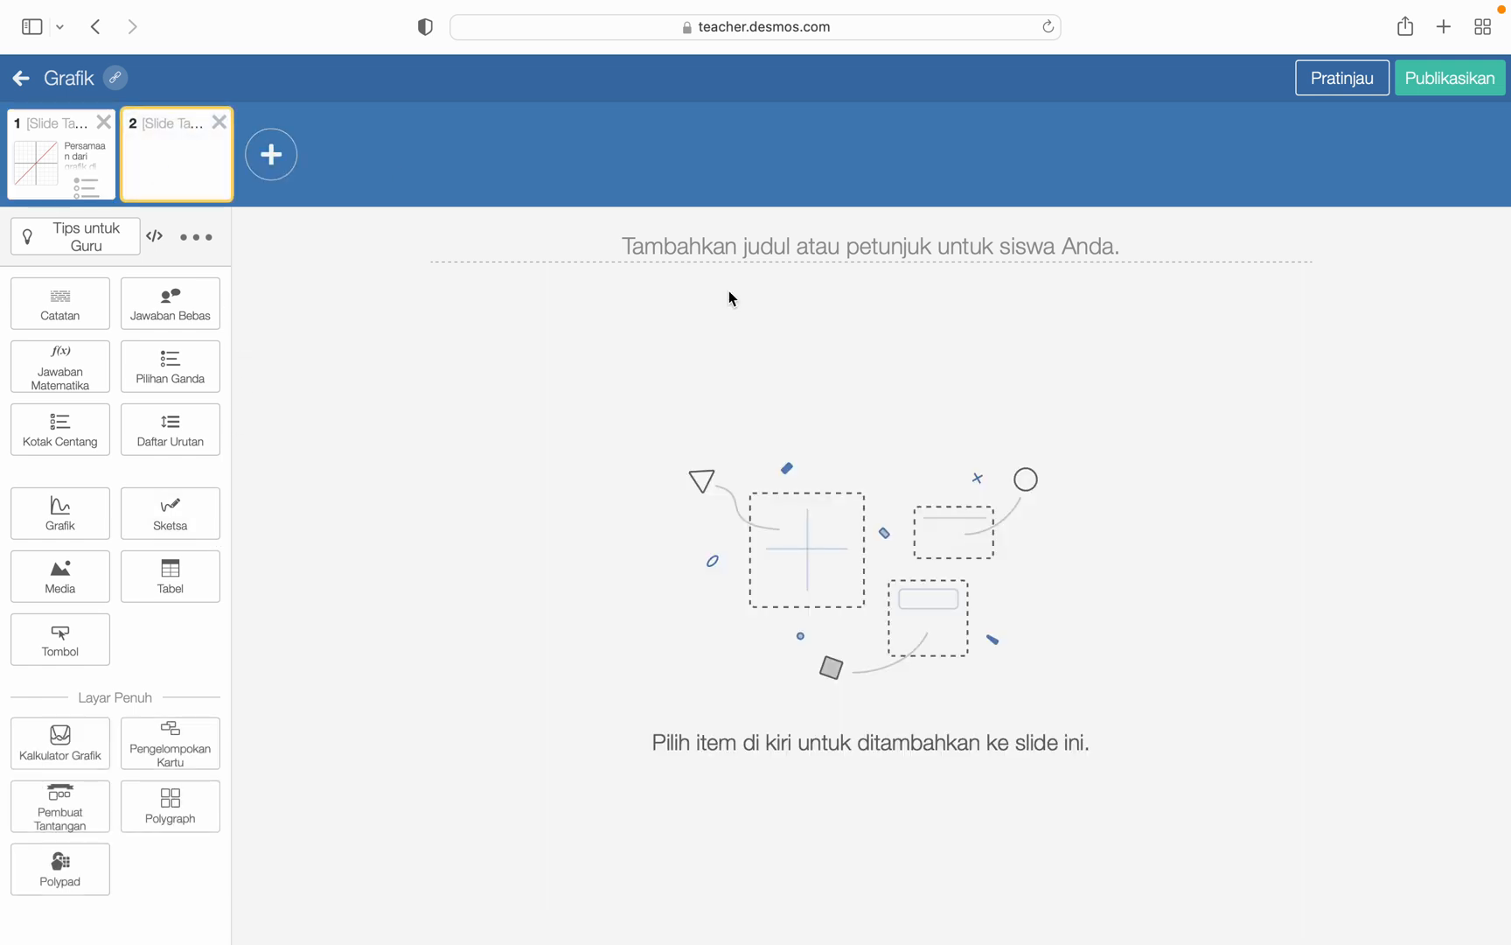
click(731, 248)
text(Sketsa)
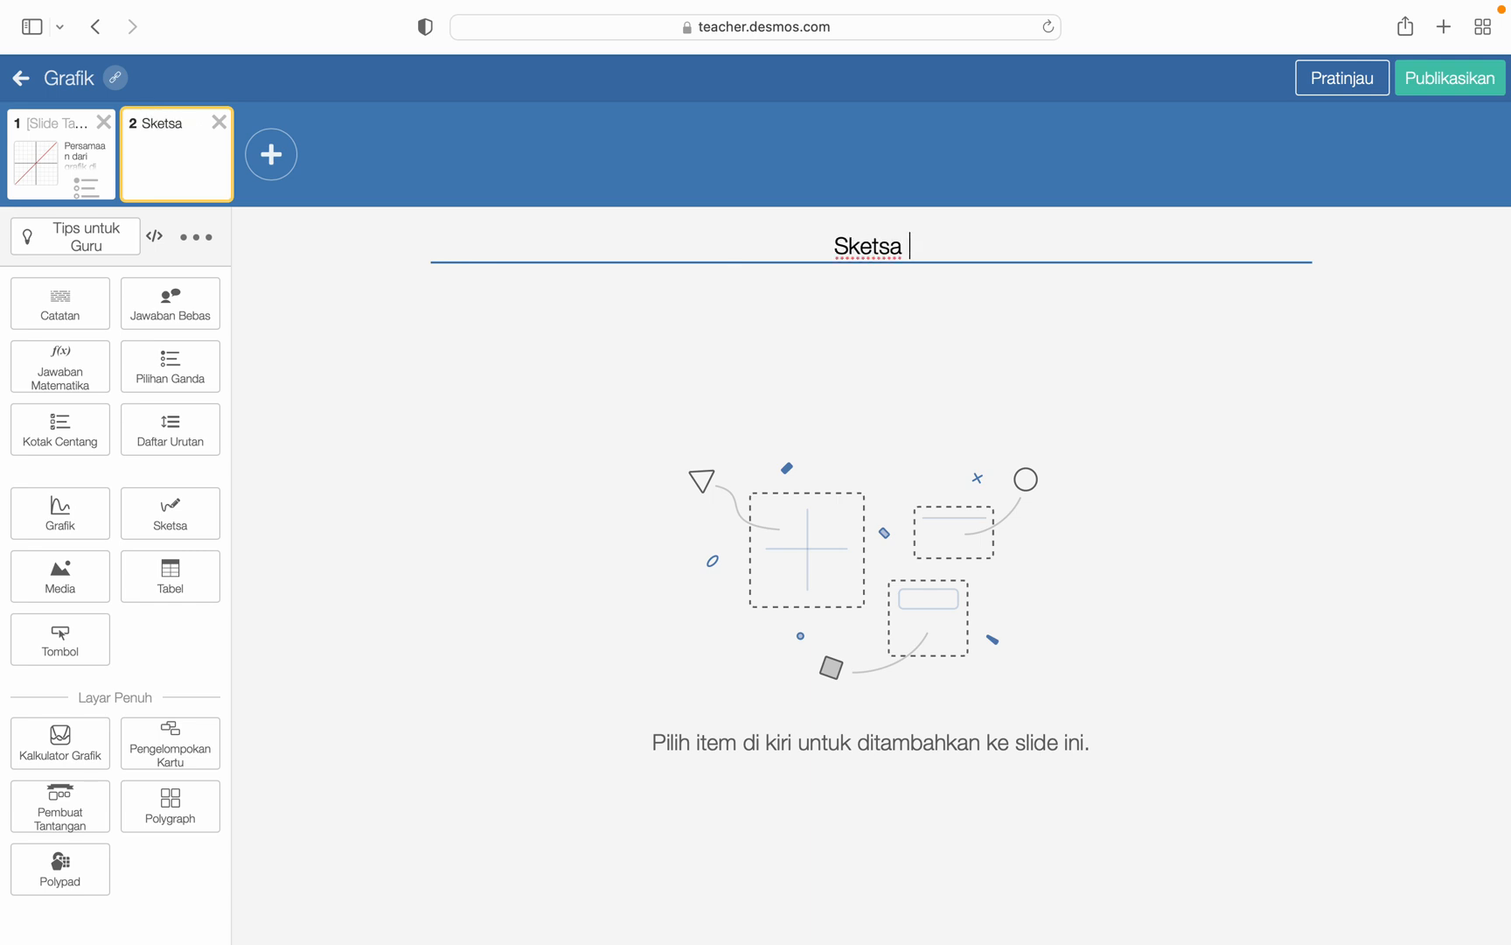
text( S)
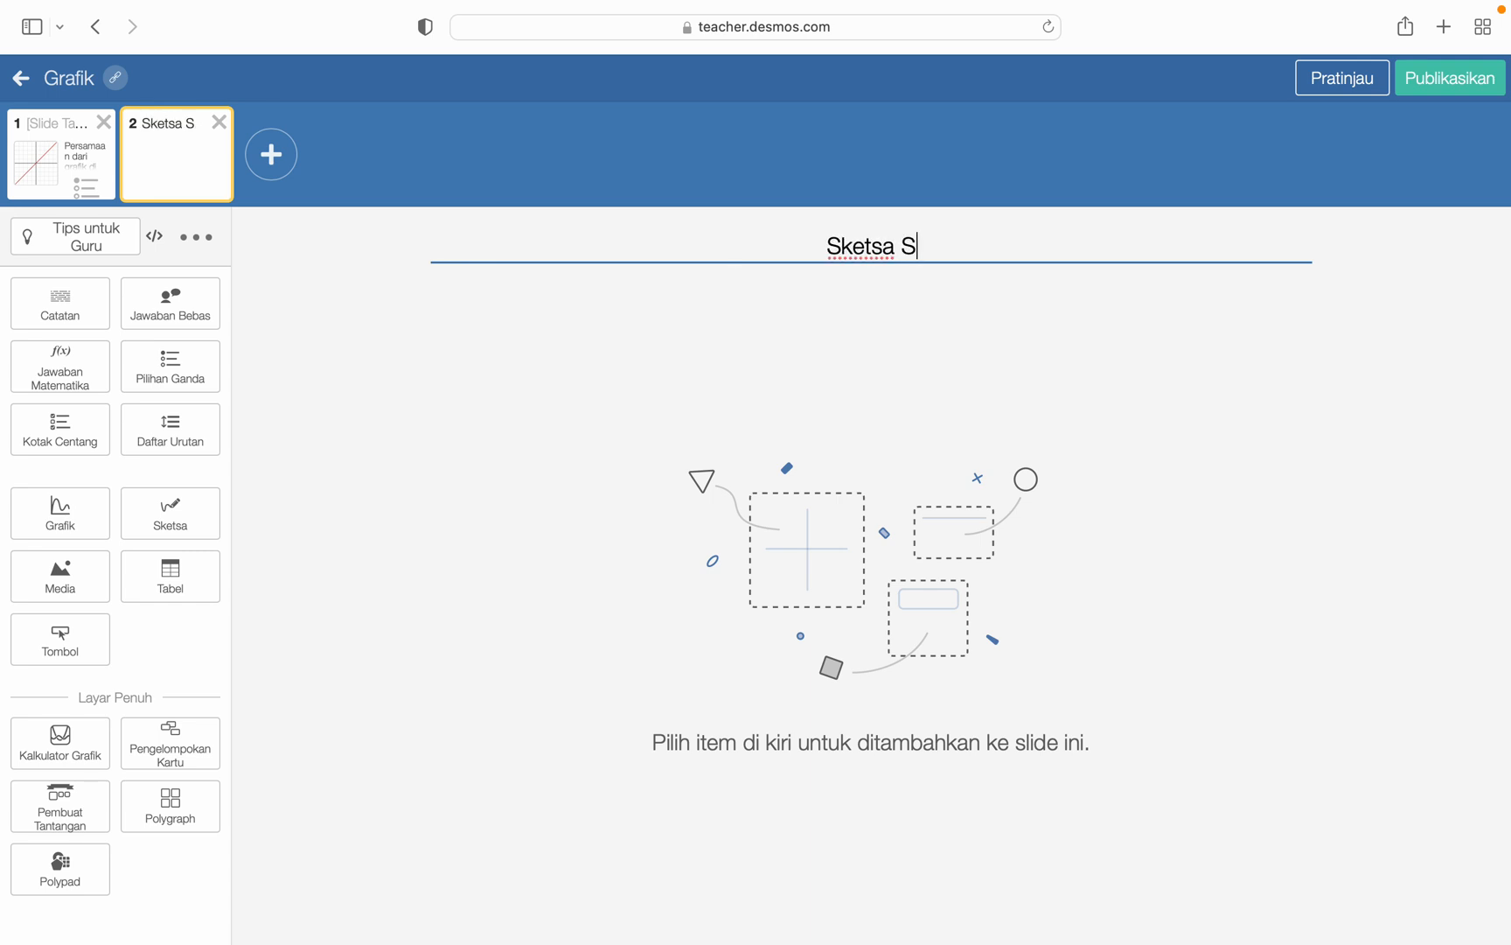
key(BackSpace)
text(suatu)
key(BackSpace)
key(BackSpace)
key(BackSpace)
key(BackSpace)
key(BackSpace)
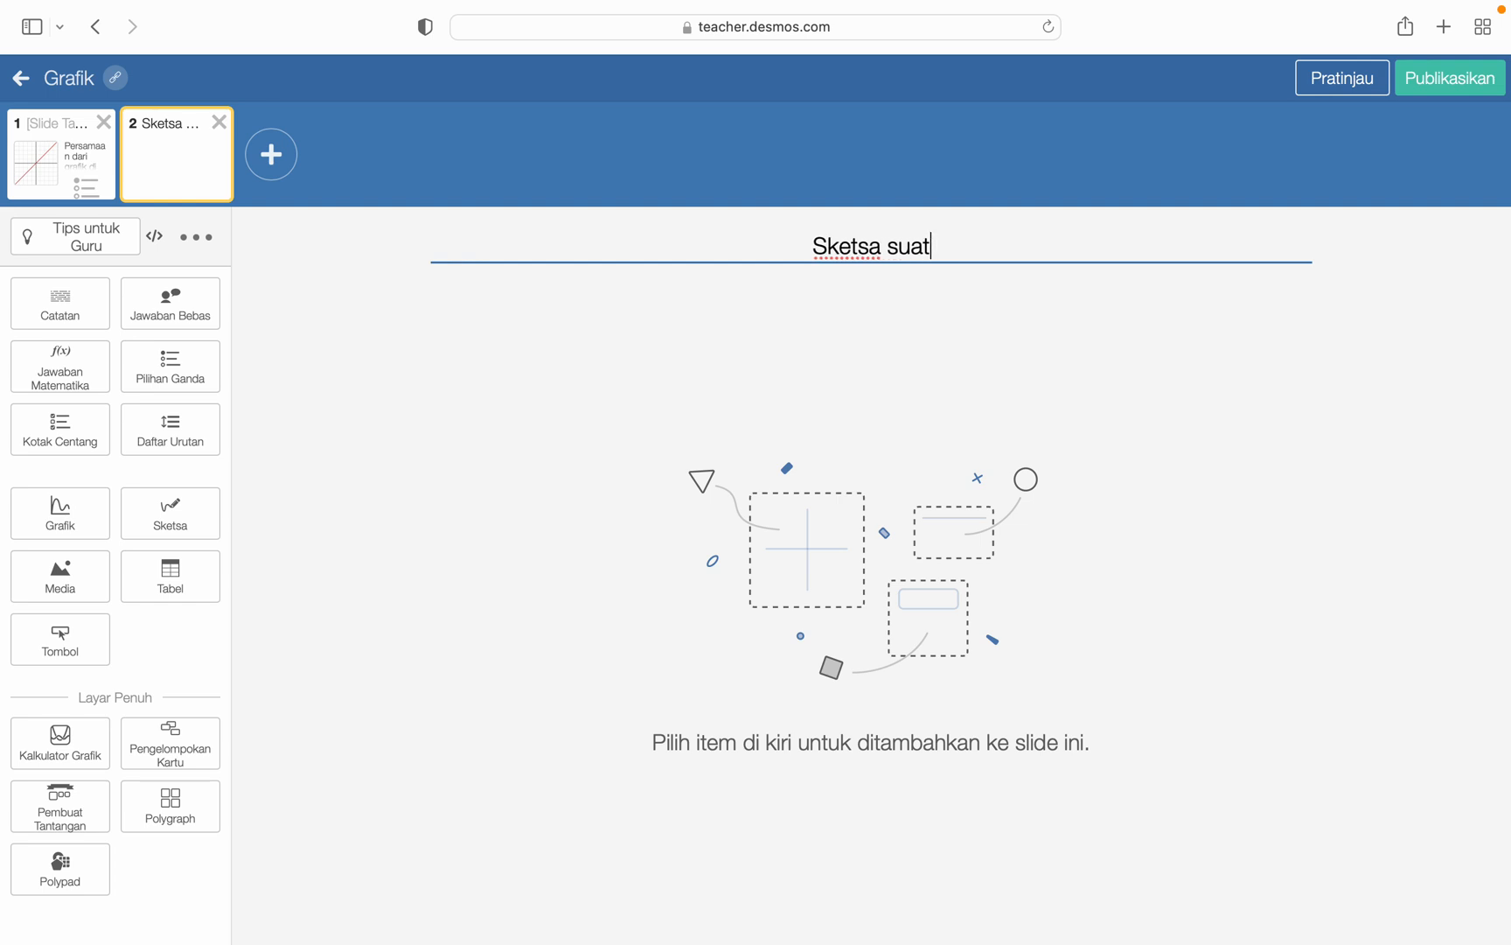
text(Grafik)
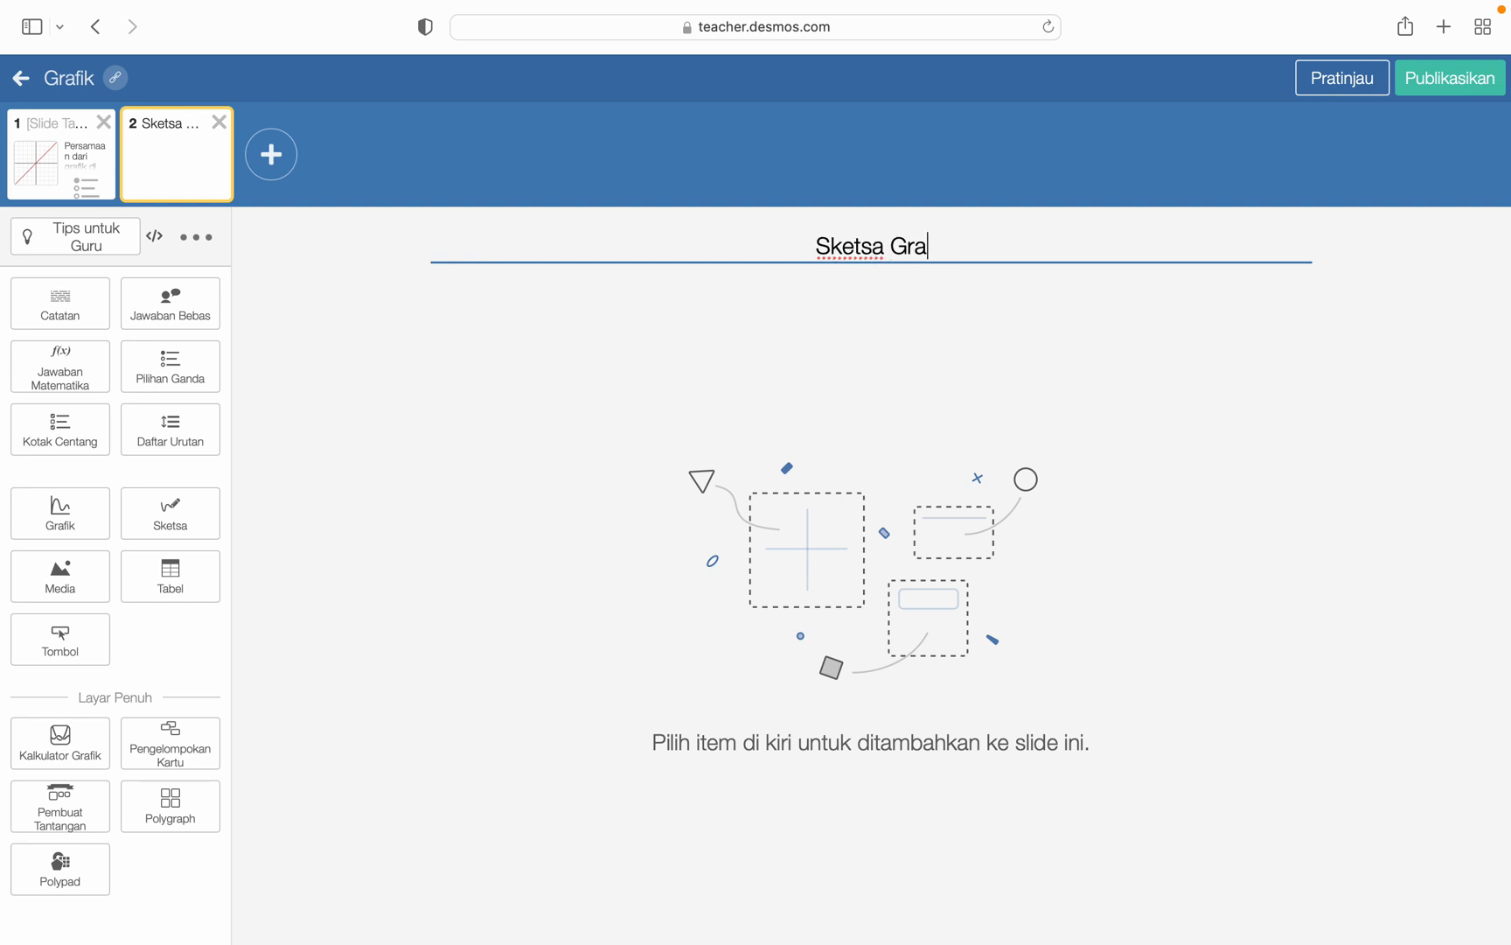
- Add a note to the second slide reading "Gambarlah grafik dari fungsi y=x-1!"
click(53, 313)
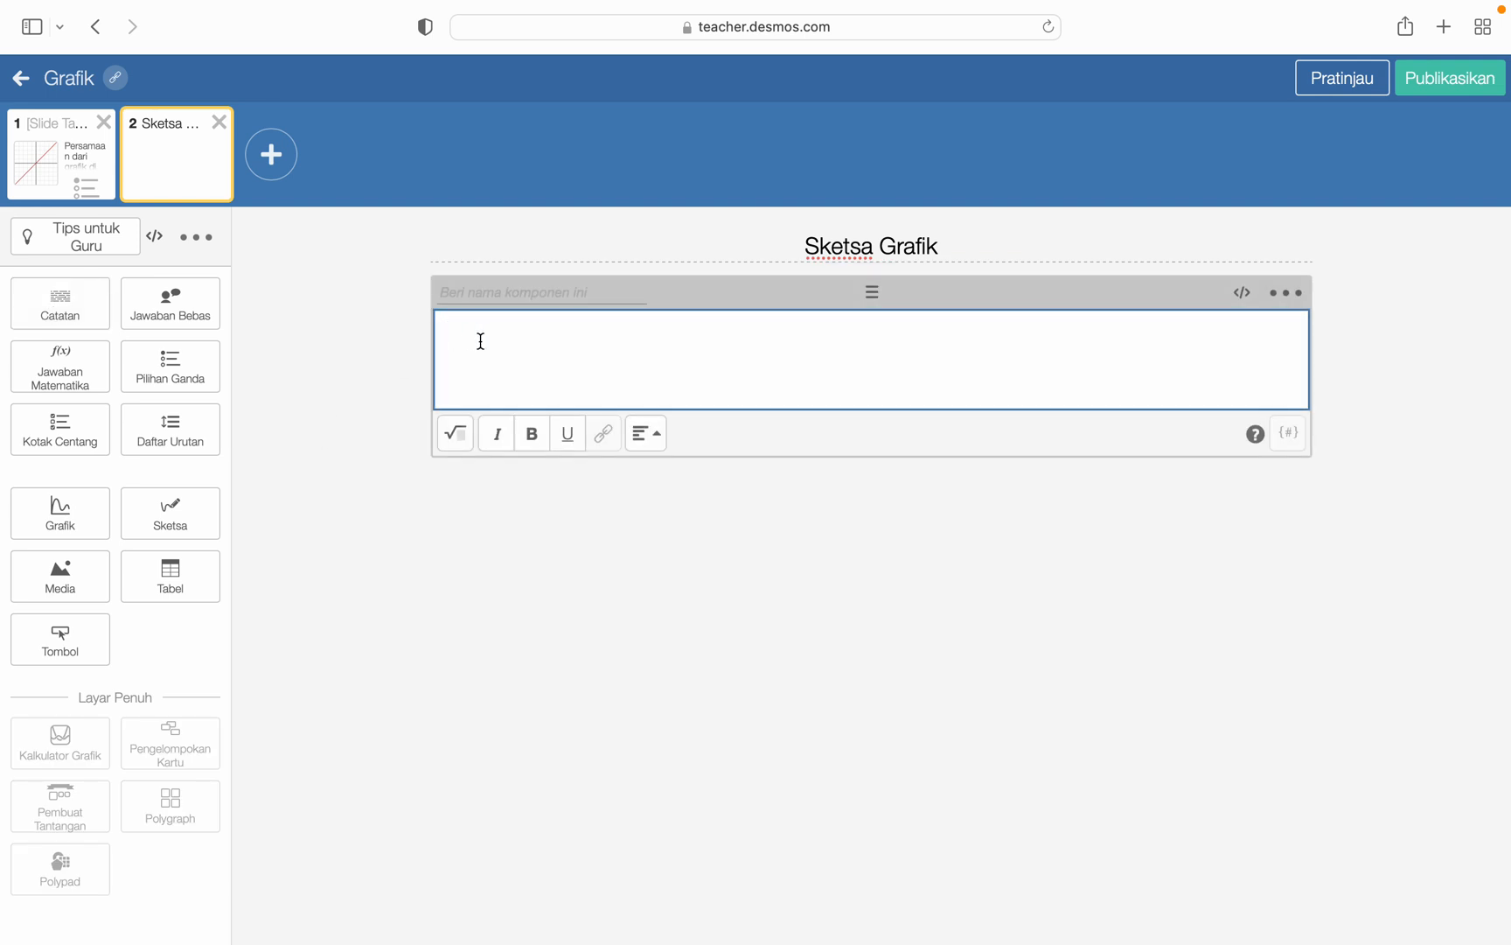
text(Gambarlah gr)
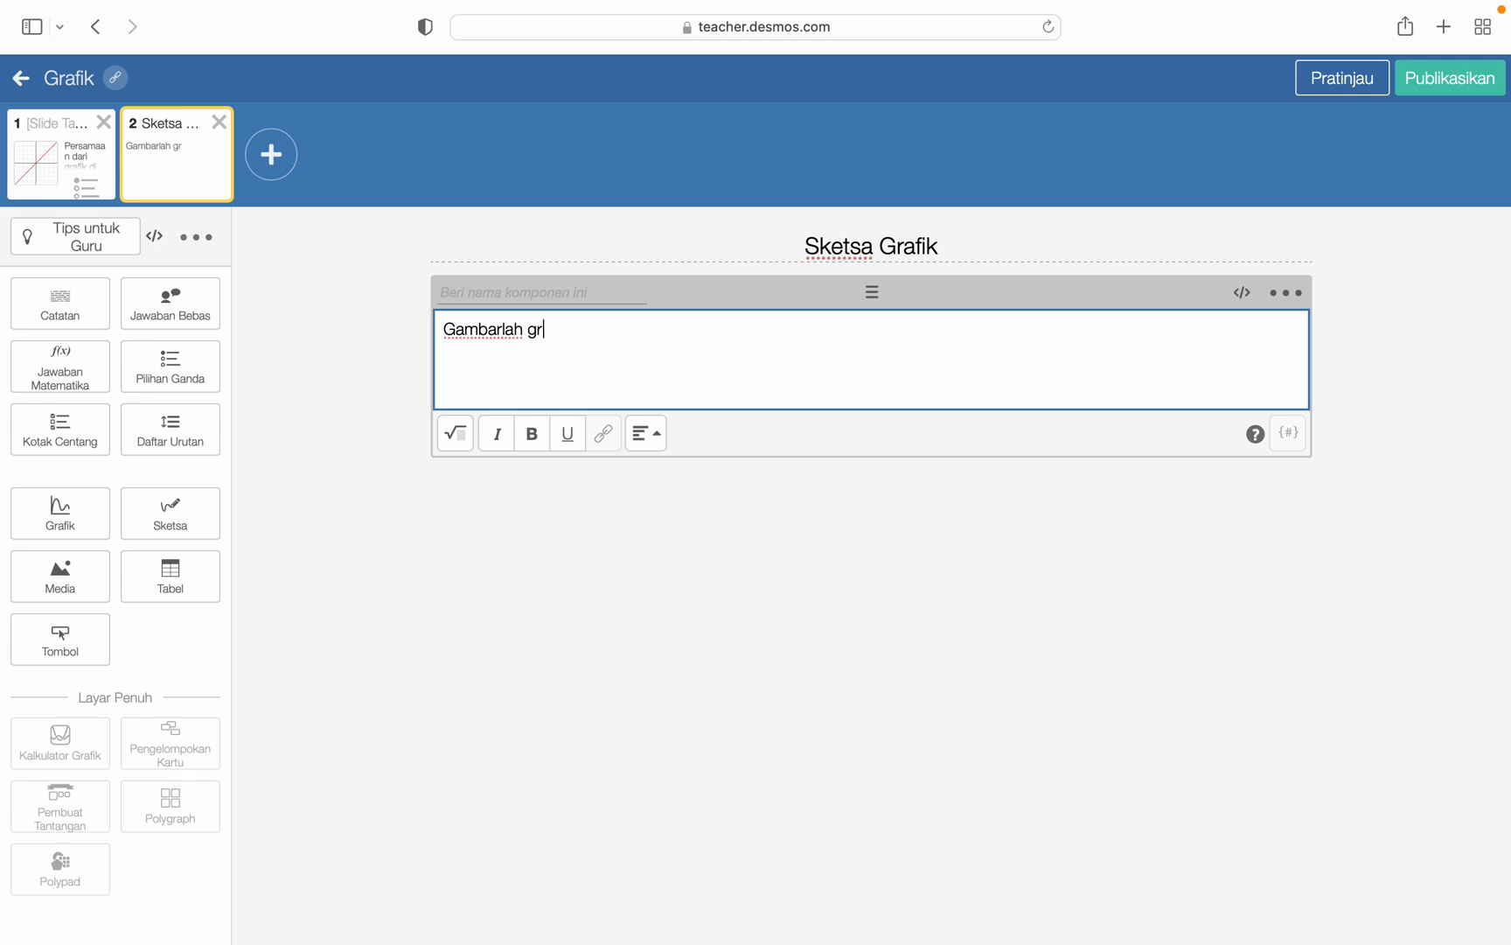
text(afik dari fungsi y)
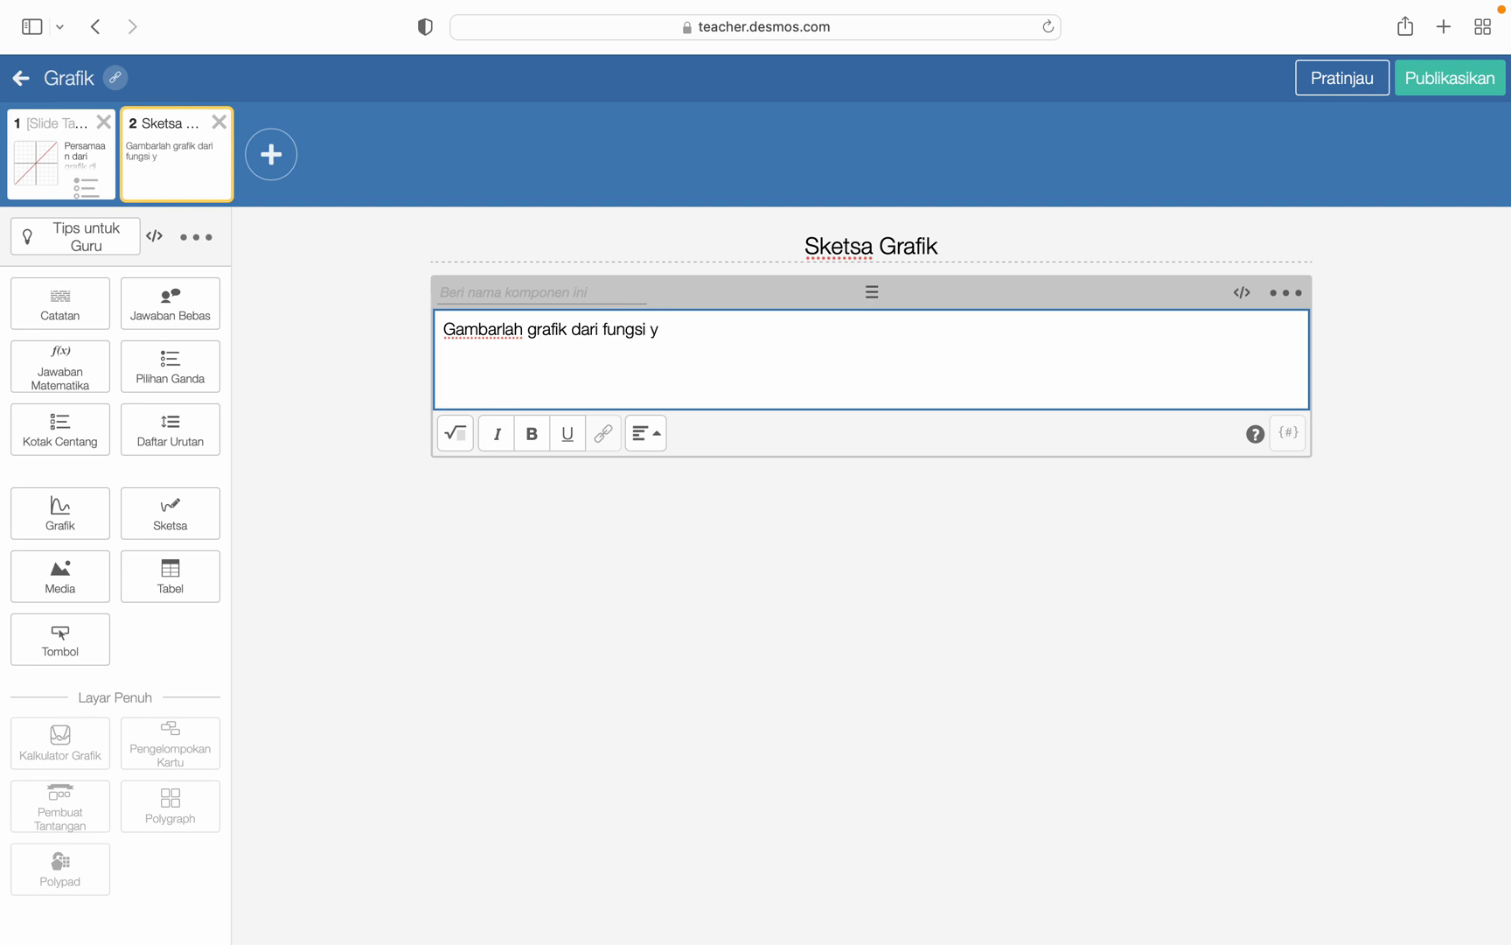
text(=x-1!)
- Add a sketch component with the editable graph background to the second slide and place it below the note
click(186, 529)
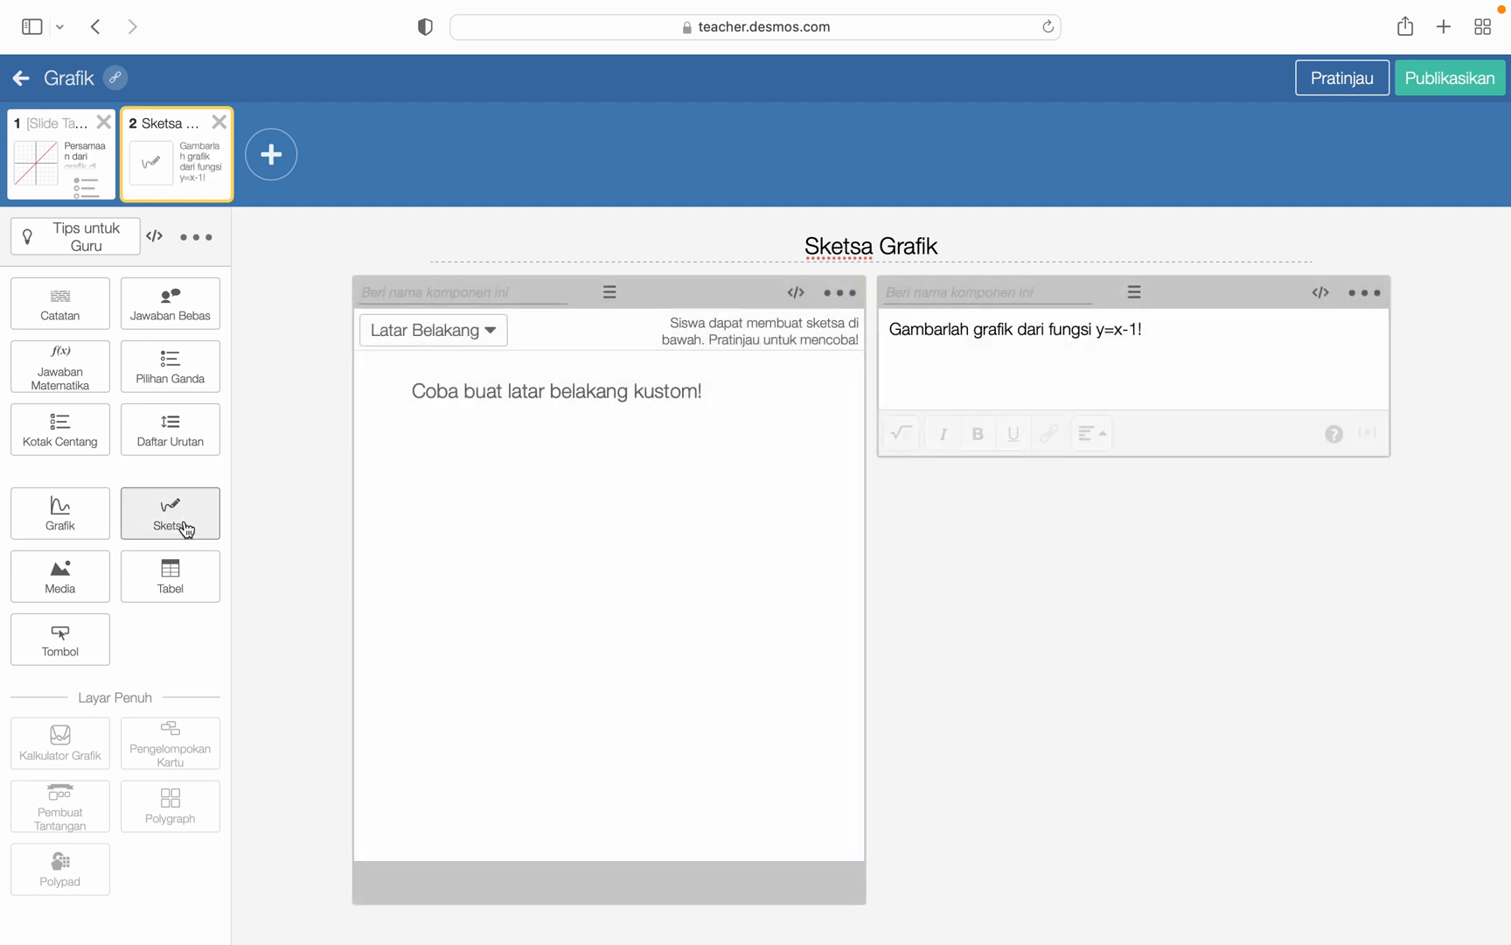
click(475, 349)
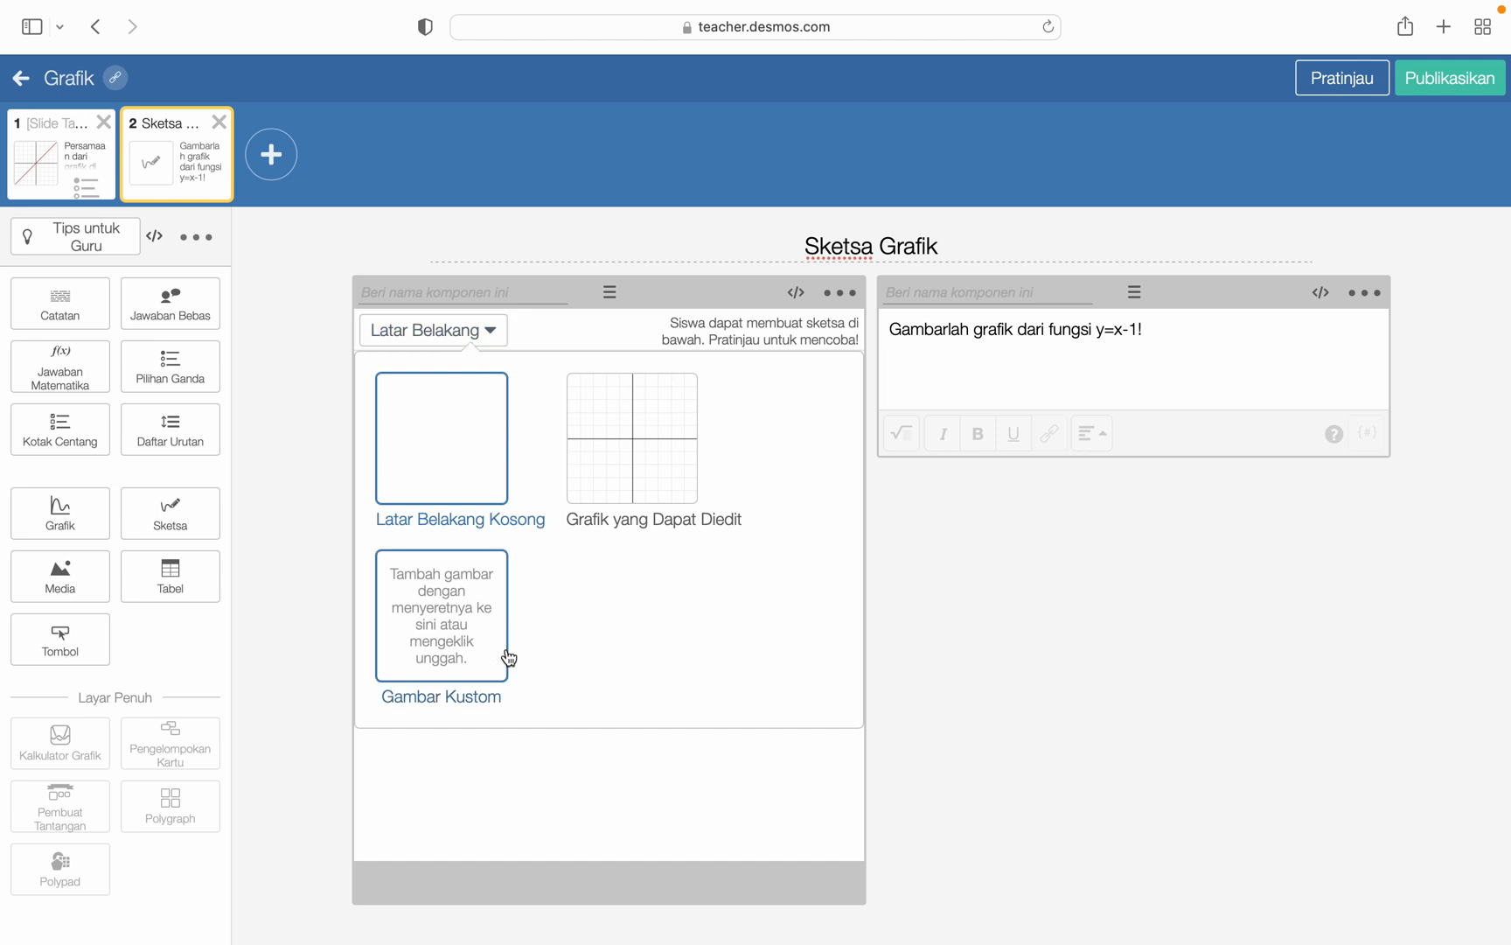
click(638, 482)
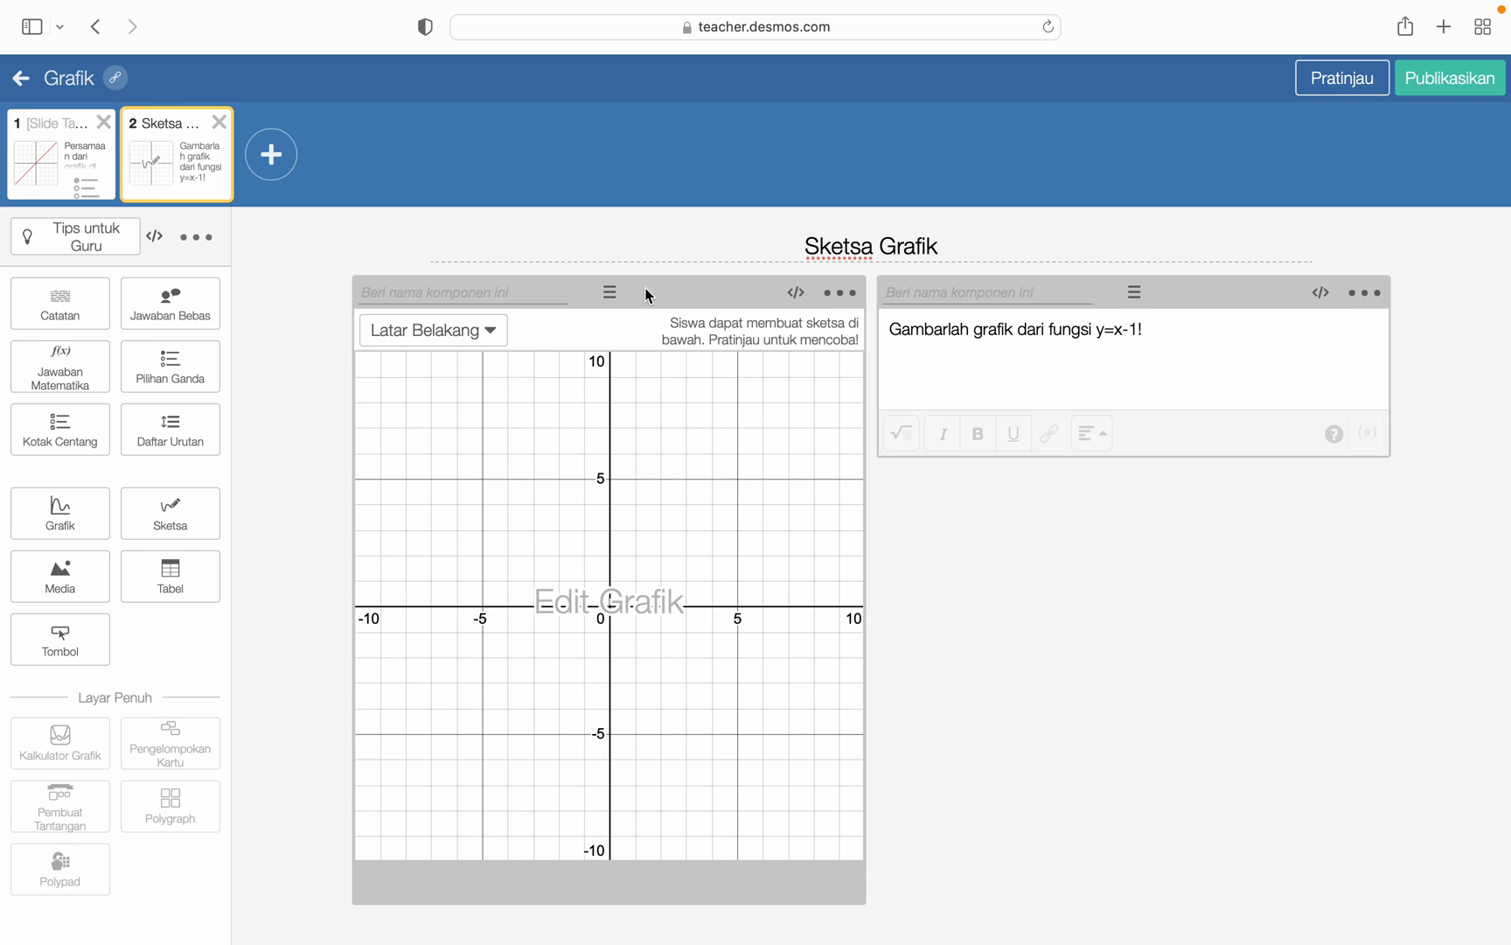
mouse_move(612, 292)
mouse_down()
mouse_move(975, 485)
mouse_move(877, 563)
mouse_move(870, 934)
mouse_move(914, 583)
mouse_move(866, 479)
mouse_up()
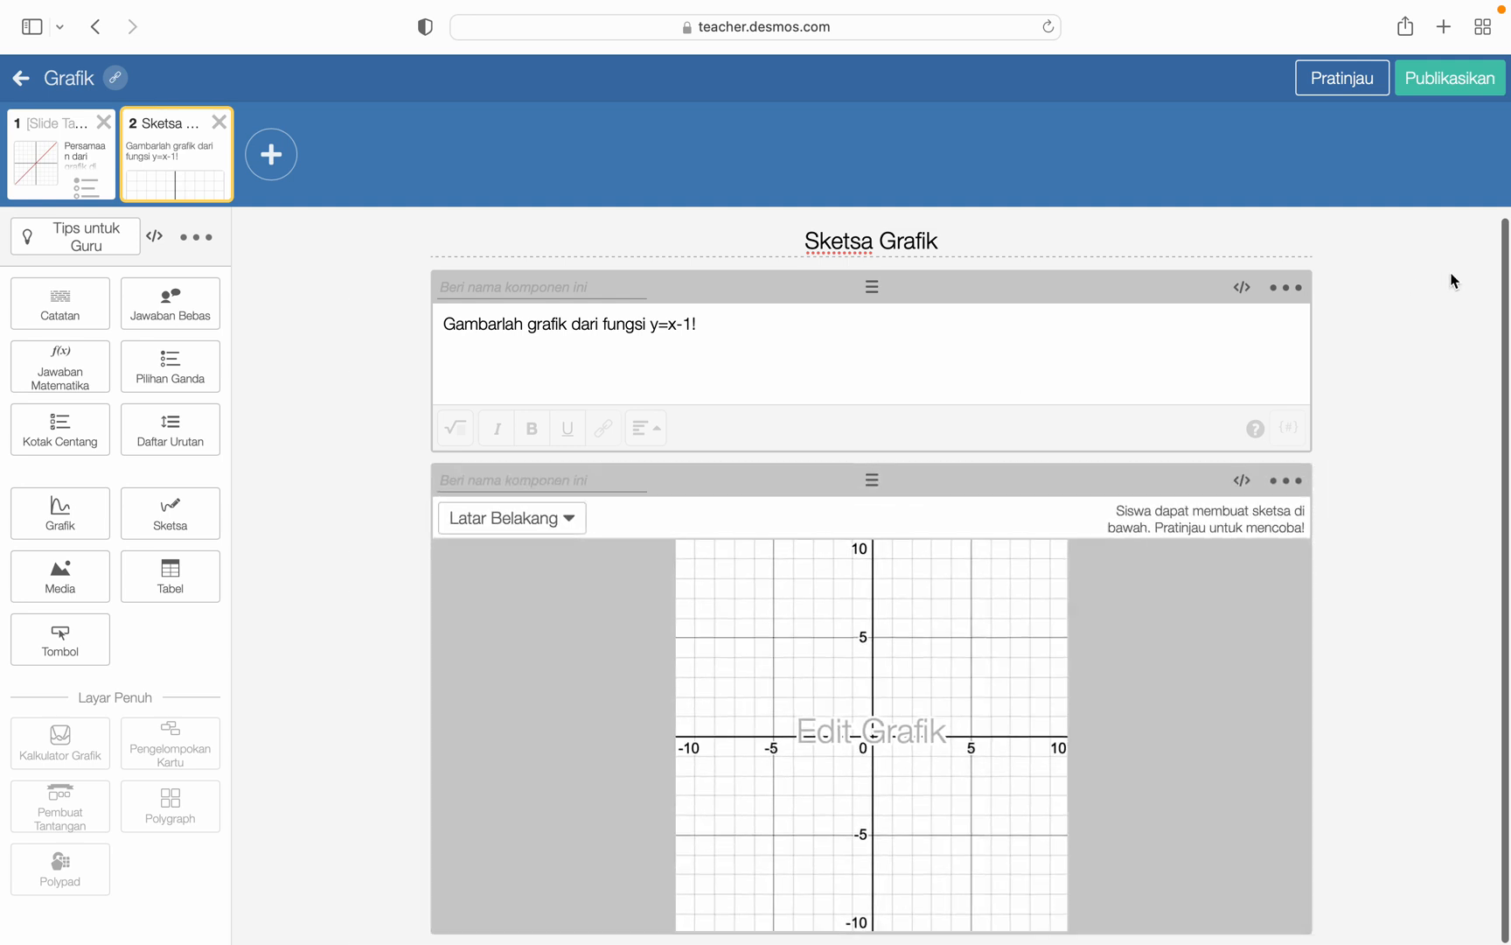
- Preview the sketch slide as a student and test it with a straight line from (0,0) to (5,5) and two freehand curves
click(1353, 87)
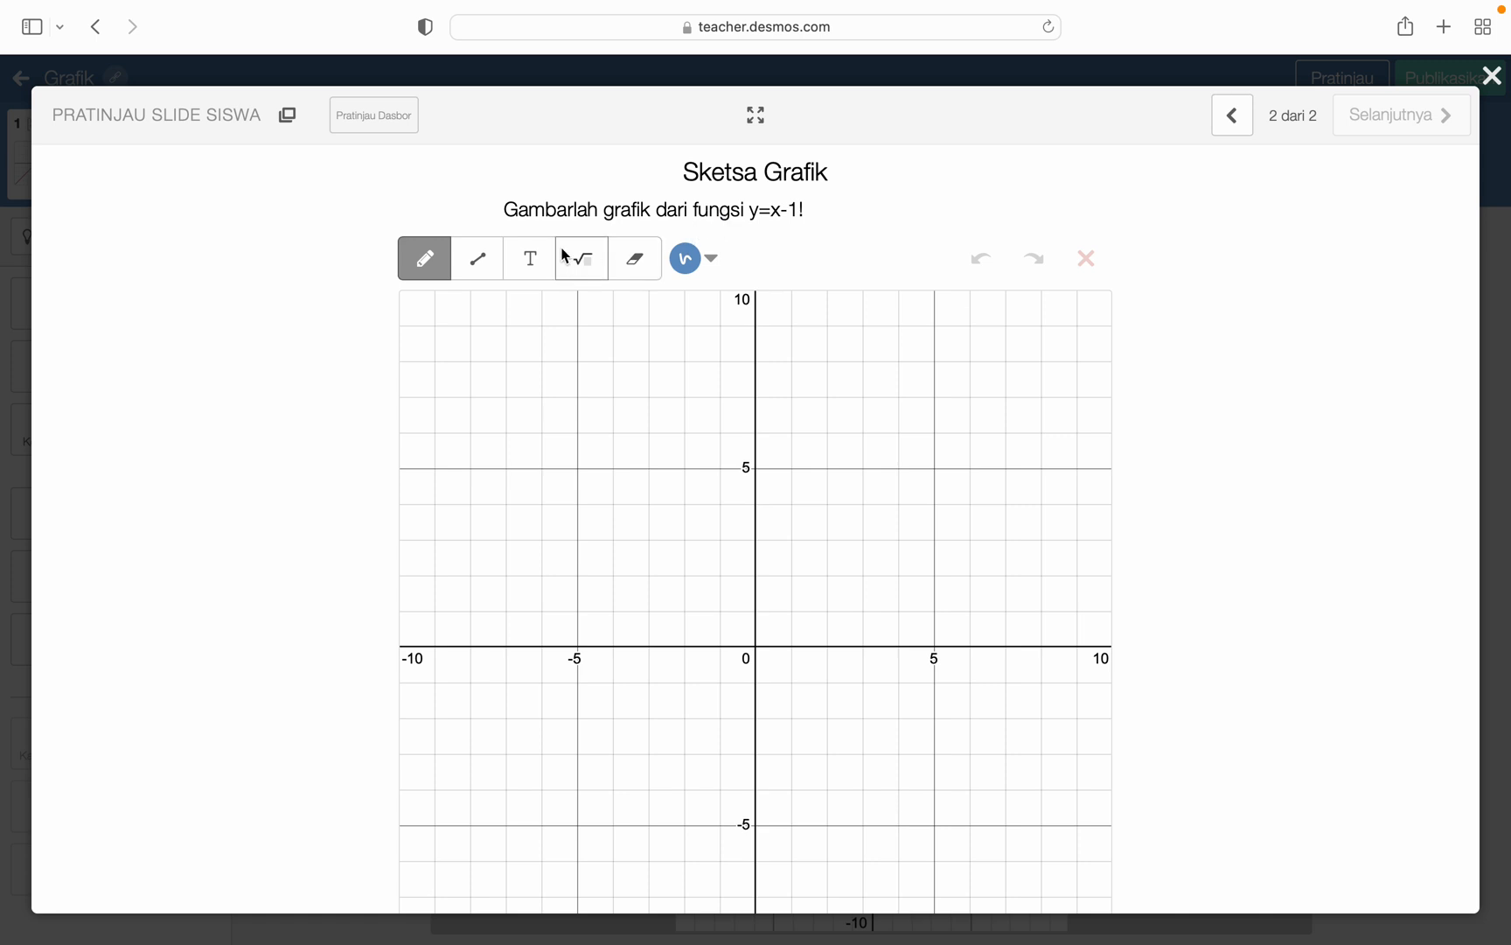
click(478, 258)
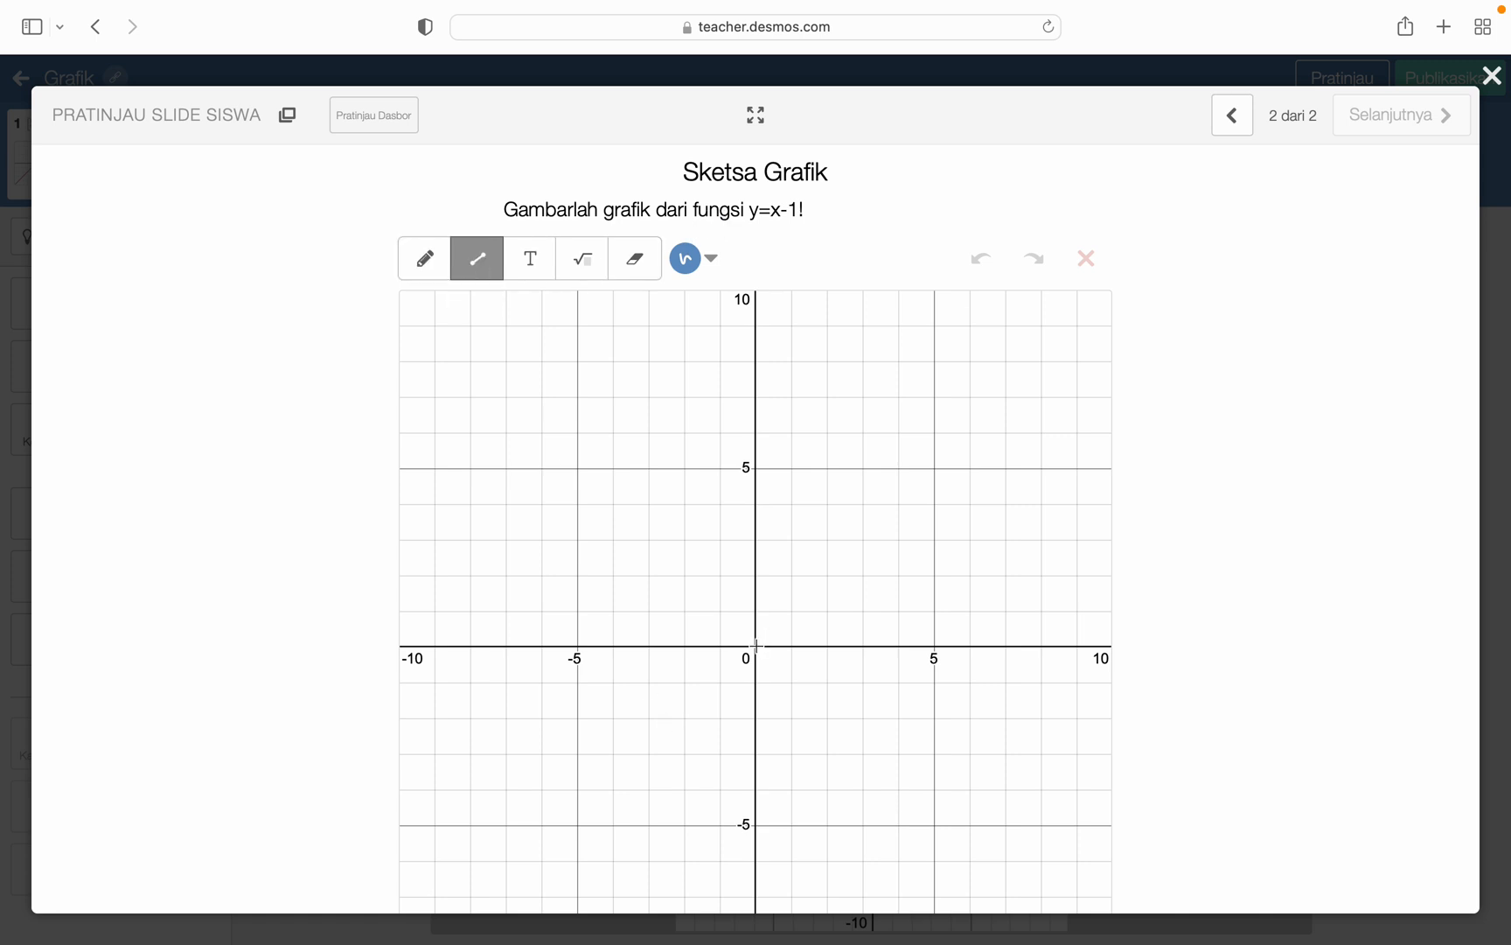
drag(756, 646, 934, 468)
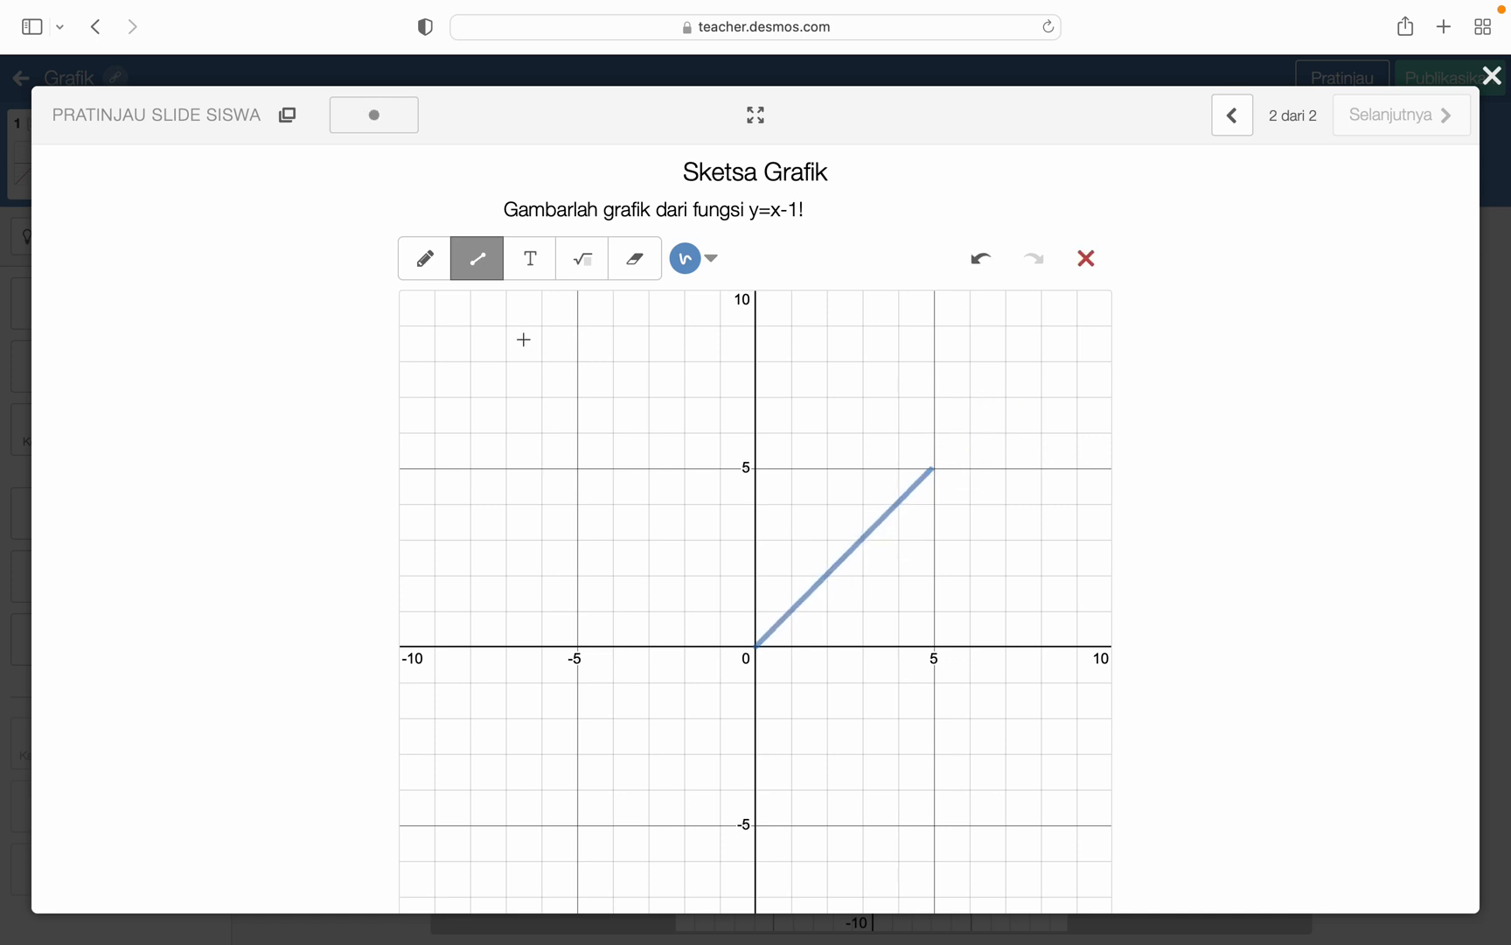
click(428, 267)
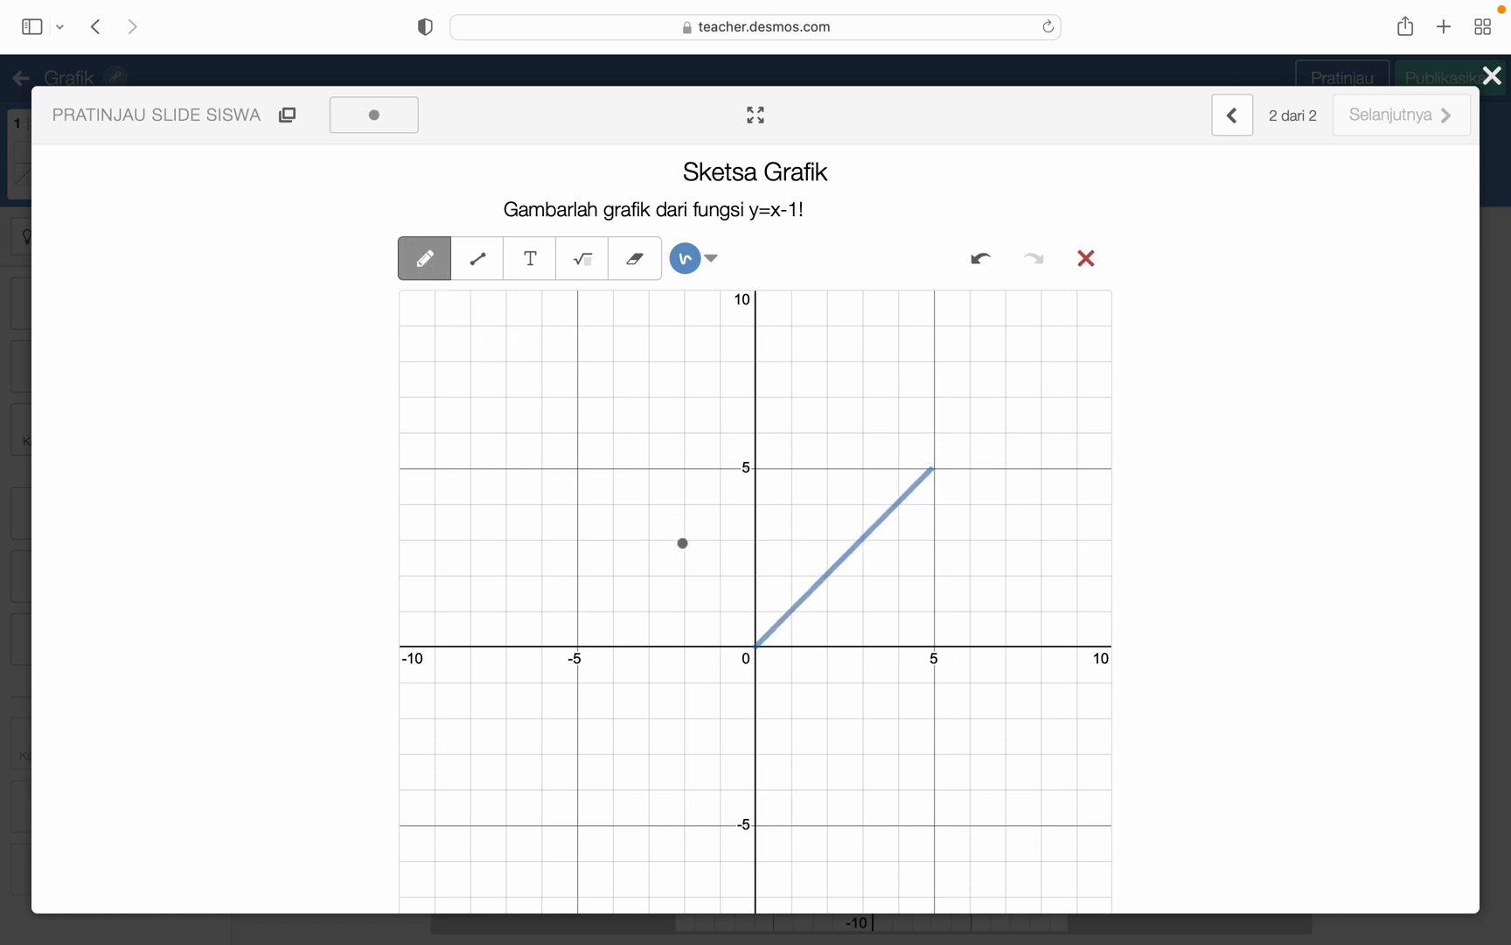
drag(577, 647, 895, 400)
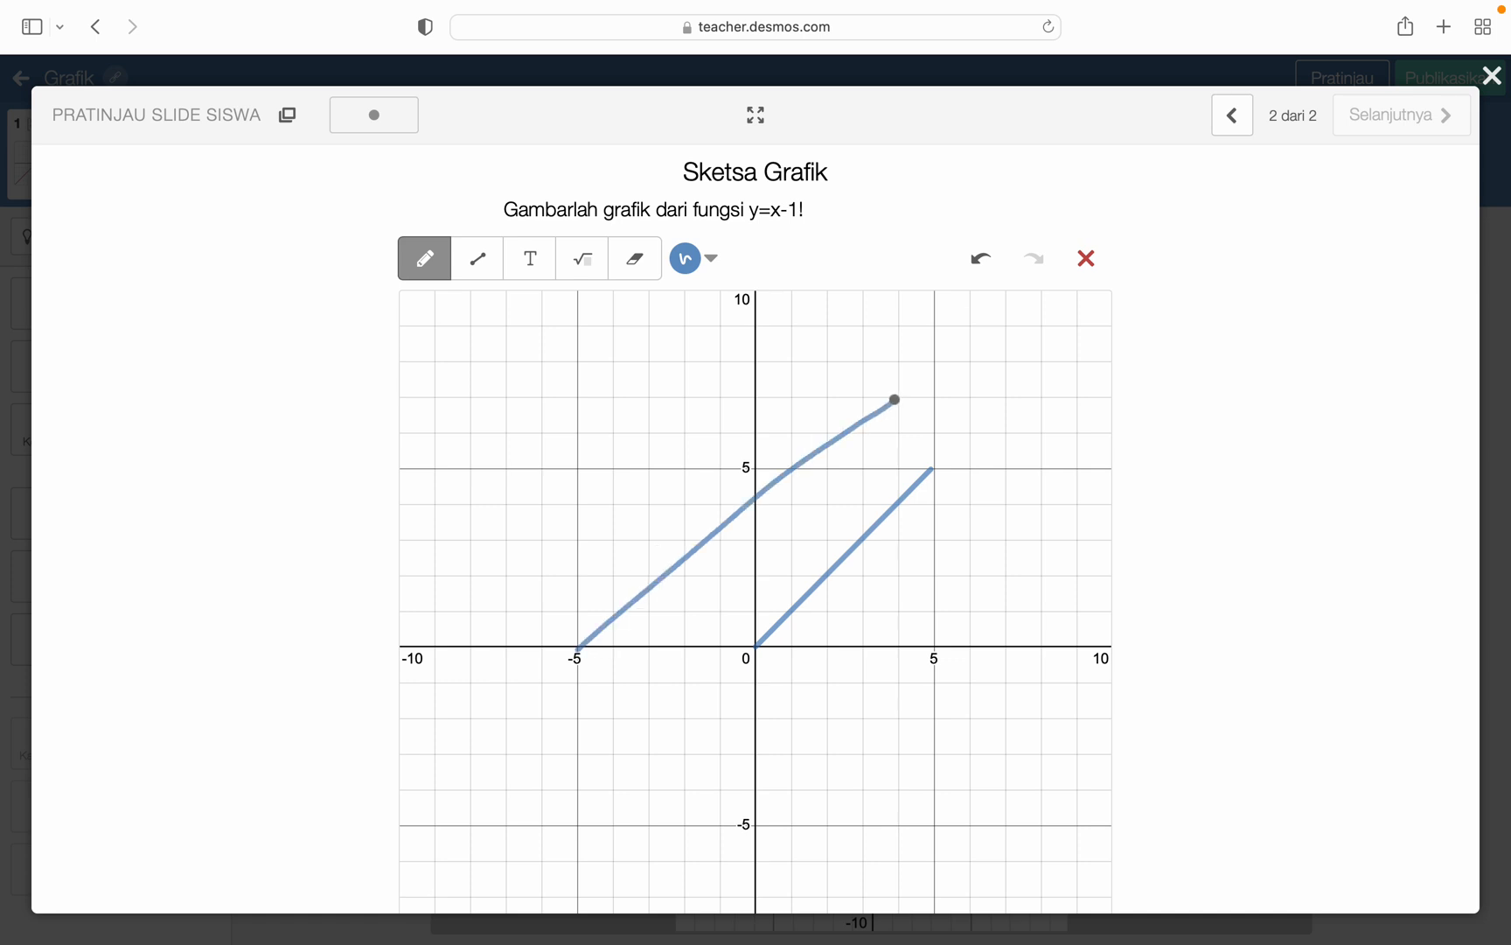
mouse_move(575, 456)
mouse_down()
mouse_move(871, 850)
mouse_move(1109, 666)
mouse_up()
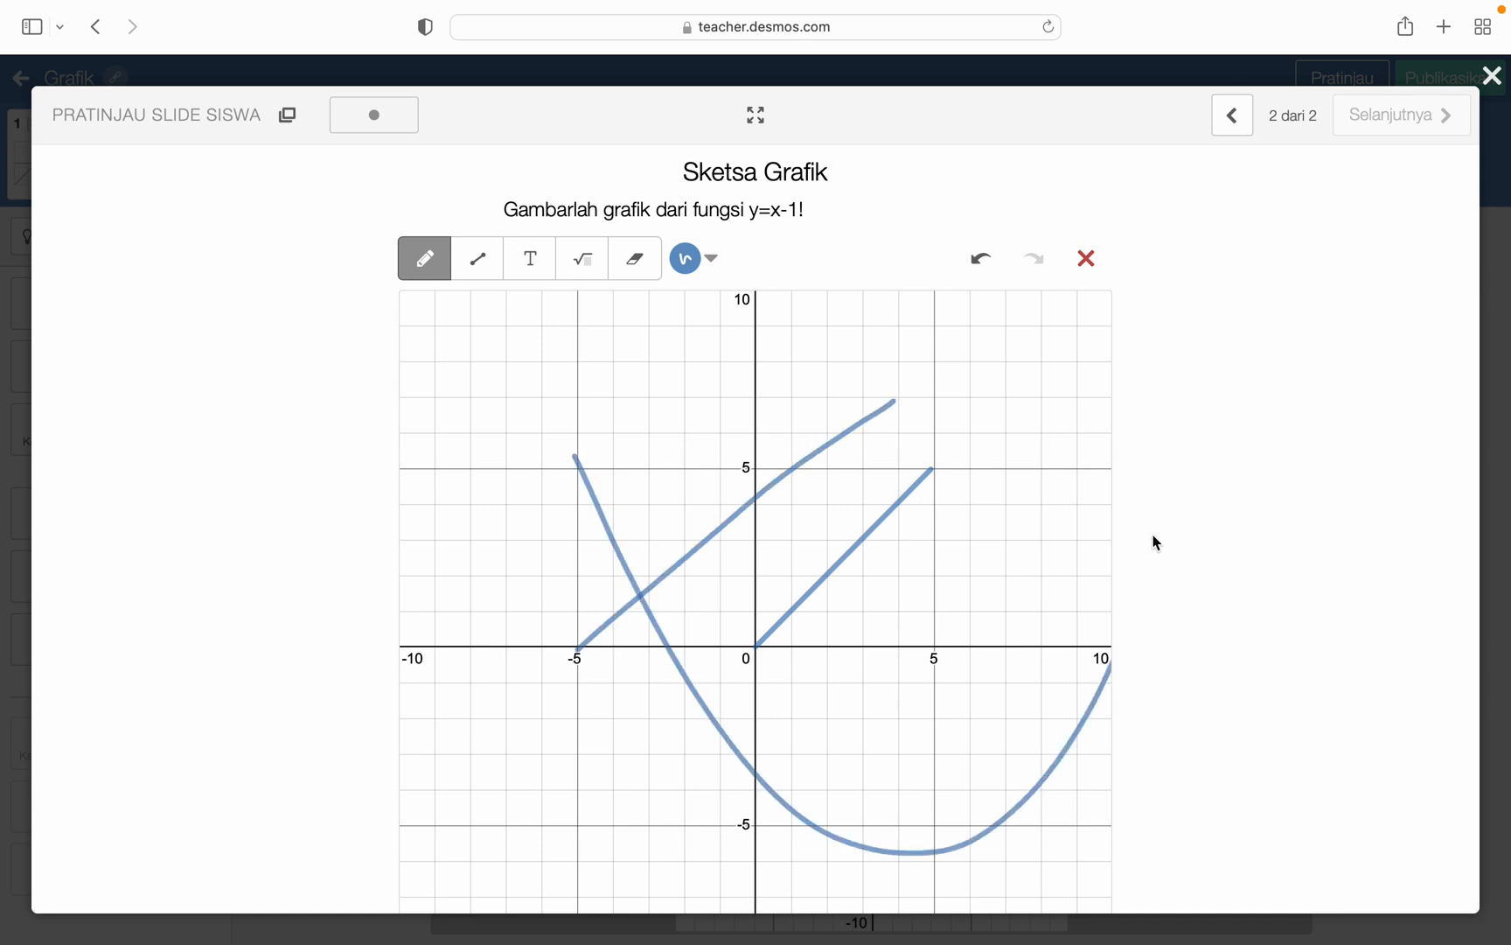
- Undo all the test strokes on the sketch grid and close the student preview
click(988, 266)
click(991, 267)
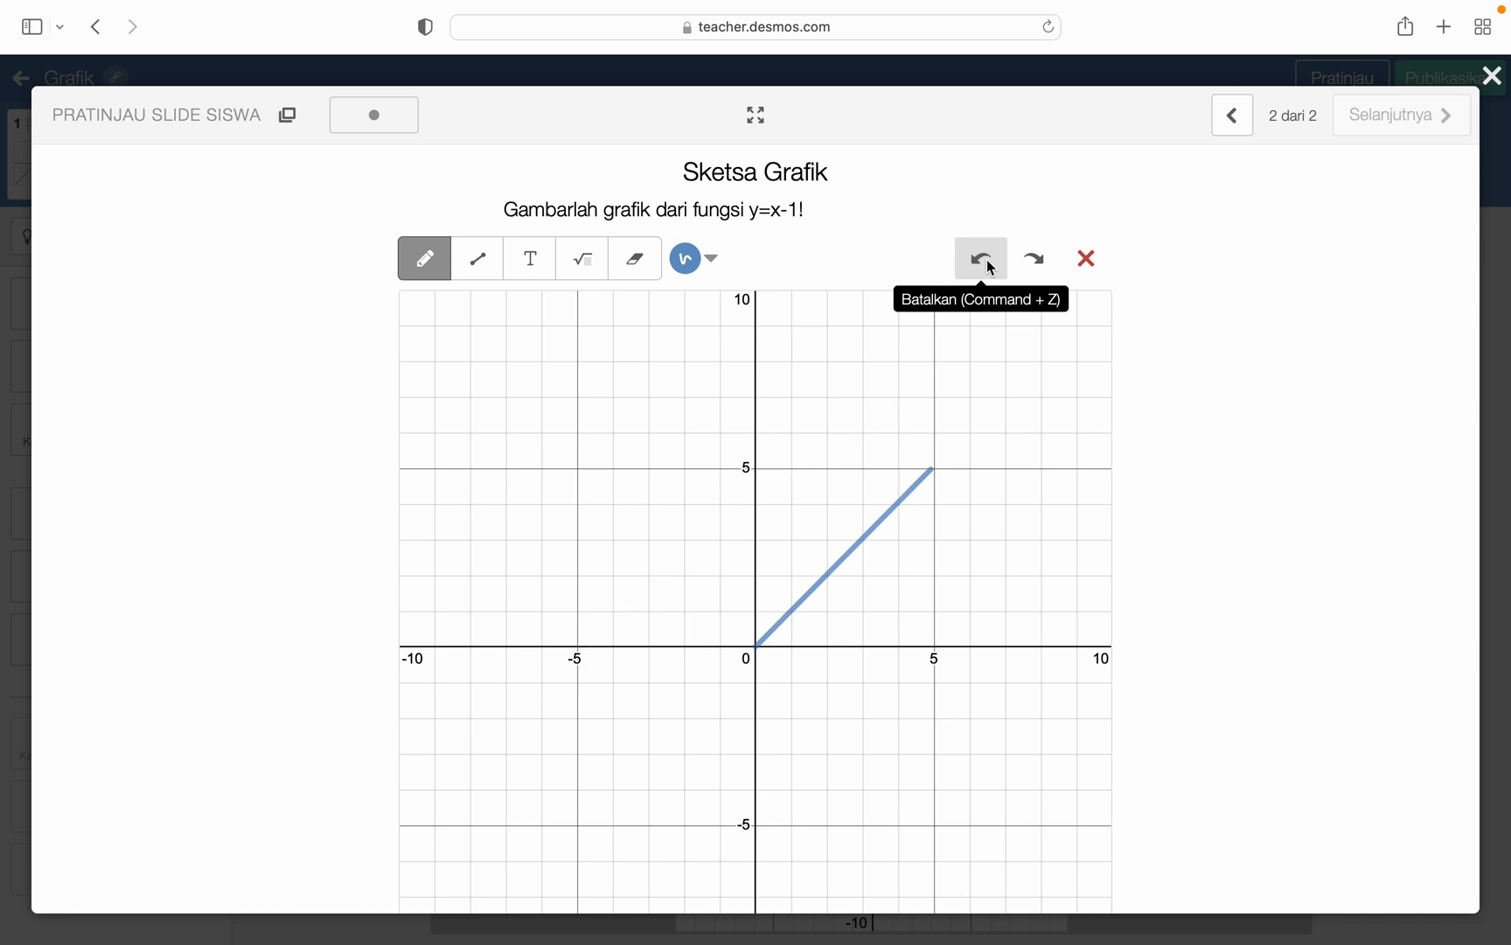
click(991, 266)
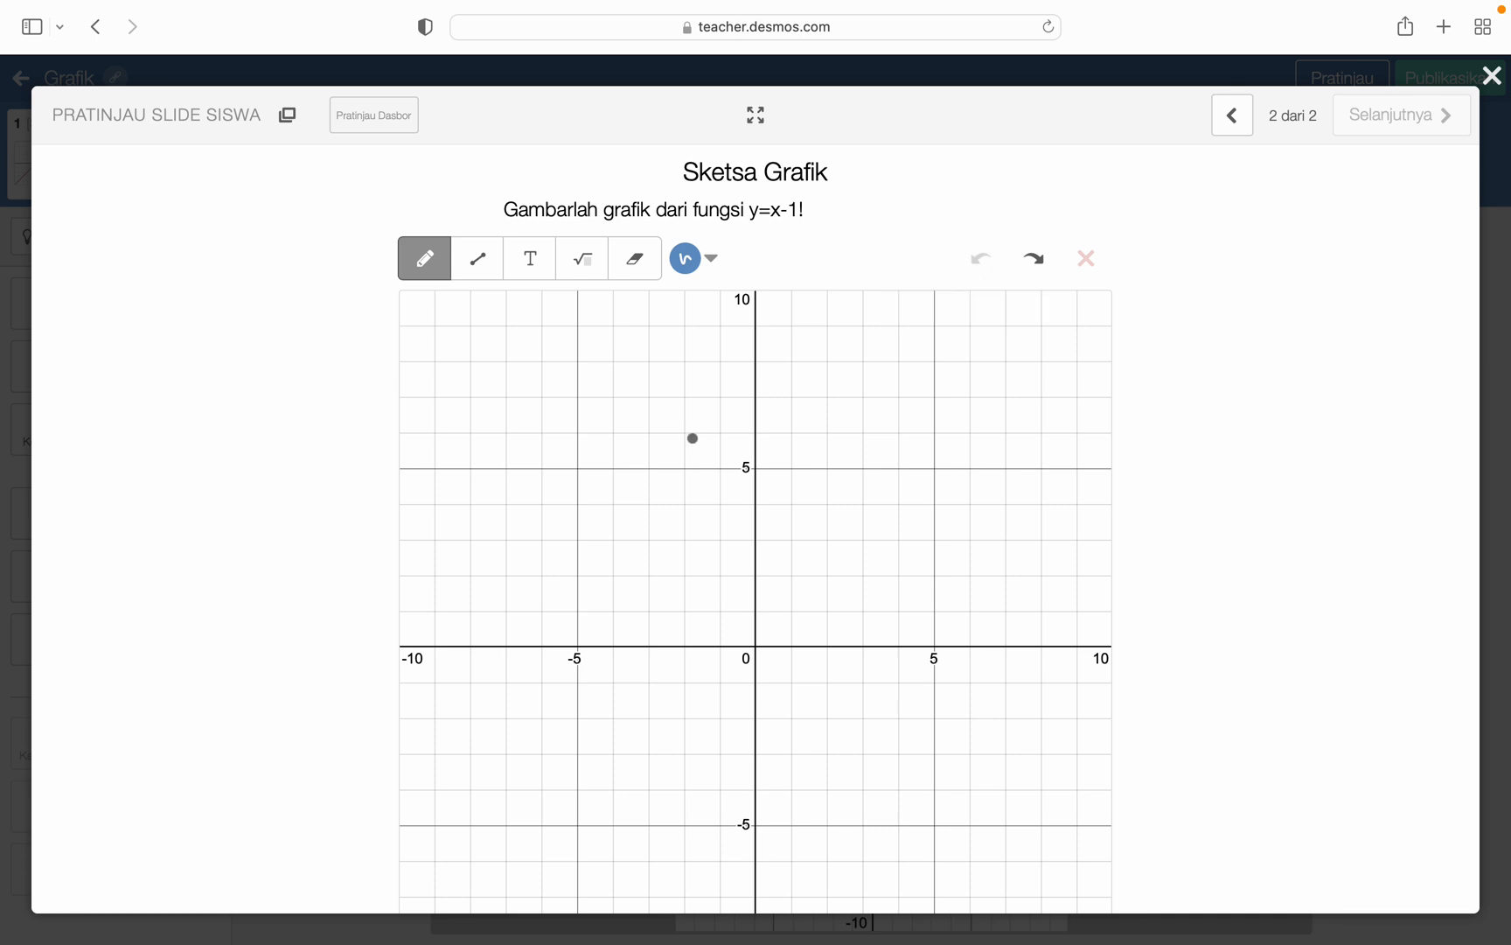
click(1492, 76)
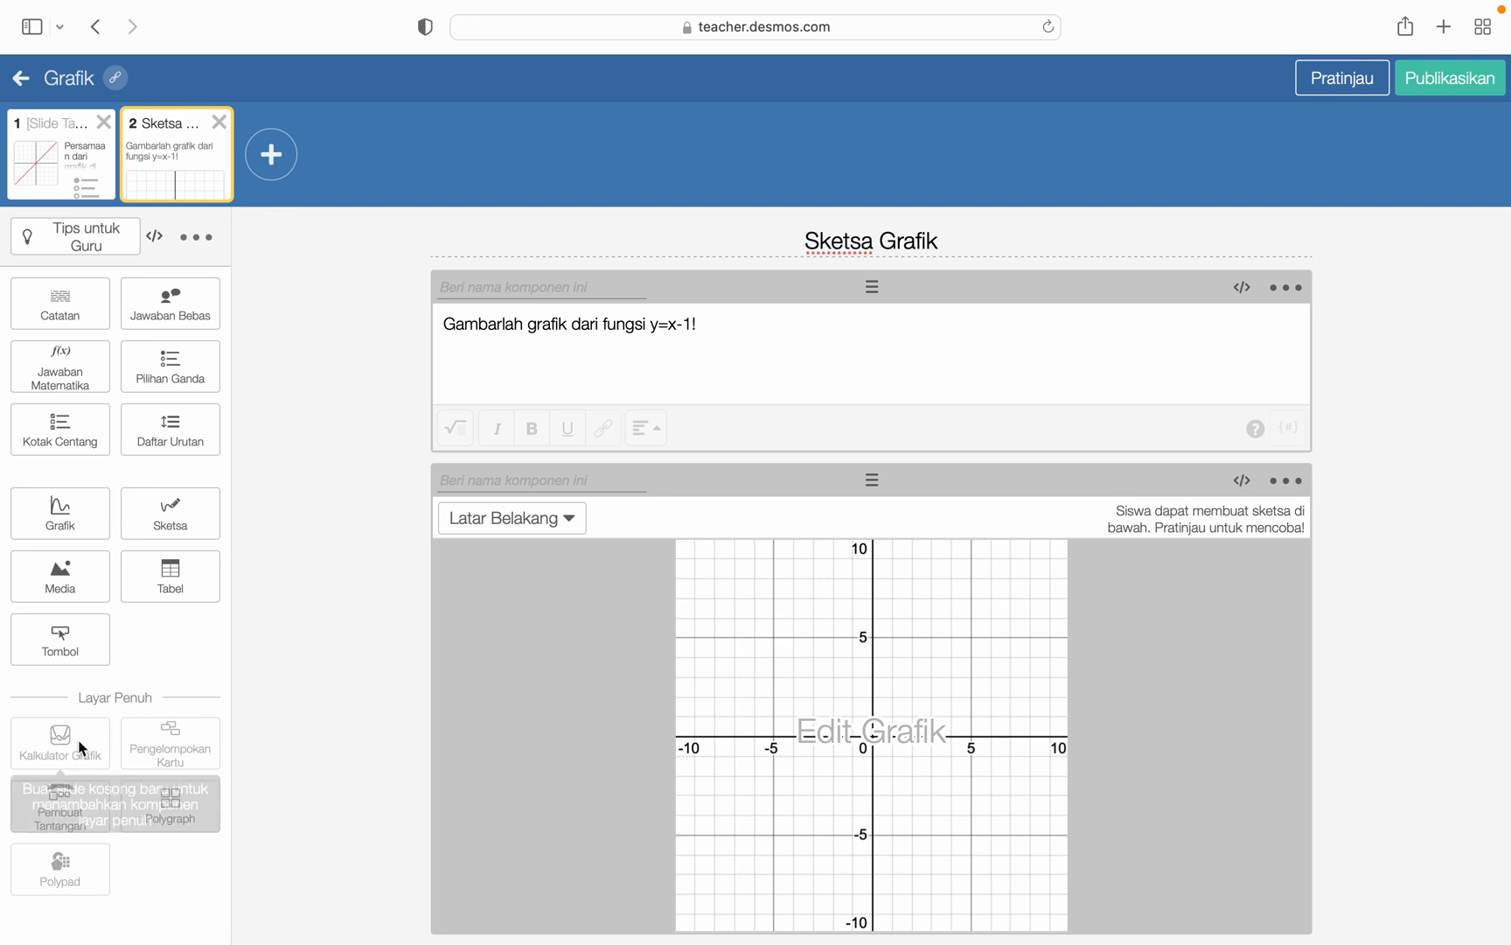
- Add a third slide containing a full-screen graphing calculator
click(265, 160)
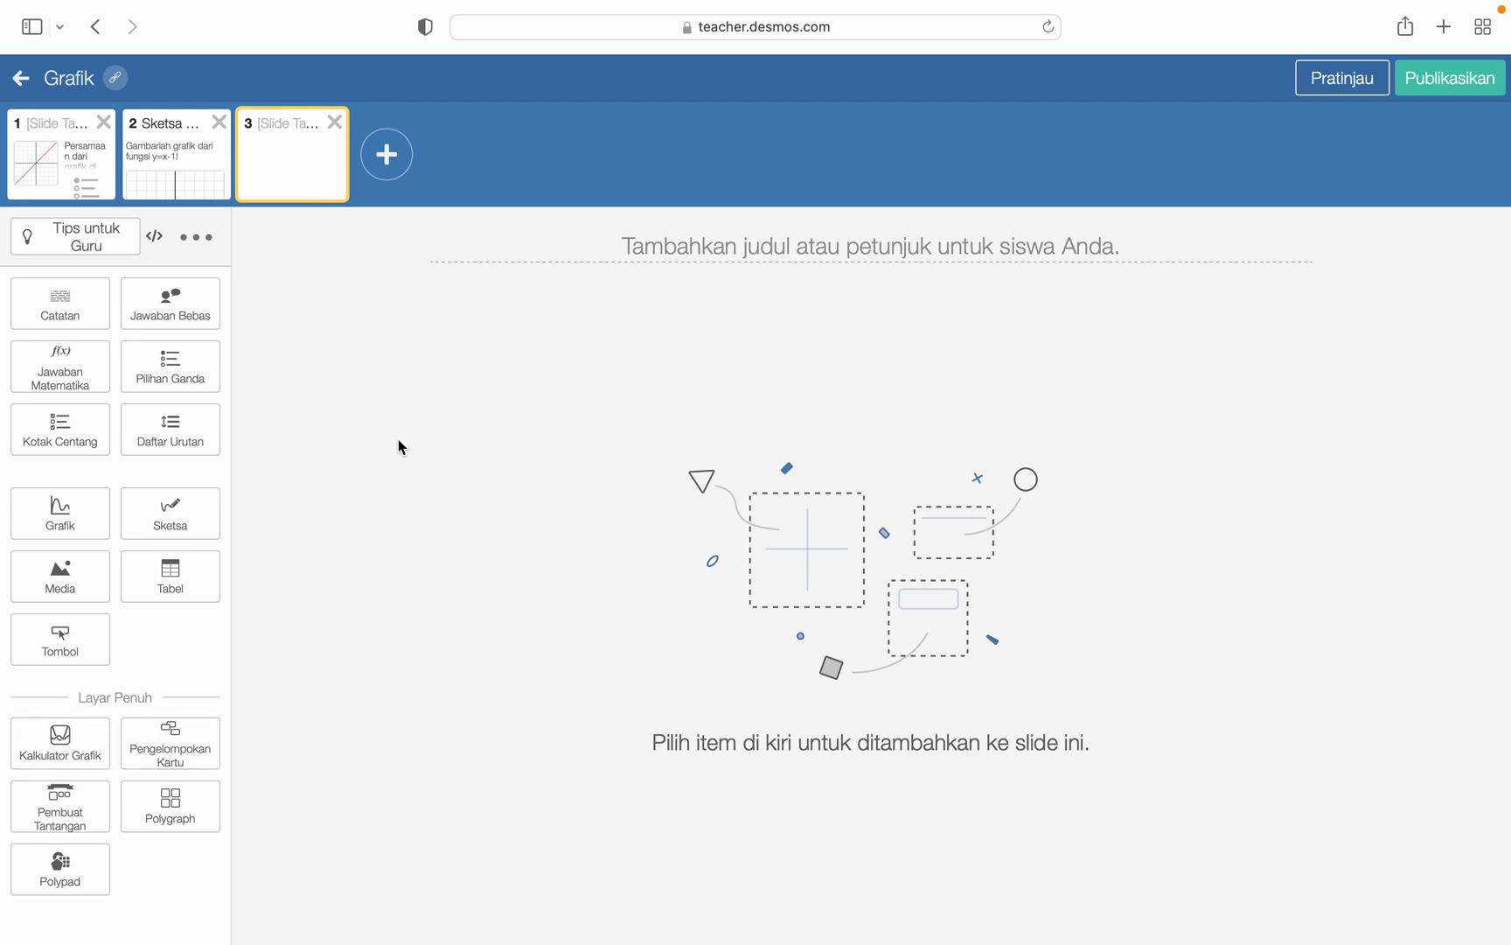
mouse_move(875, 3)
click(72, 752)
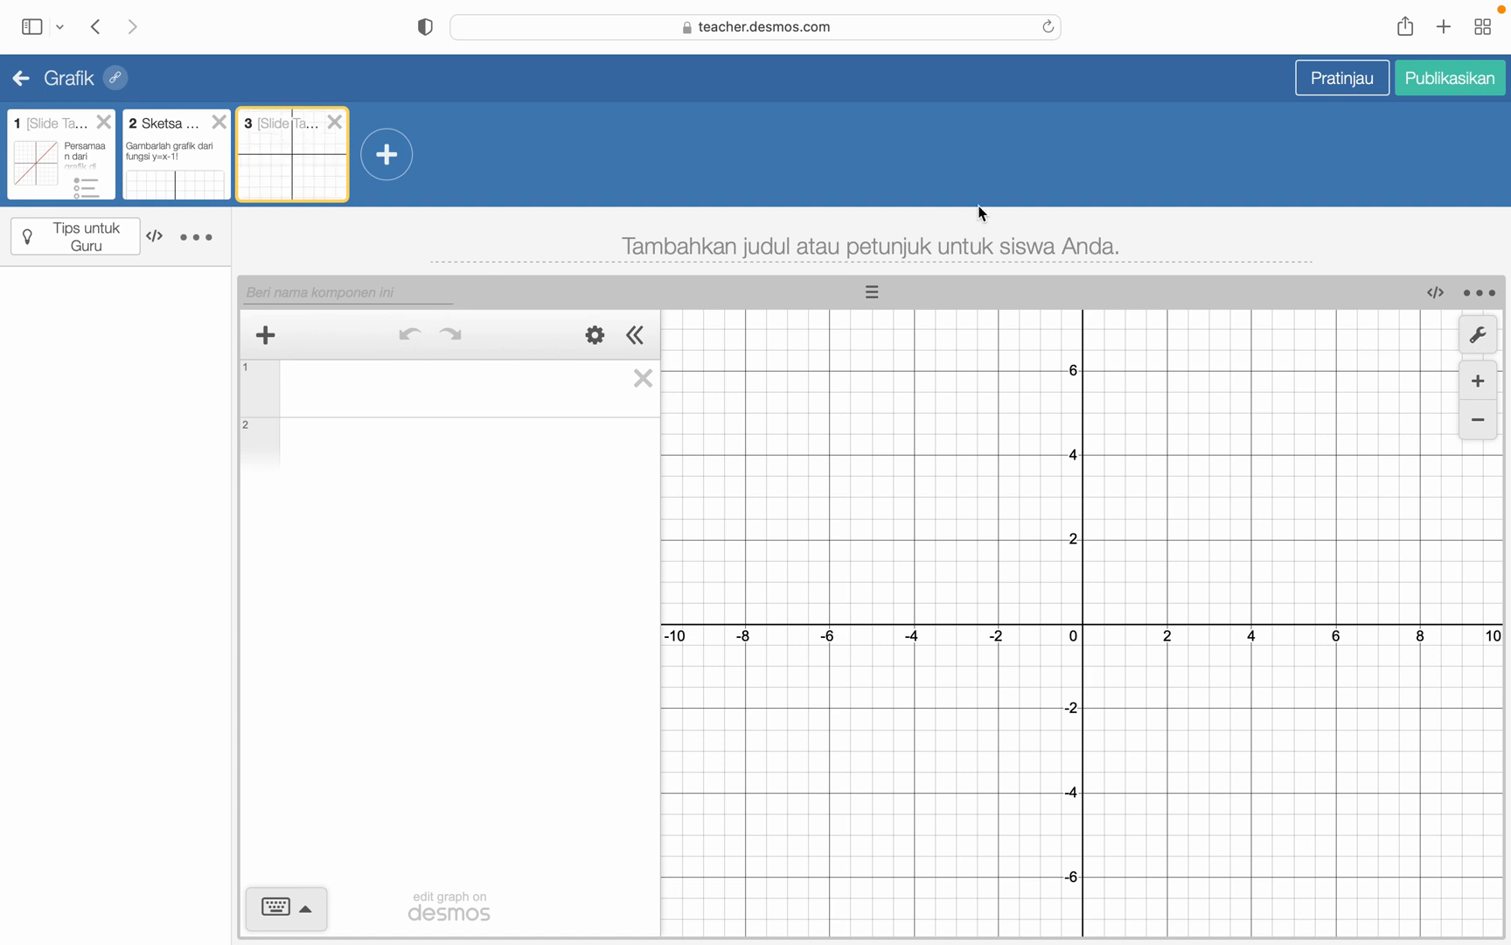
- Title the third slide "Selidiki apakah grafik fungsi yang telah digambarkan benar!"
click(892, 250)
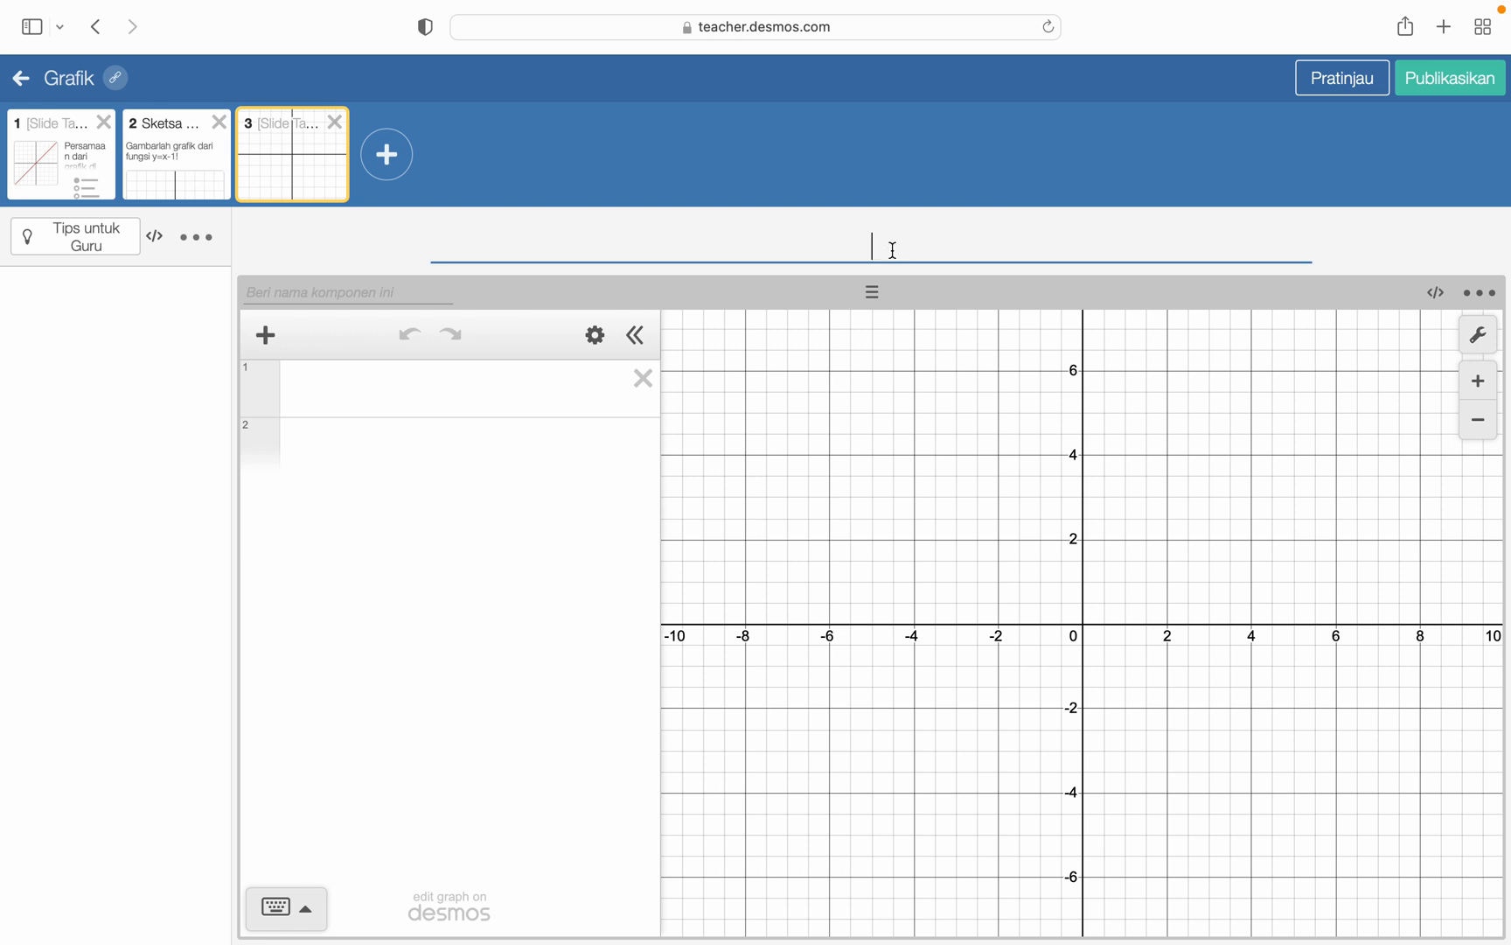
text(Selidi)
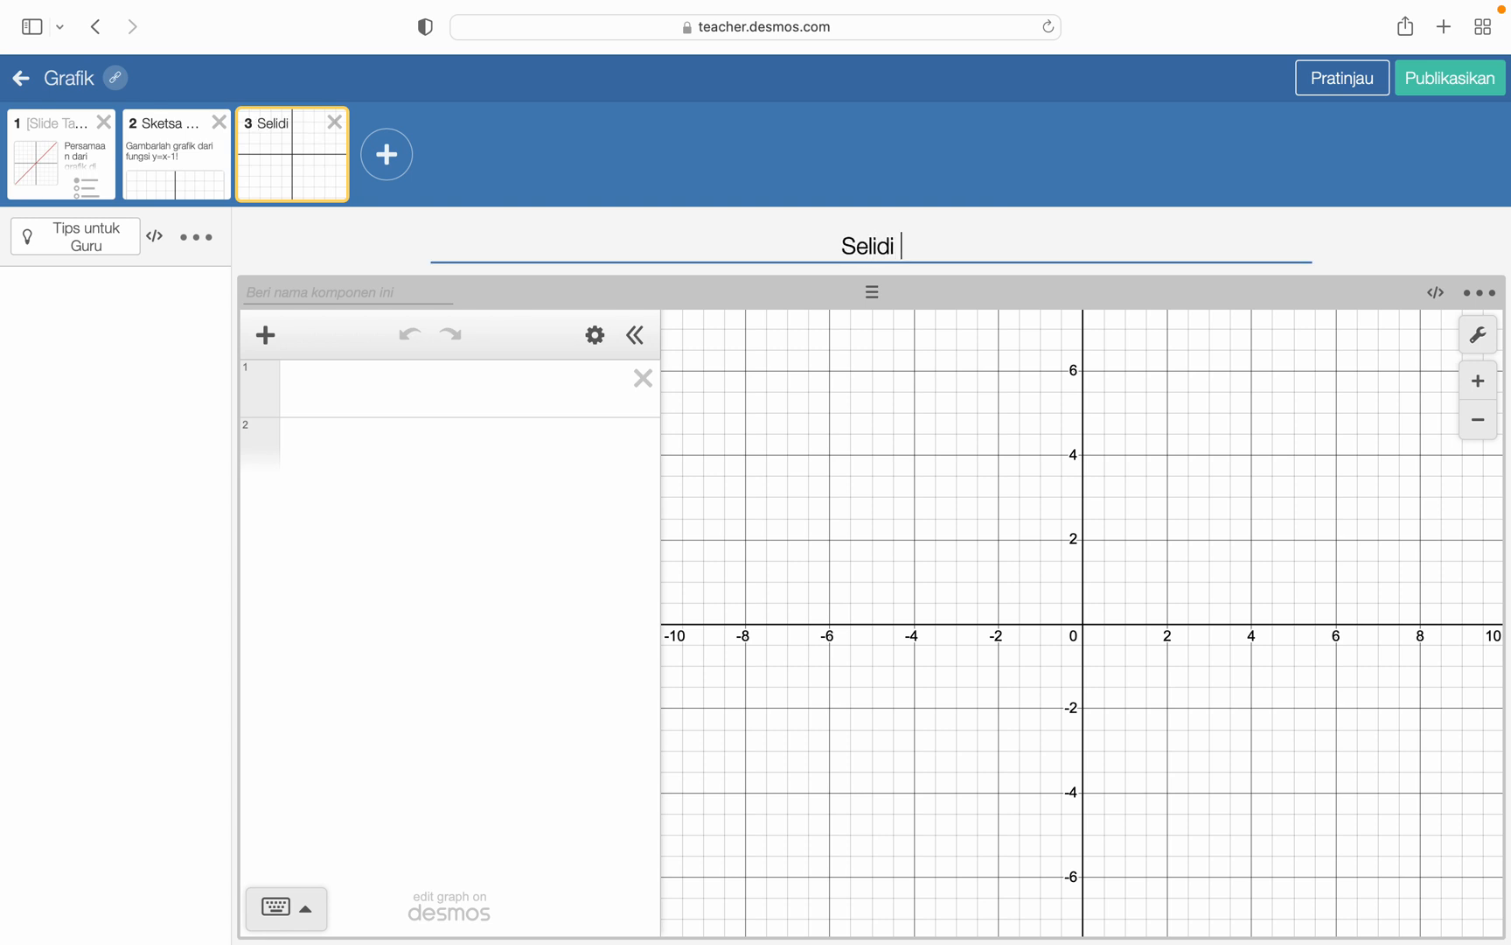
text(ki apakah per)
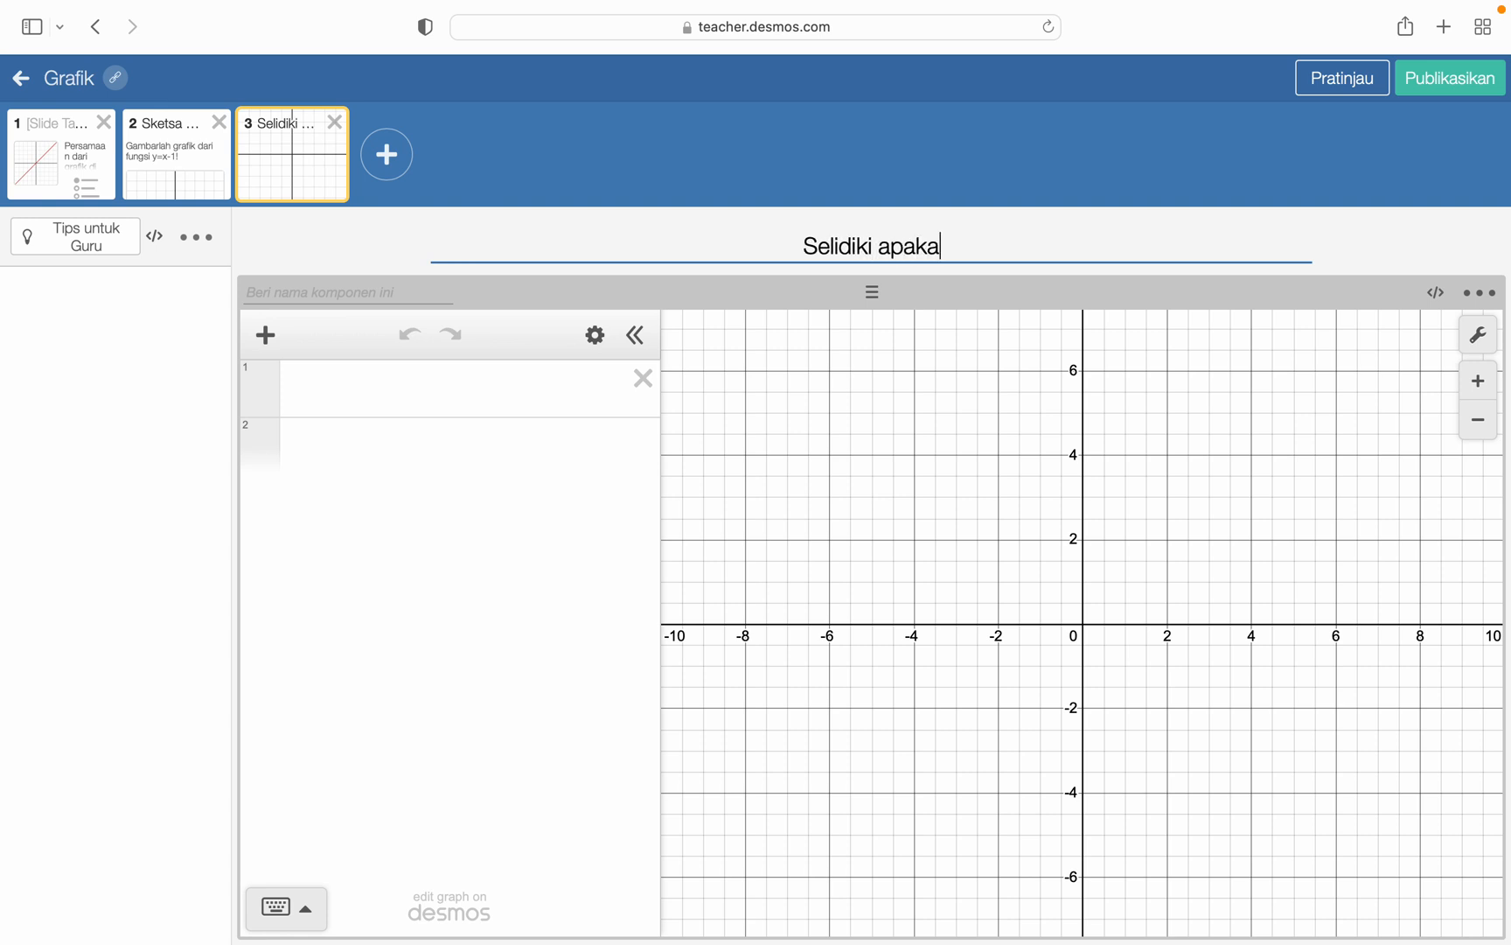
key(BackSpace)
key(BackSpace)
key(BackSpace)
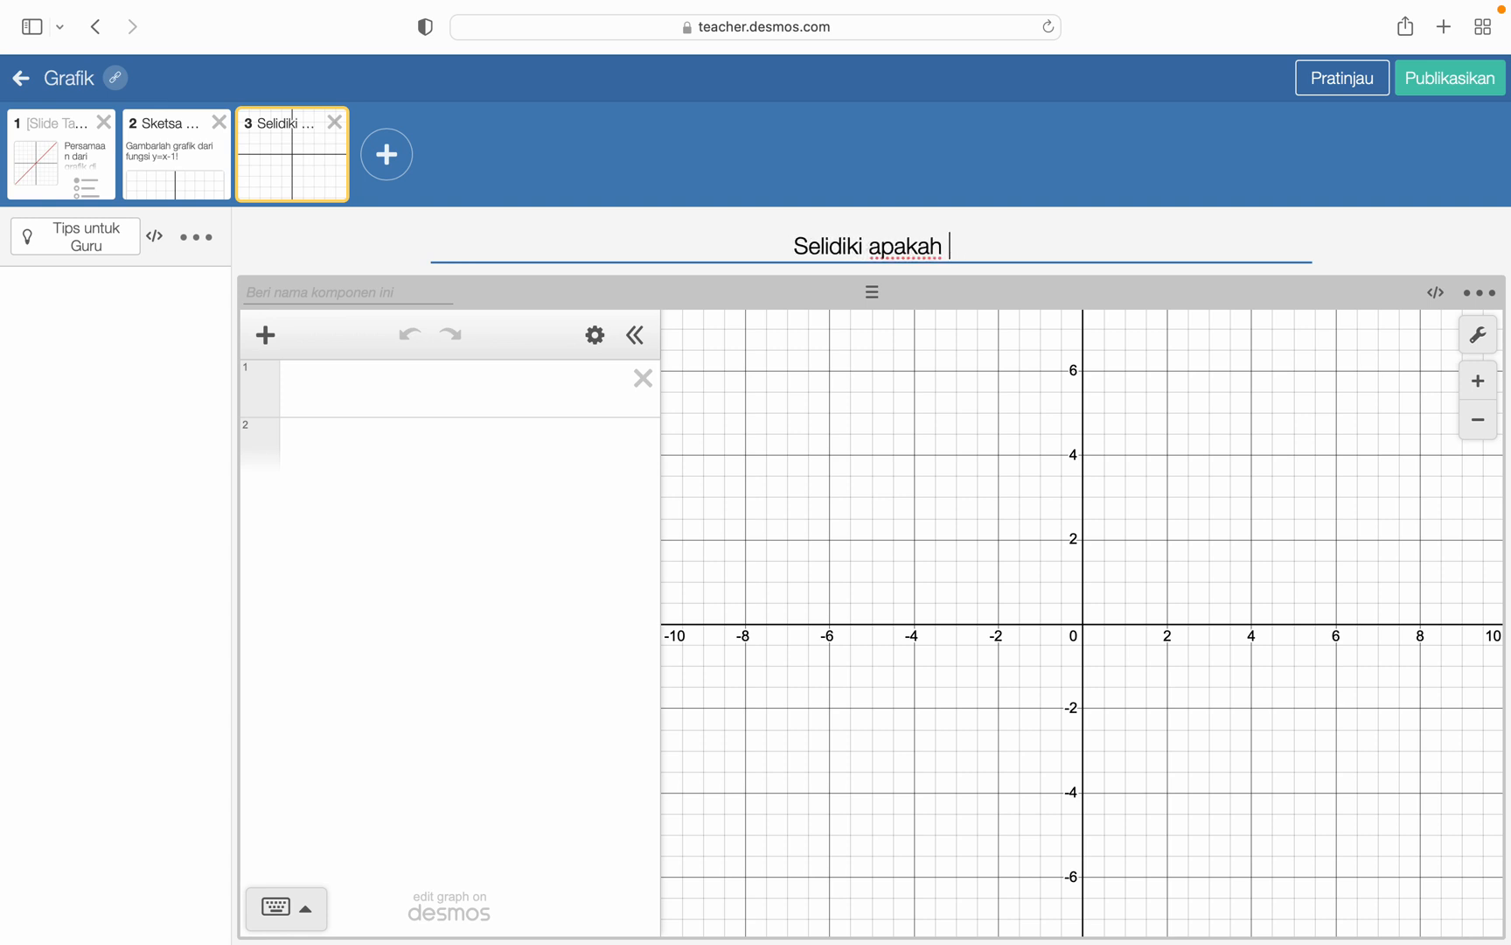
text(grafik )
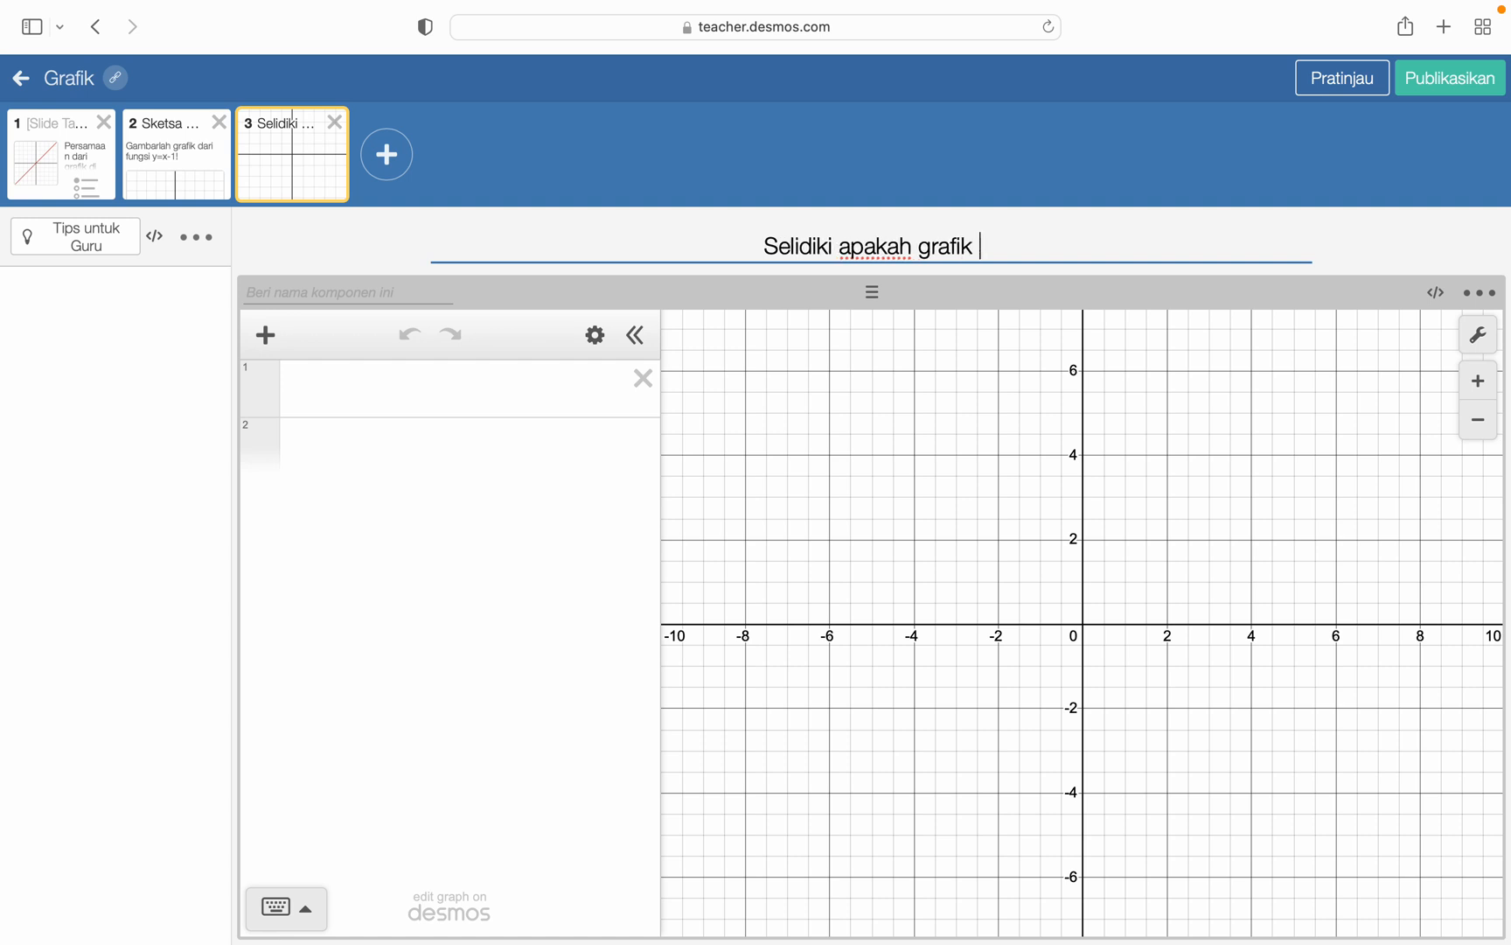
text(fungsi )
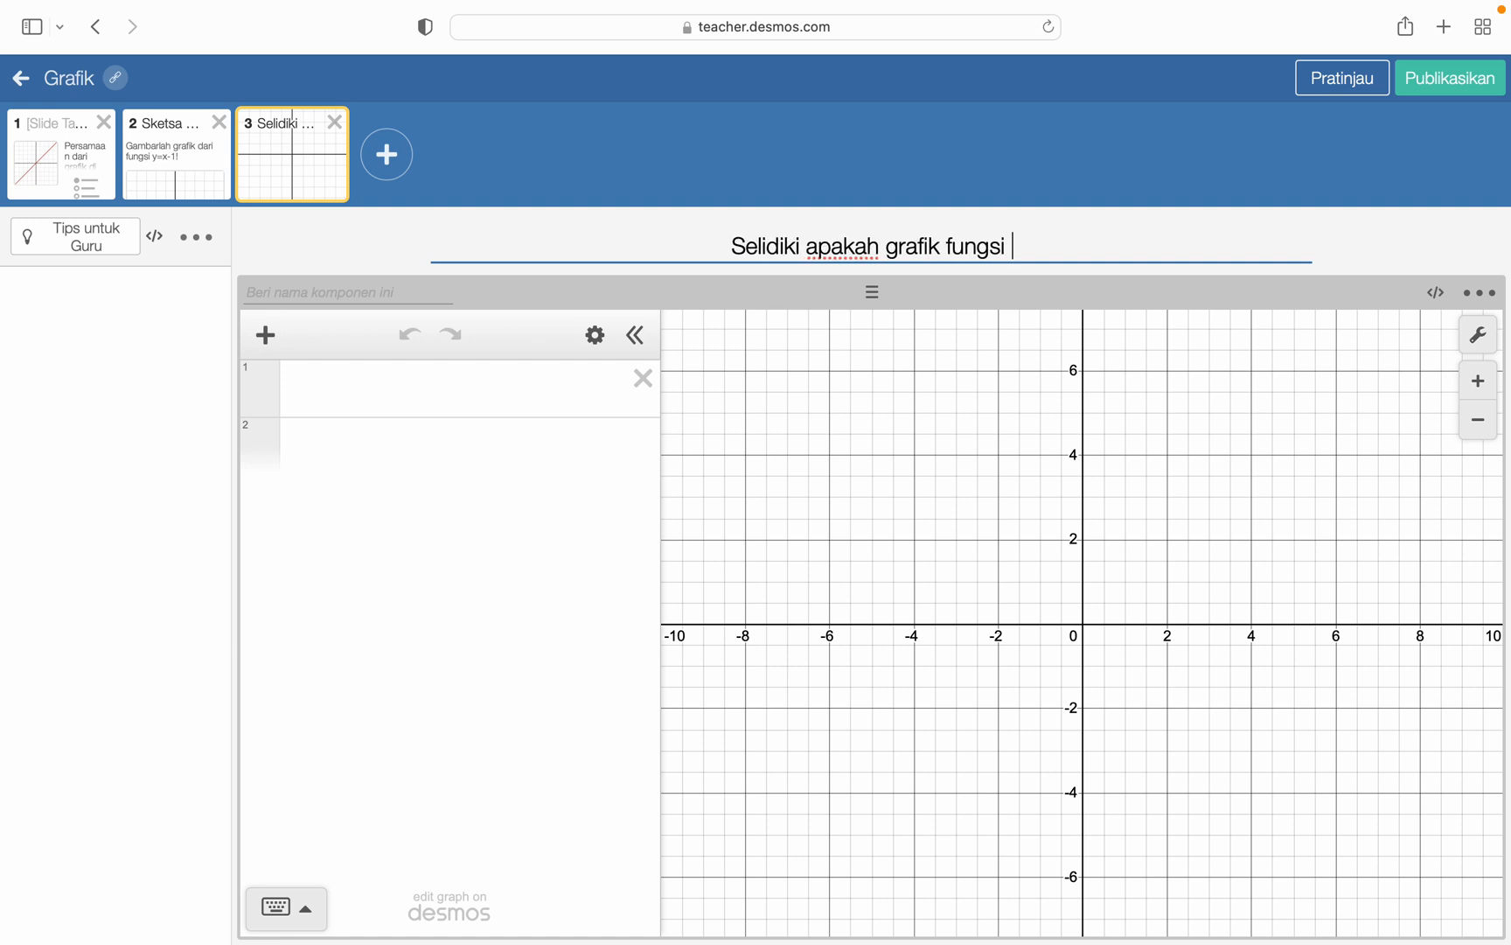
text(yang telah)
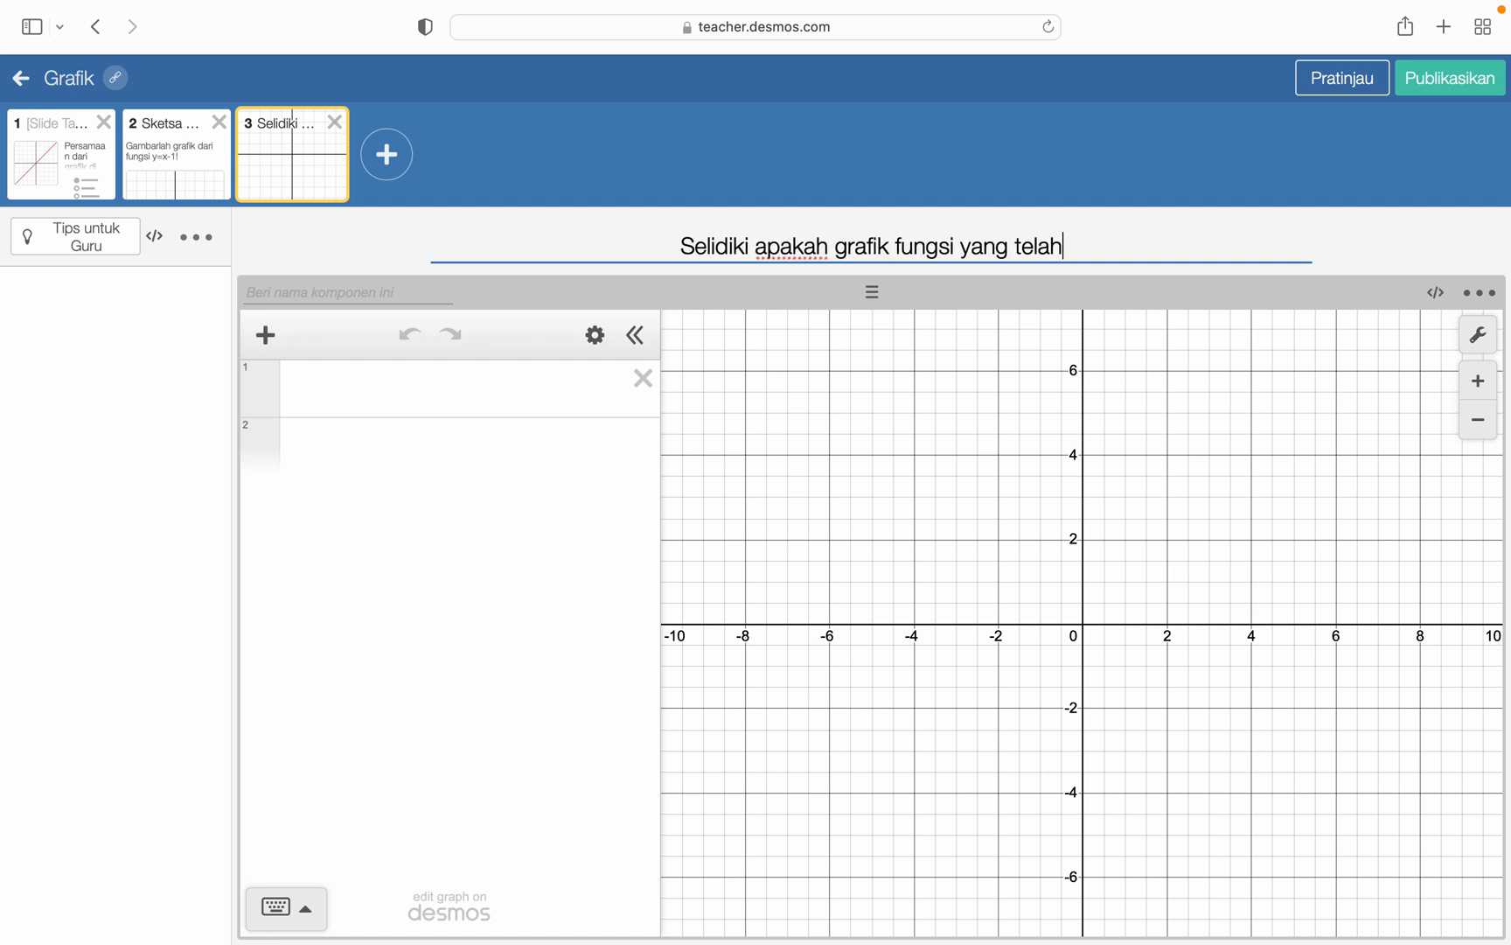
text( digamba)
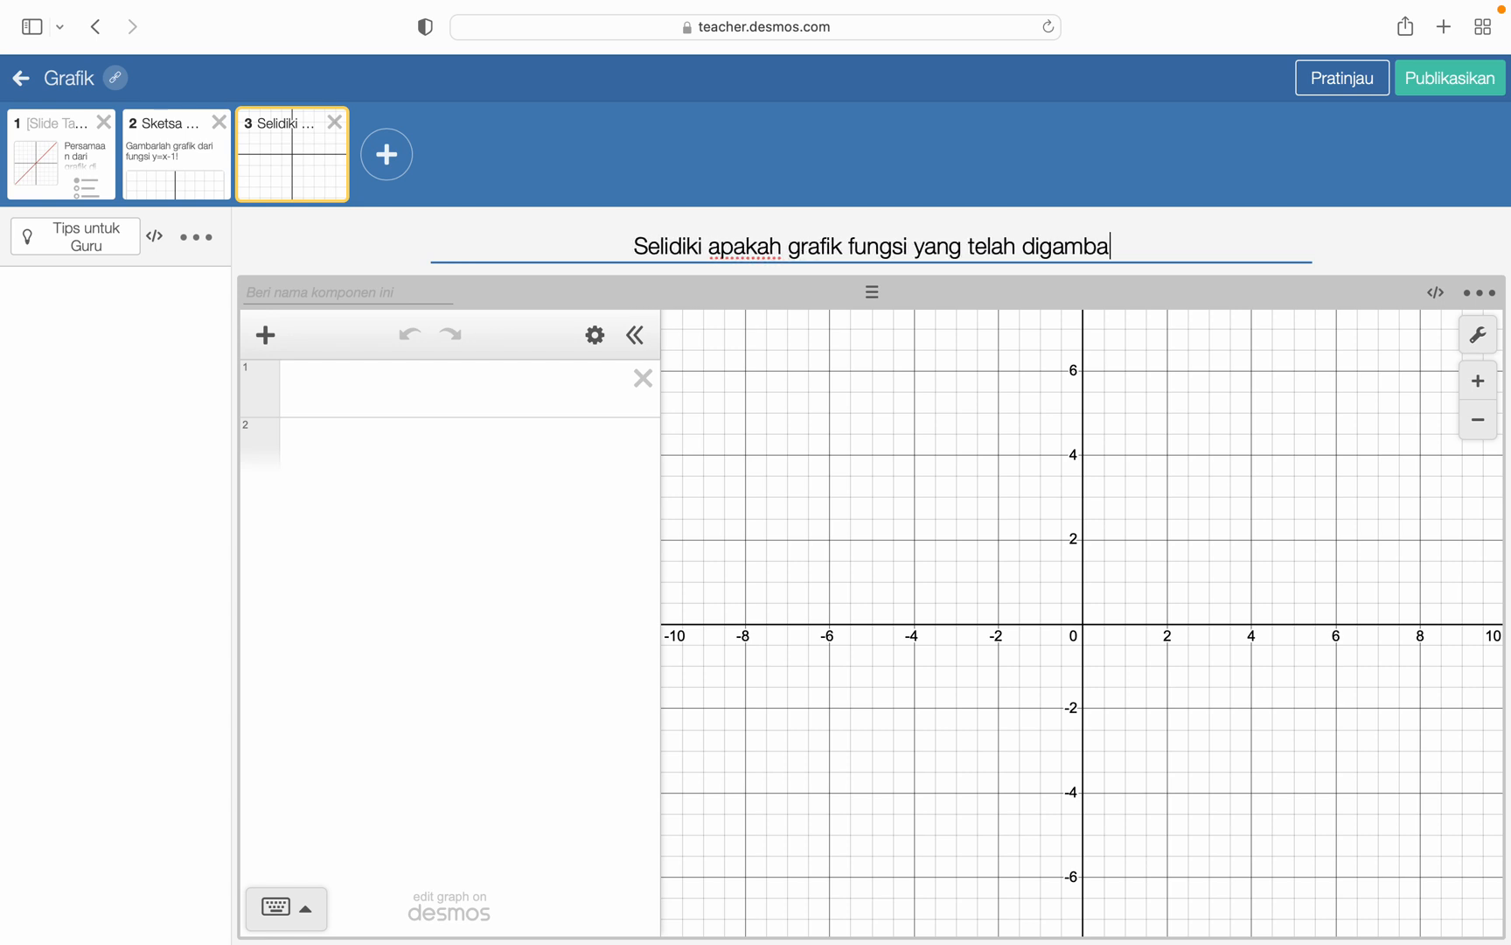
text(rkan benar)
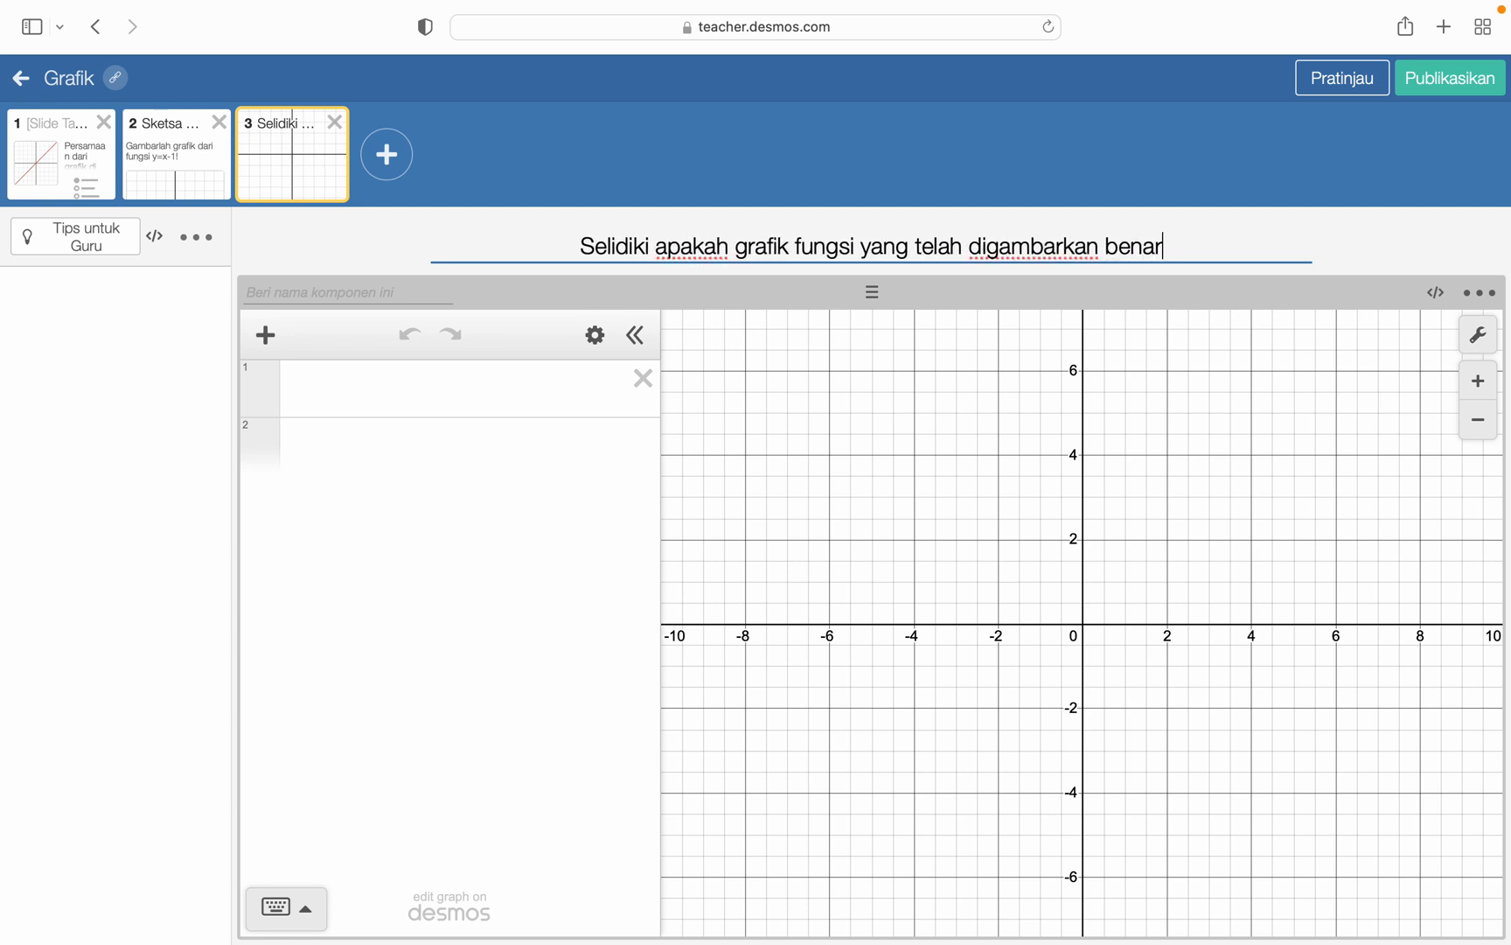
text(!)
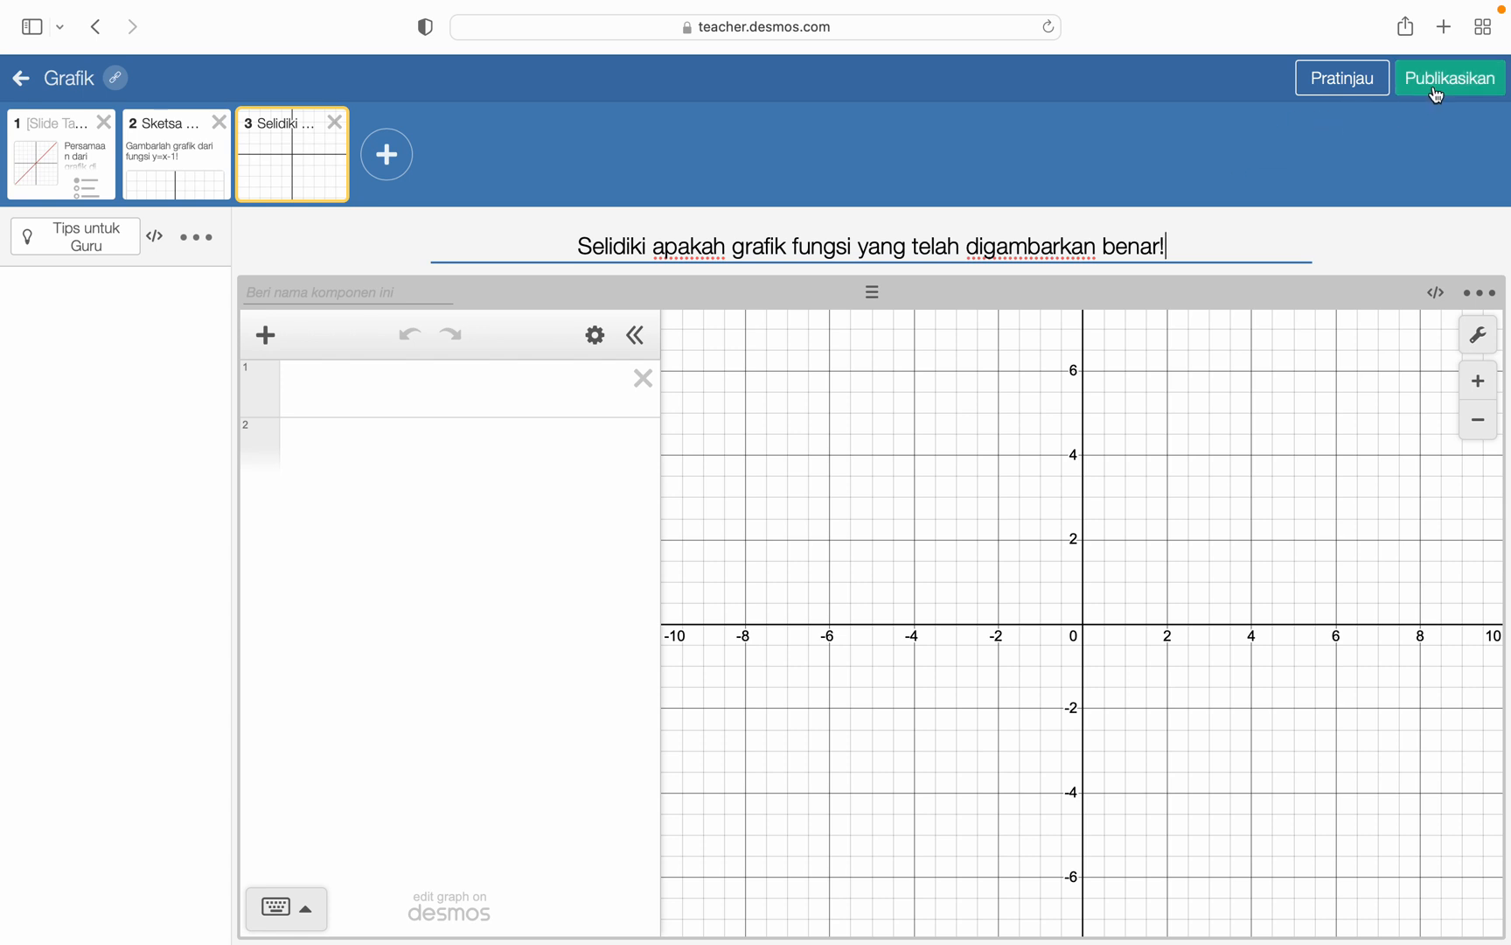
- Preview the activity as a student, switching back and forth between the sketch slide and the calculator slide
click(1361, 87)
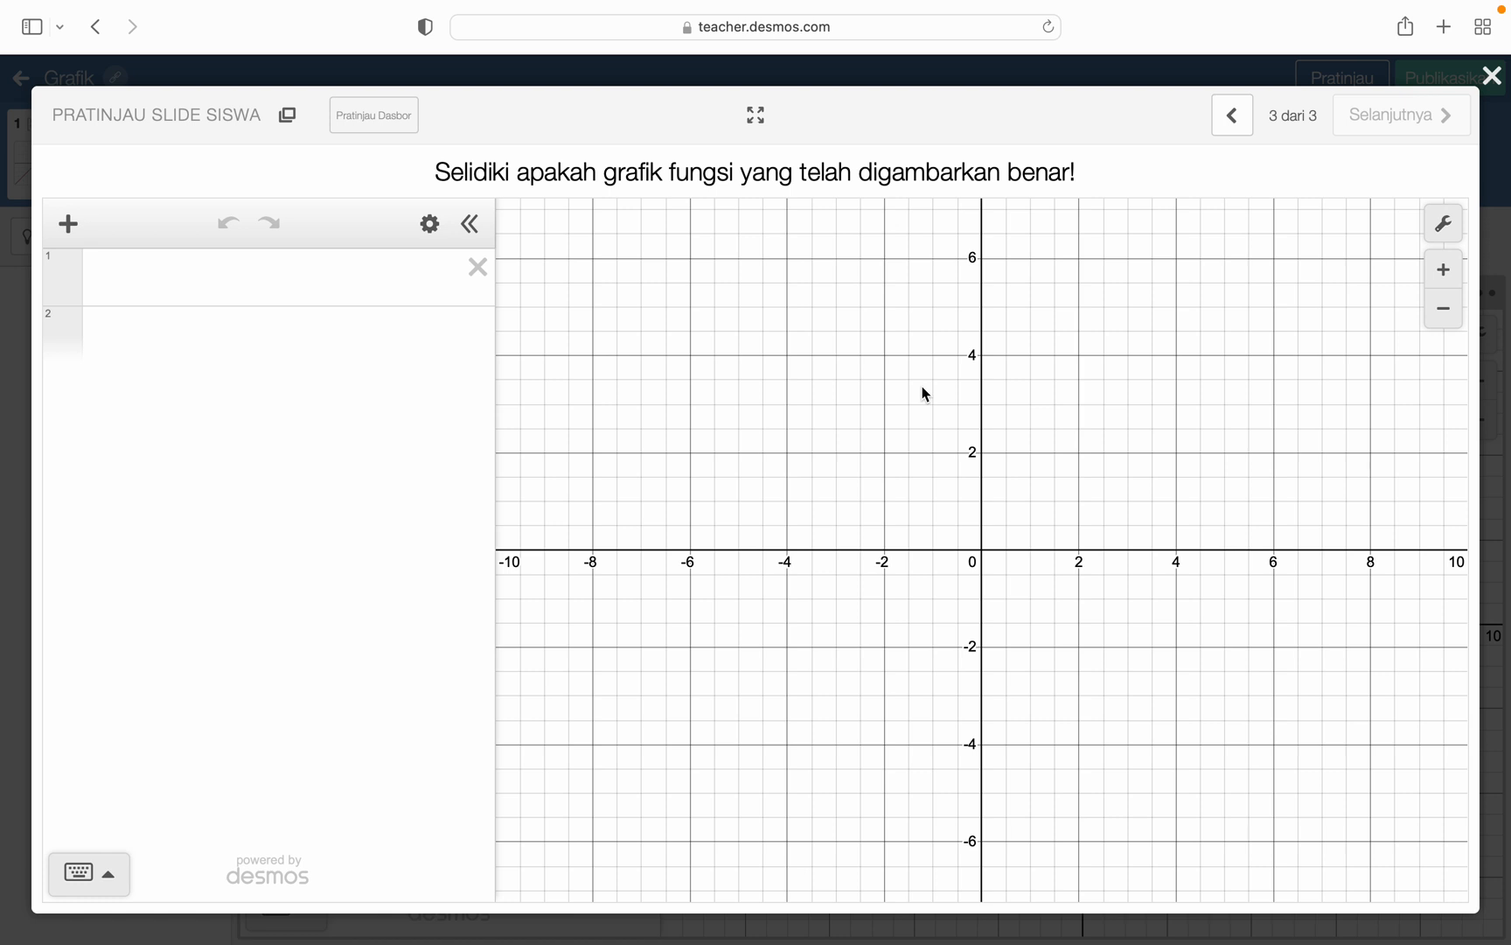
click(1236, 123)
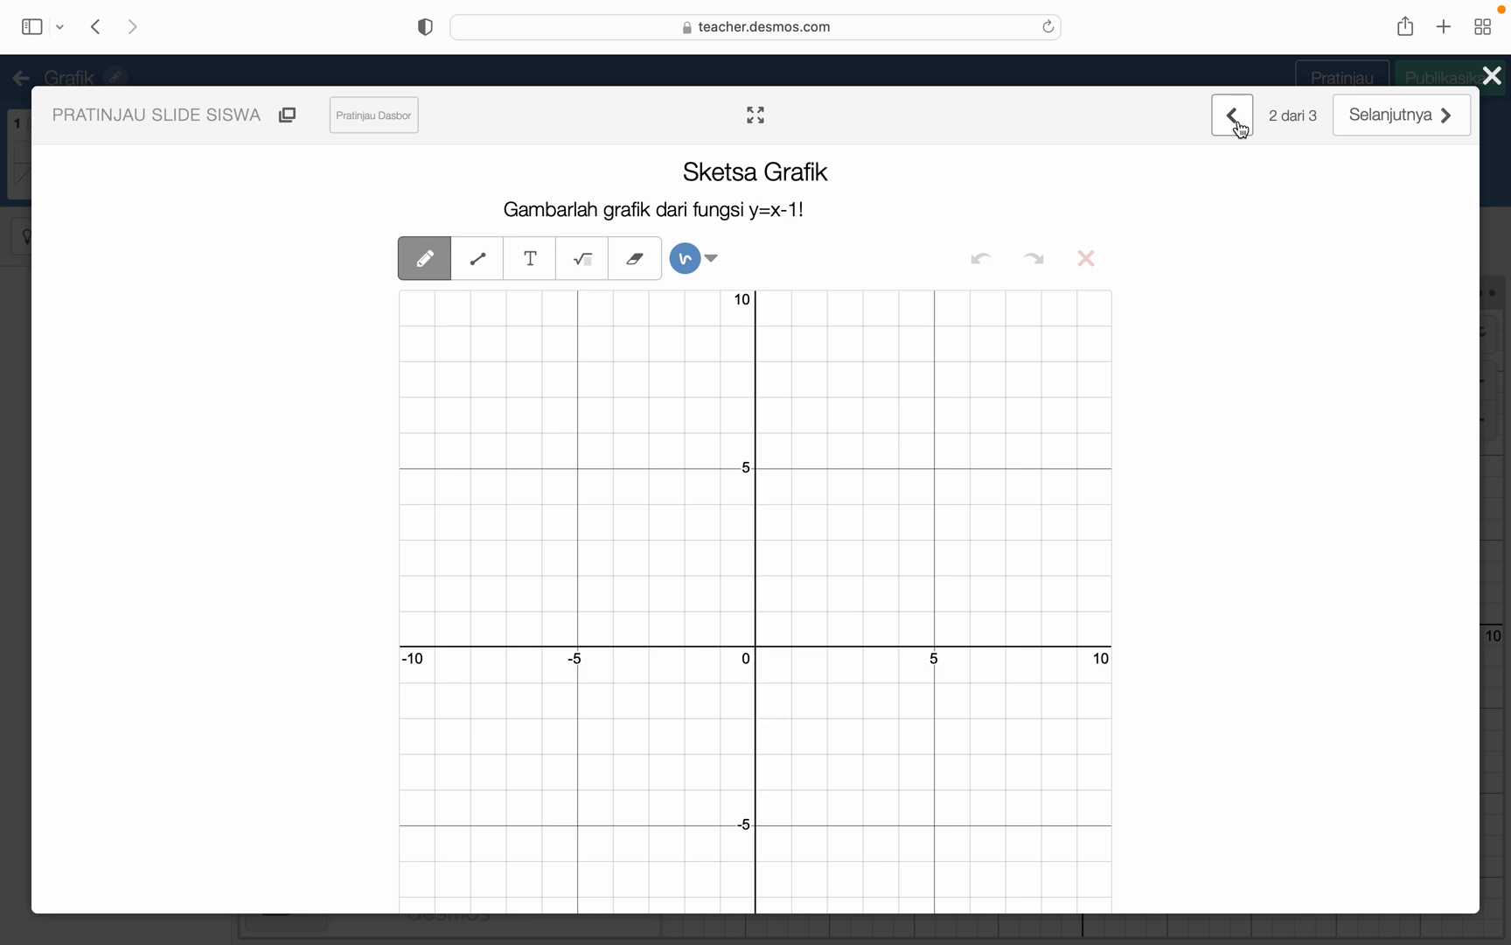
click(1443, 119)
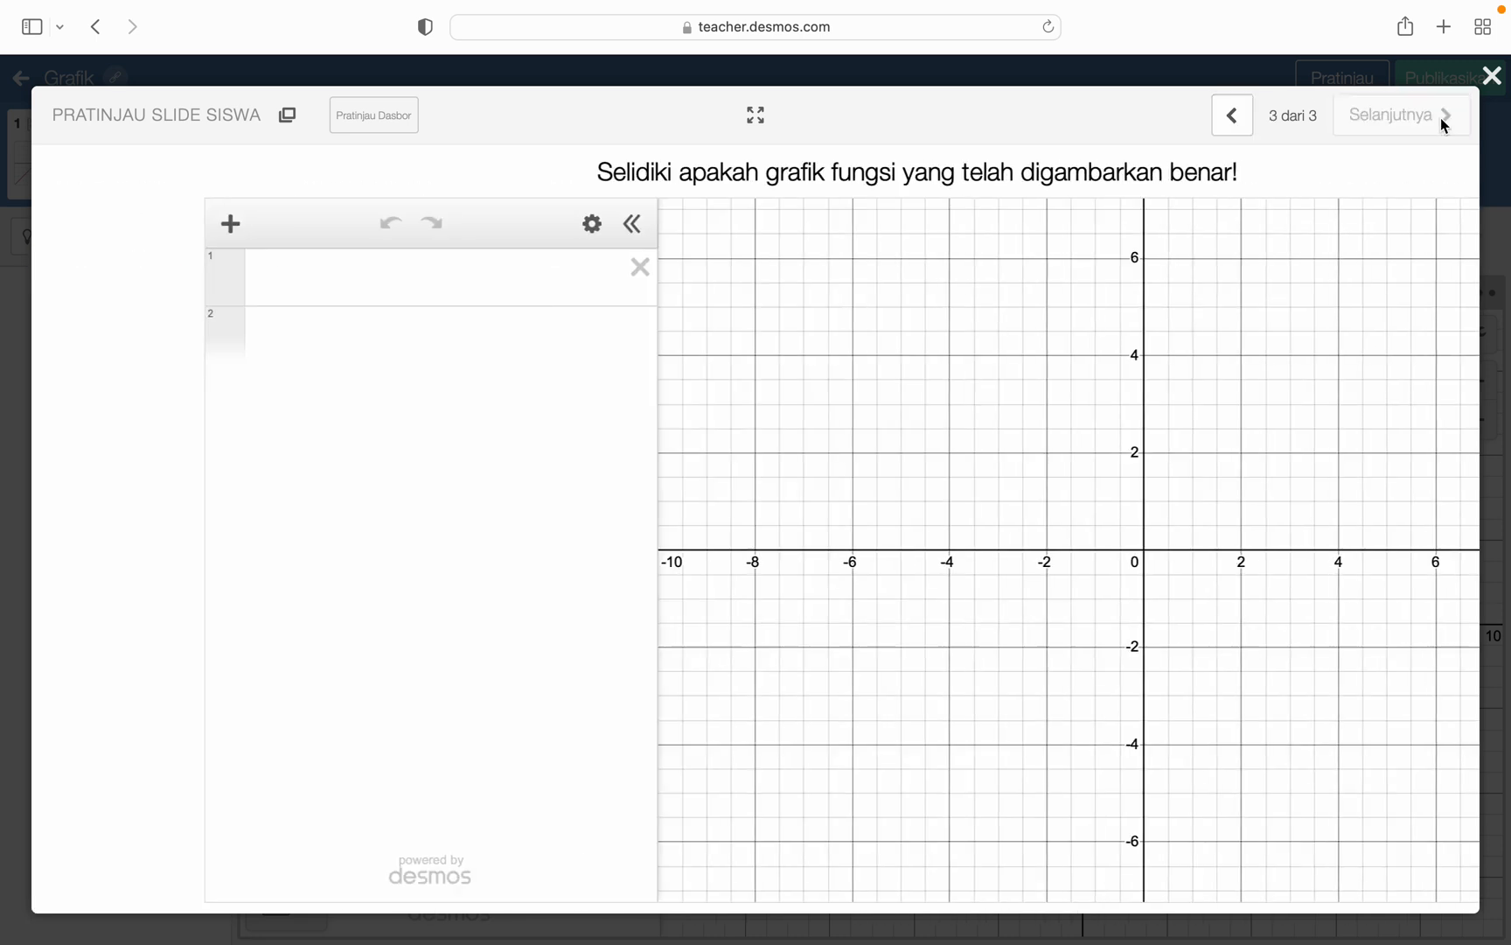
click(1236, 122)
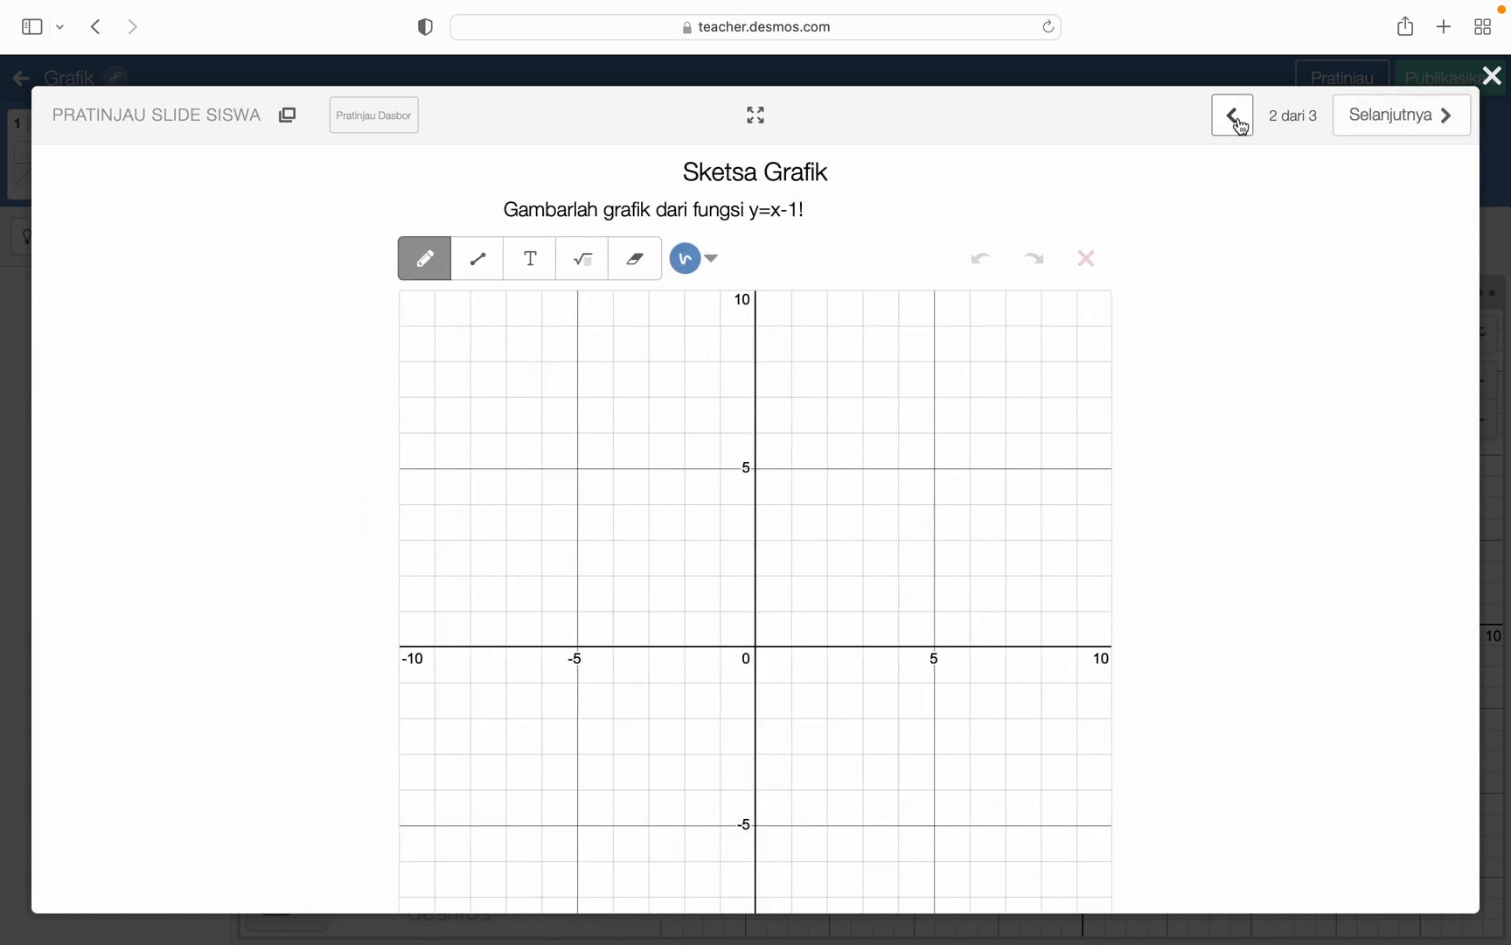
click(1368, 123)
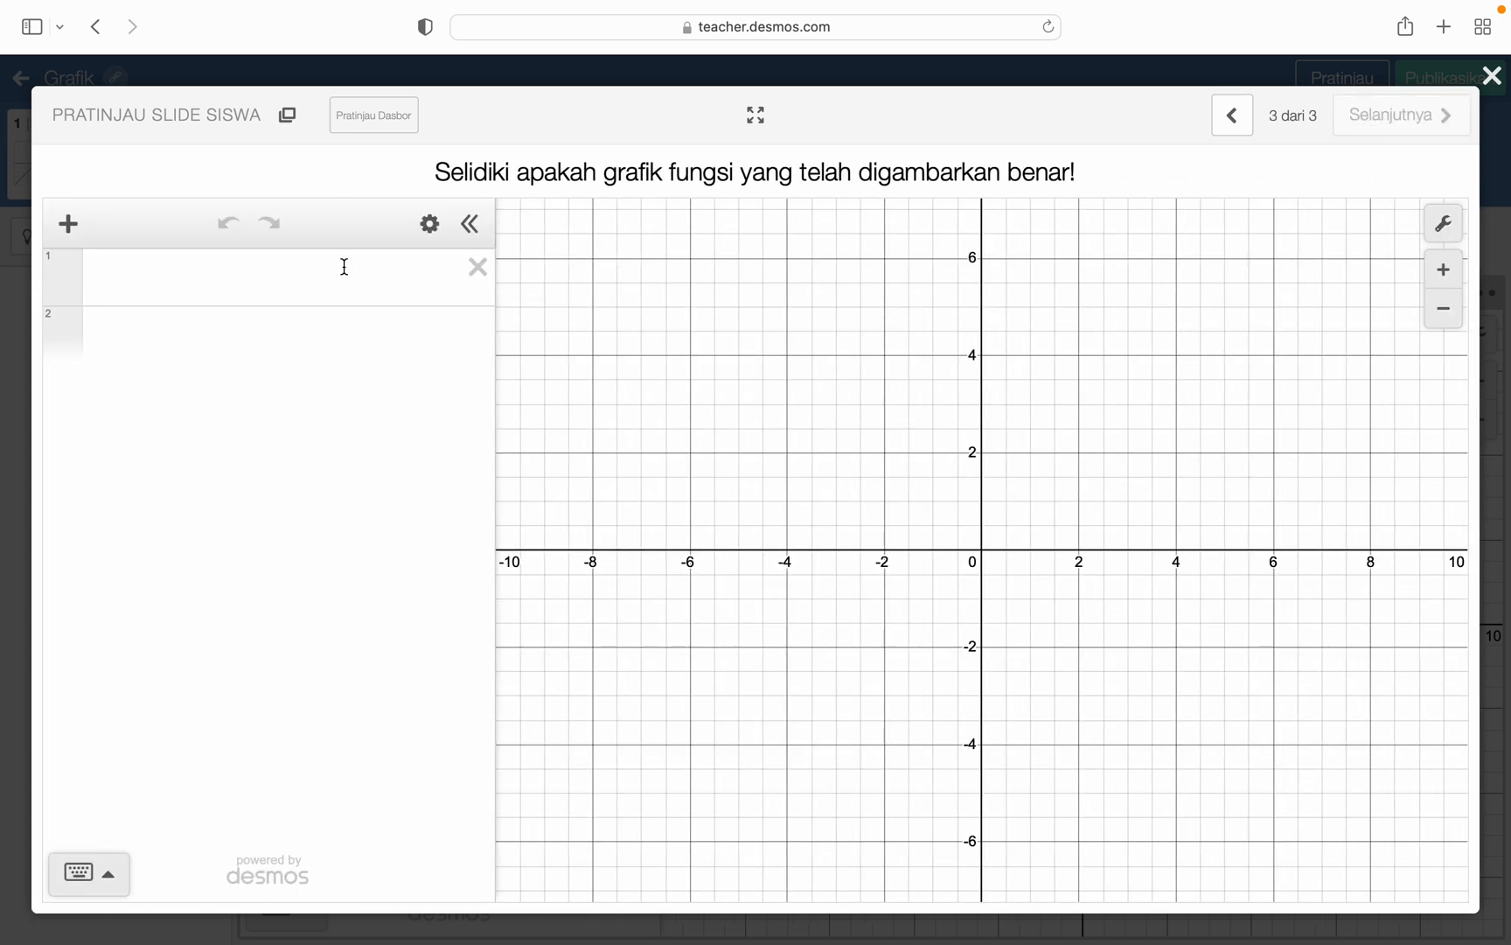
- Test the previewed calculator by graphing y=x-1, clear the expression, and close the preview
click(345, 266)
text(y)
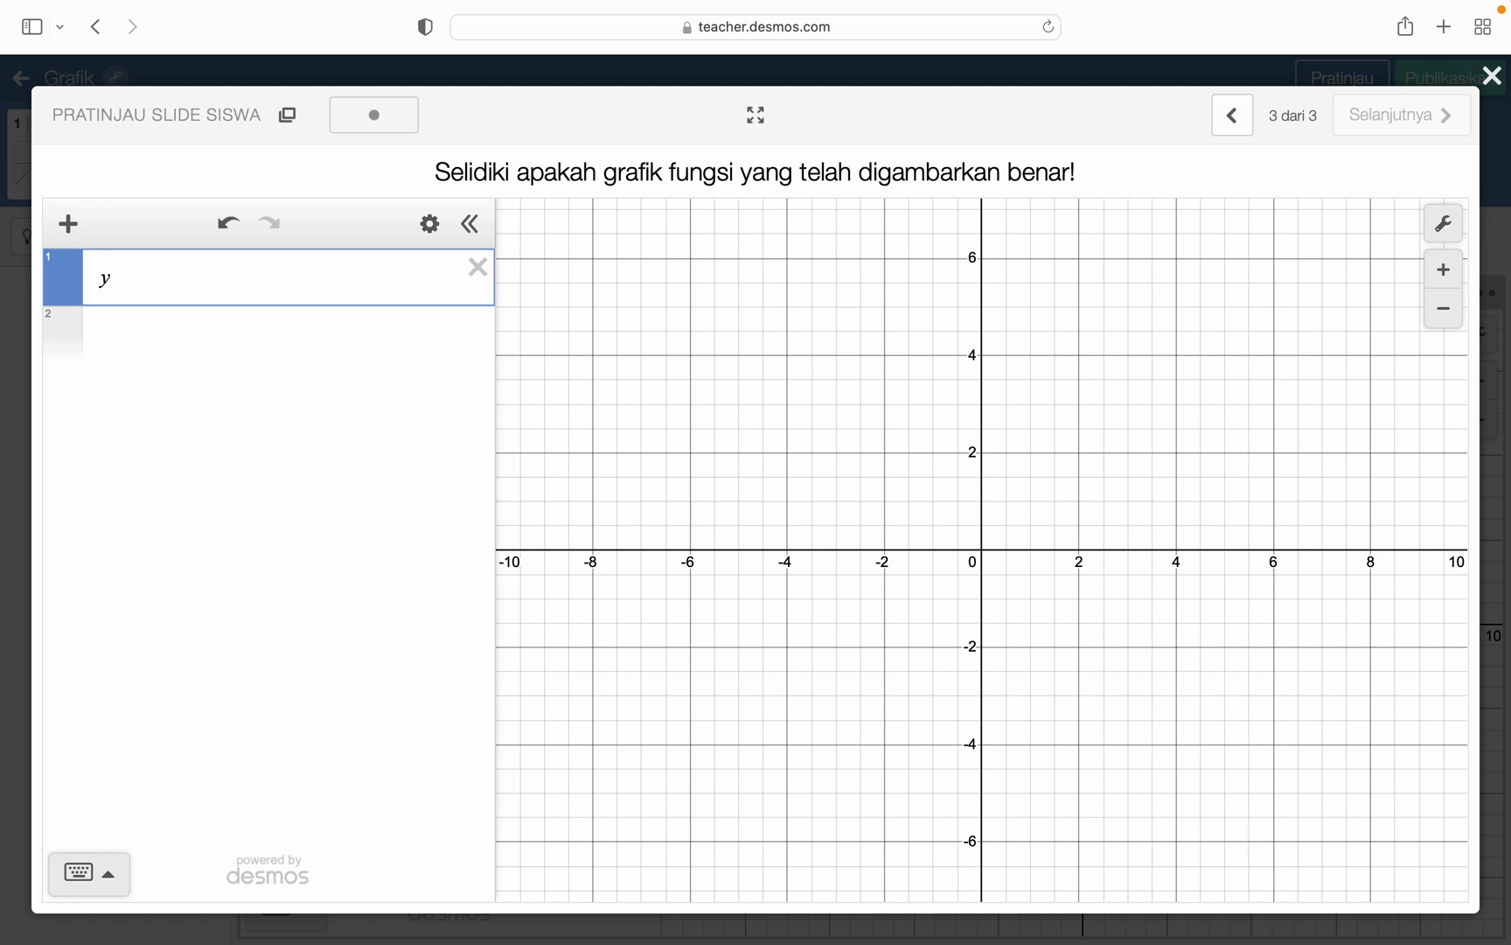
text(=x-1)
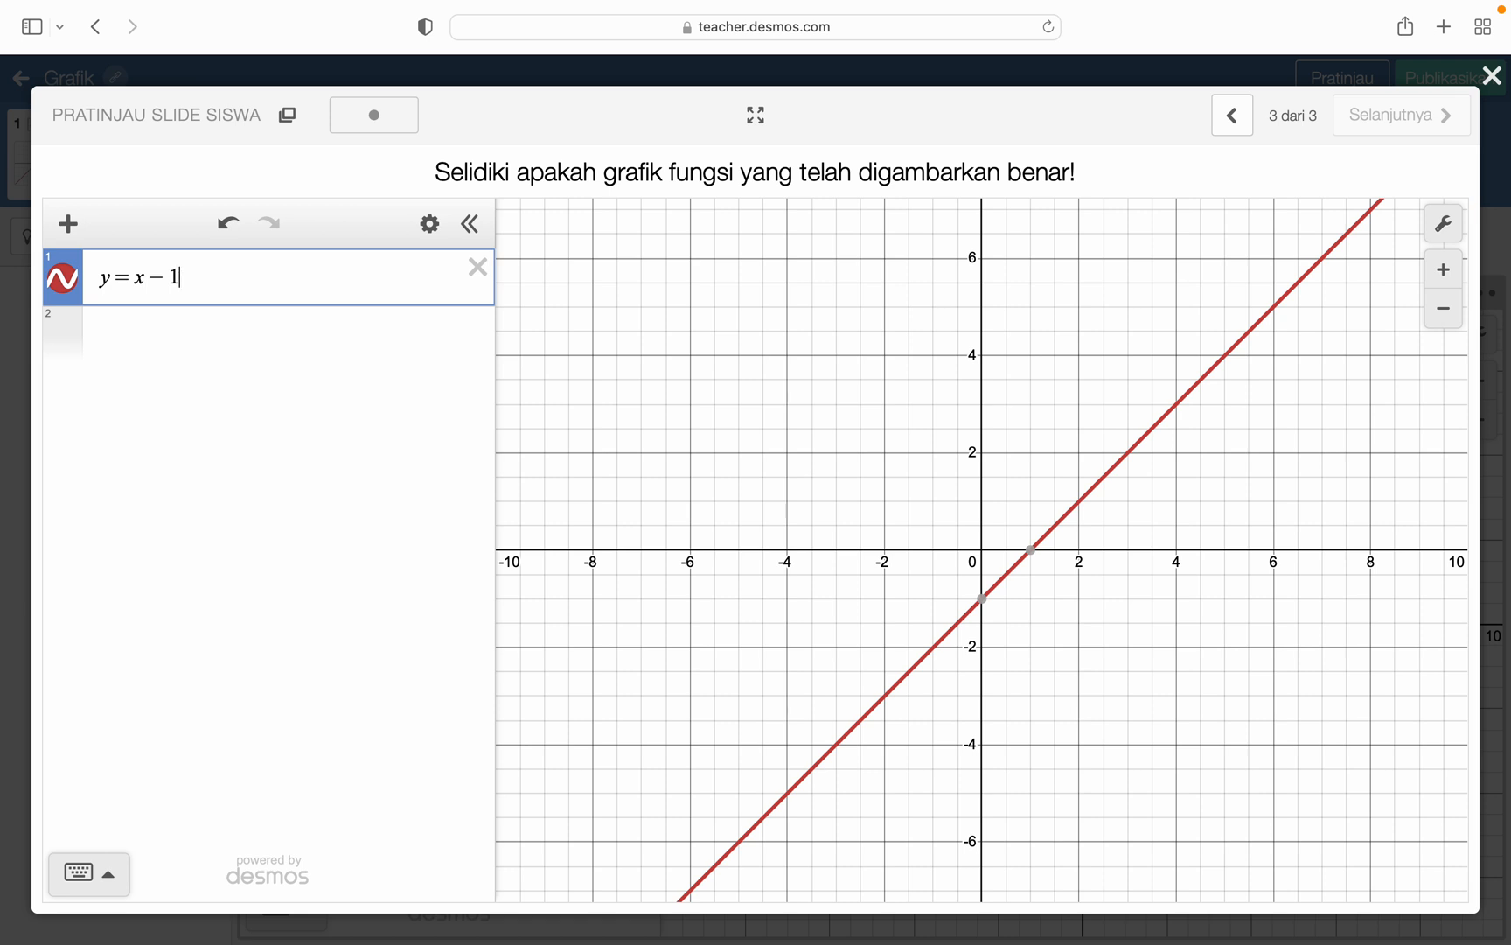
key(BackSpace)
key(BackSpace)
key(BackSpace)
key(BackSpace)
key(BackSpace)
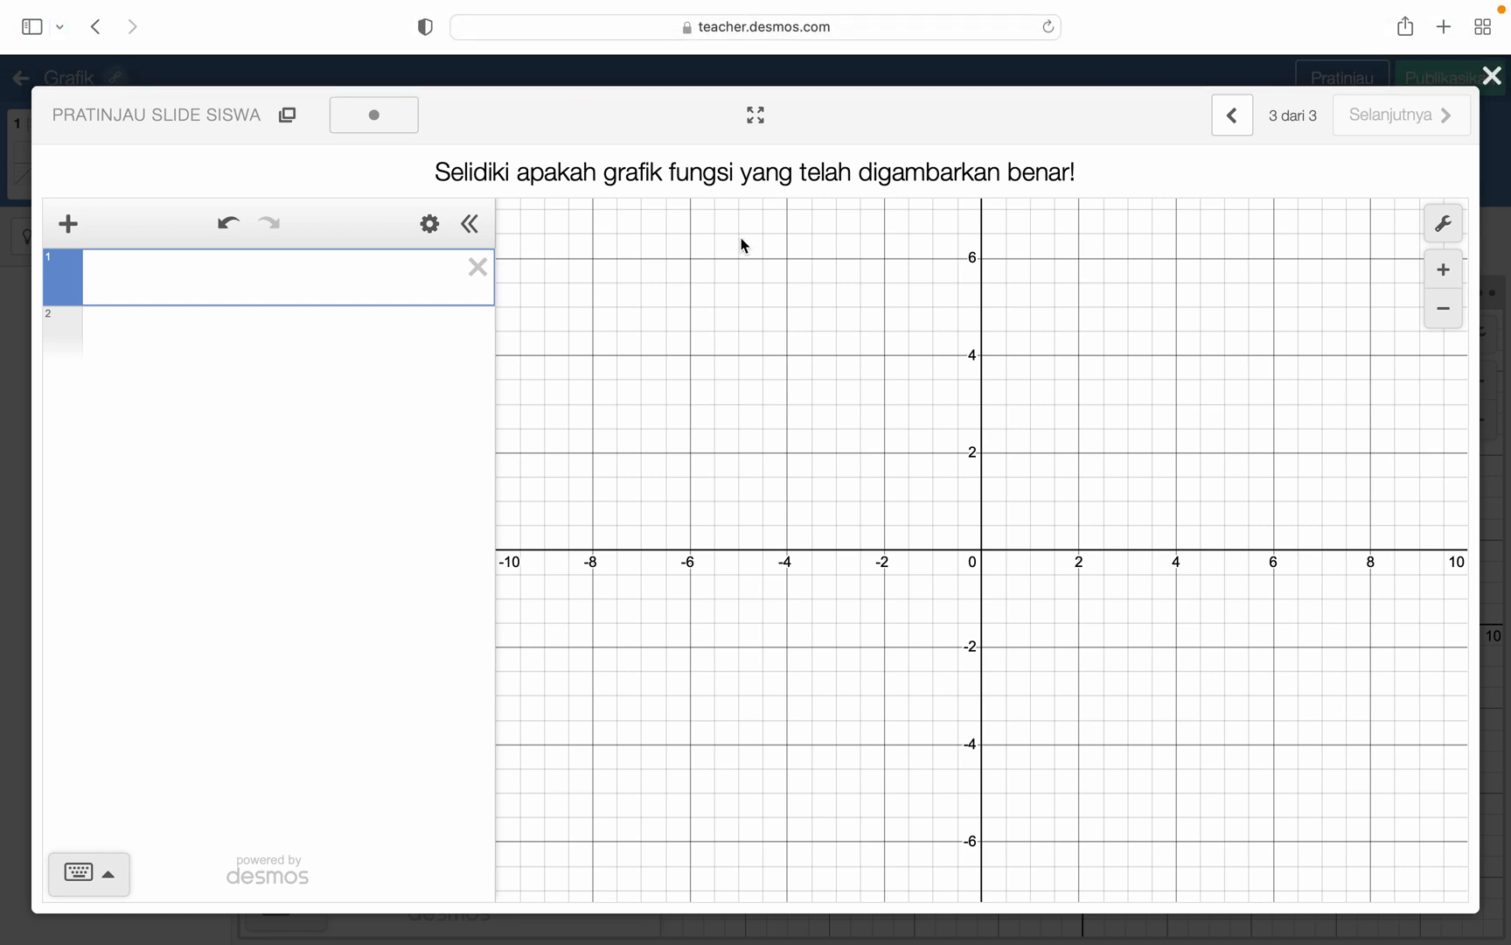
click(1494, 81)
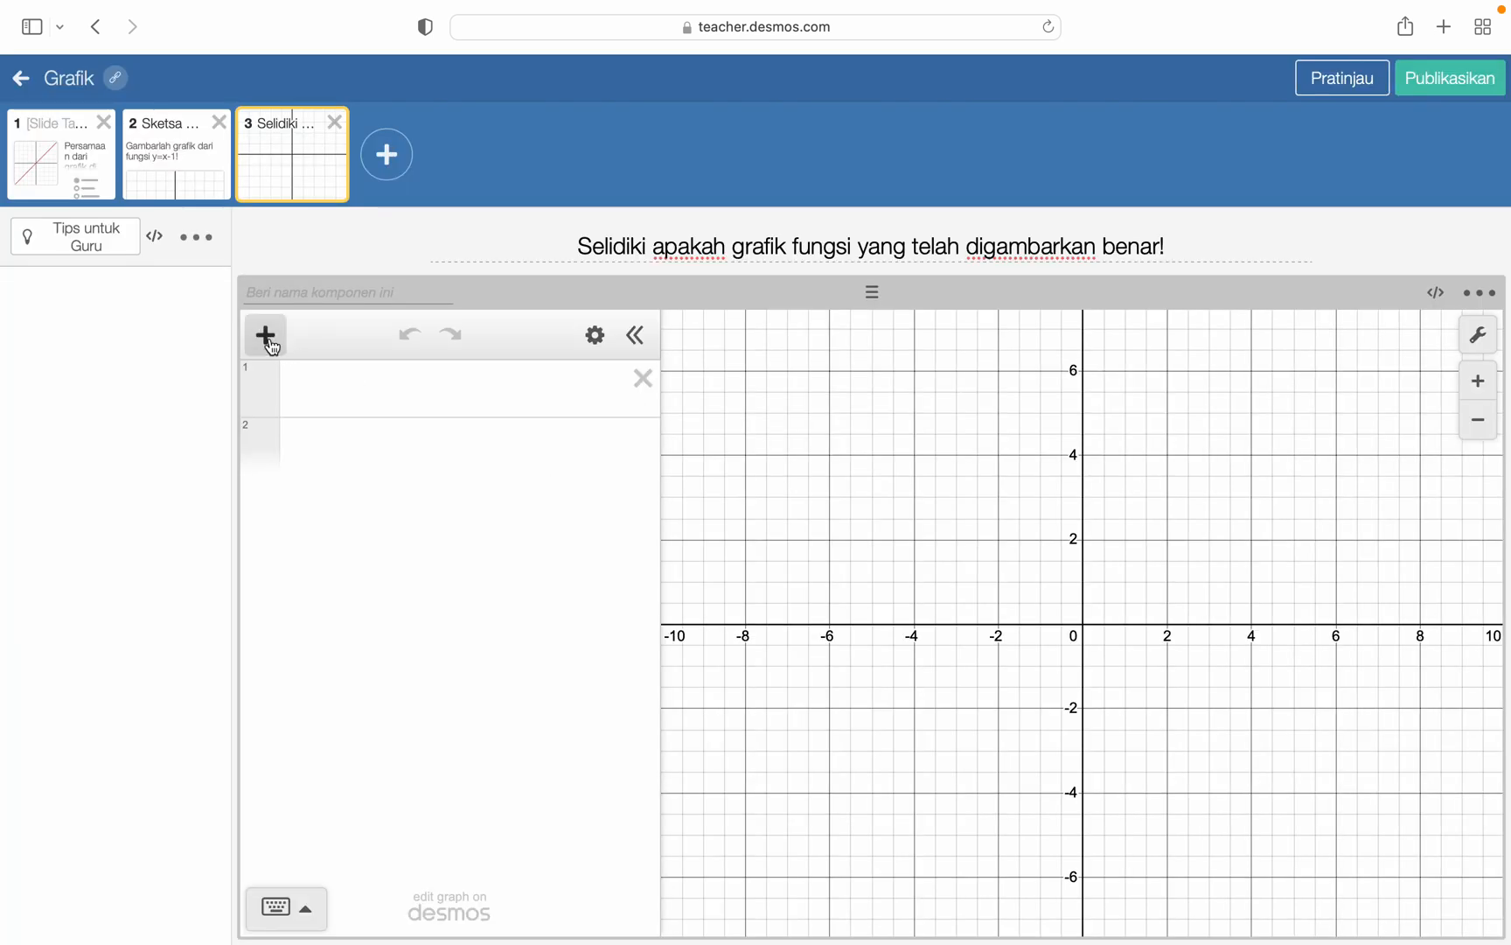
- Enter the expression y=ax^2+bx+c in the first row of the third slide's calculator
click(266, 336)
click(294, 401)
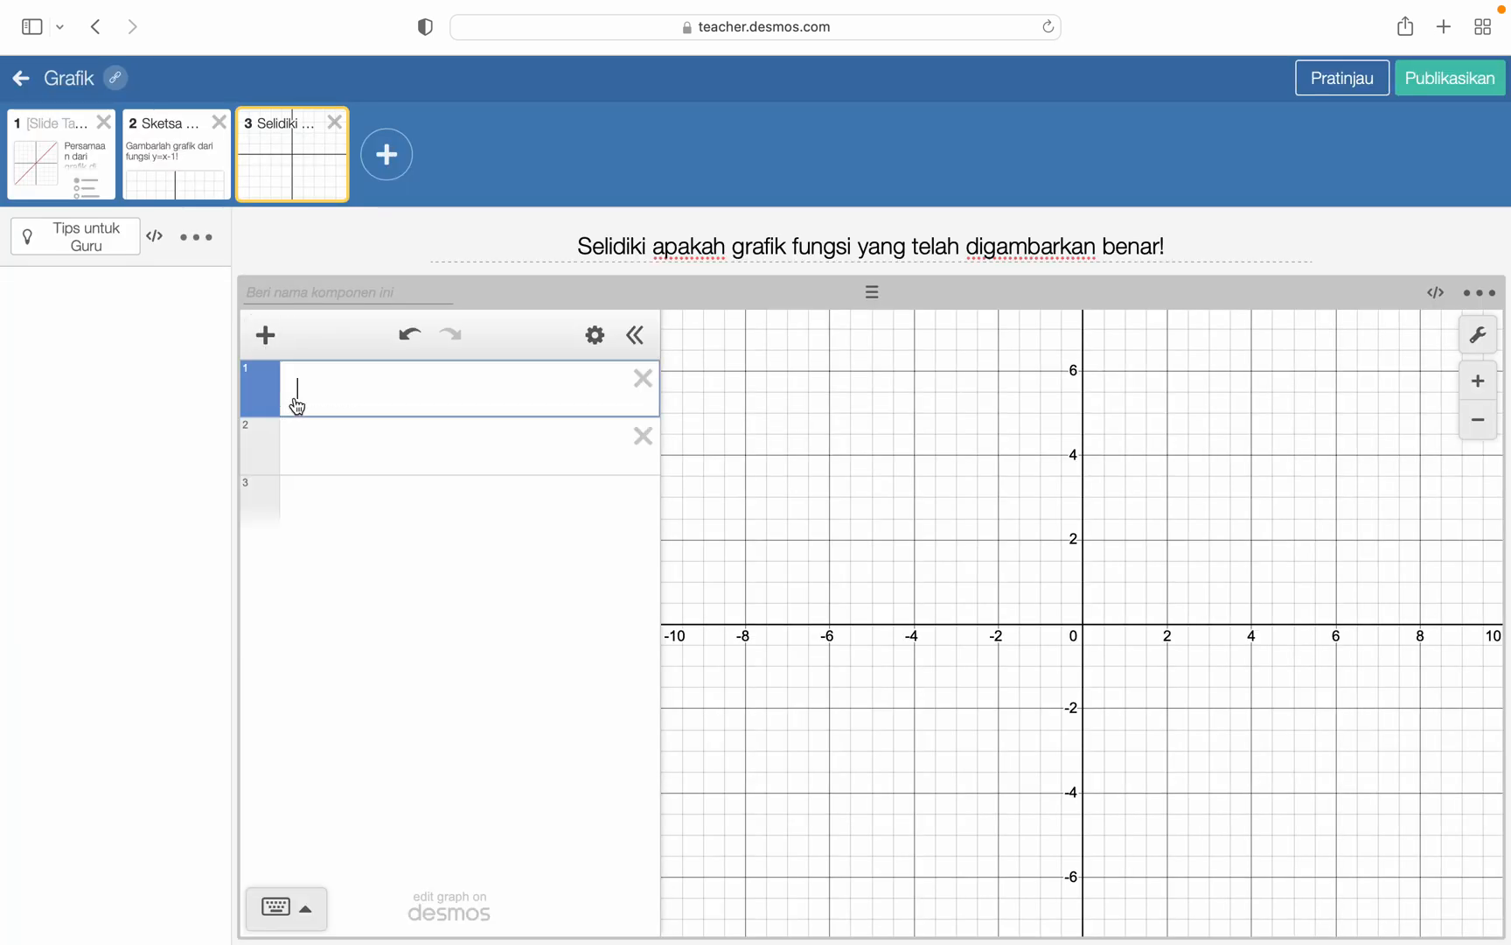
text(B)
key(BackSpace)
text(y=ax)
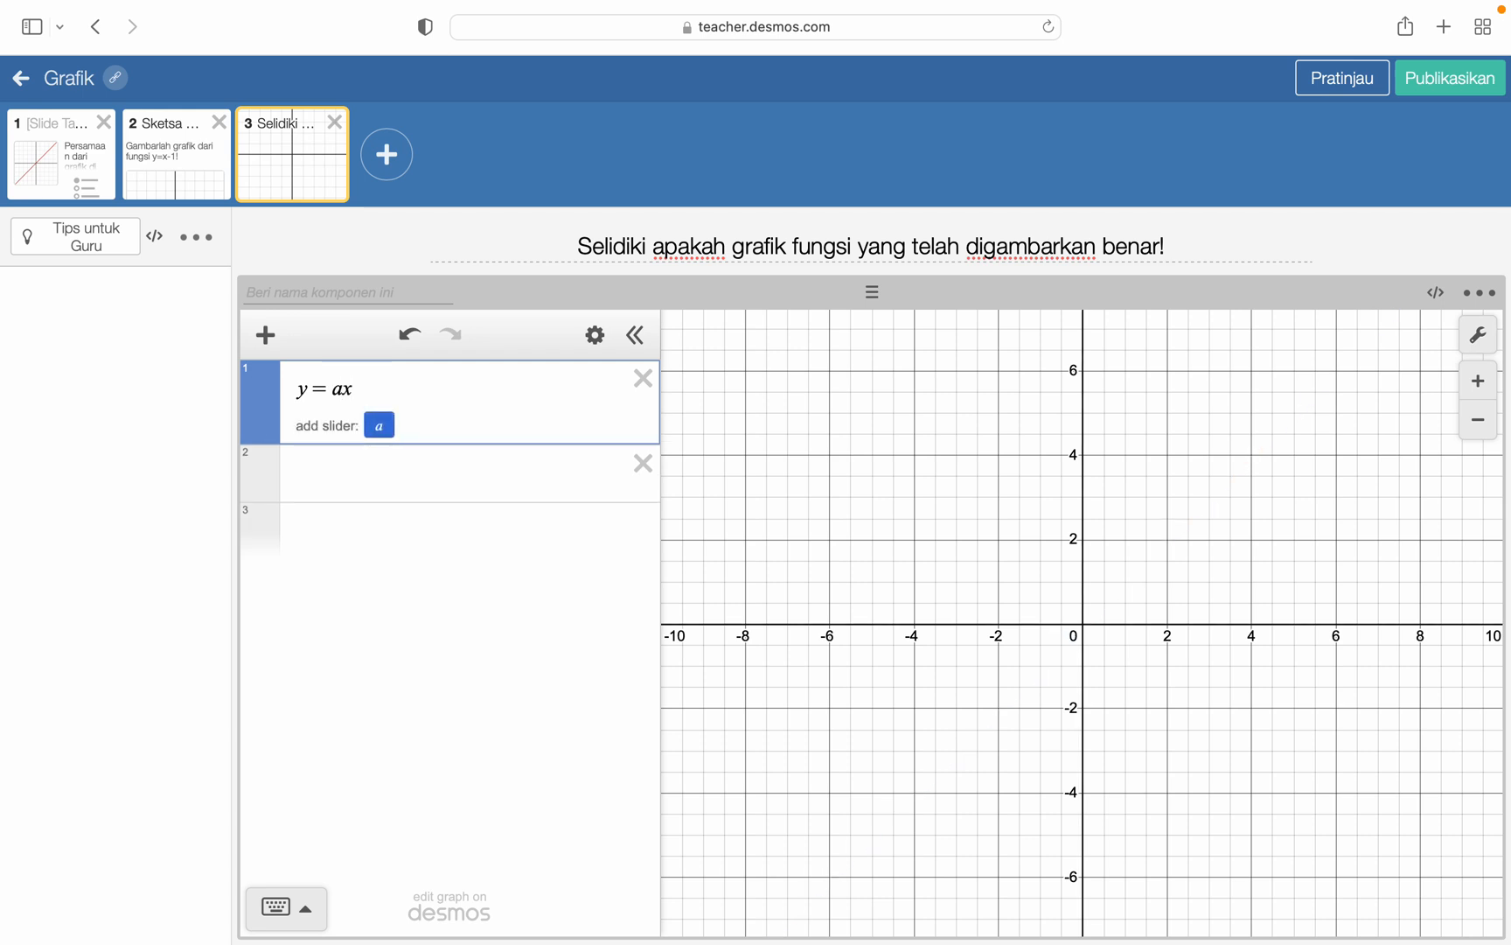
text(^2)
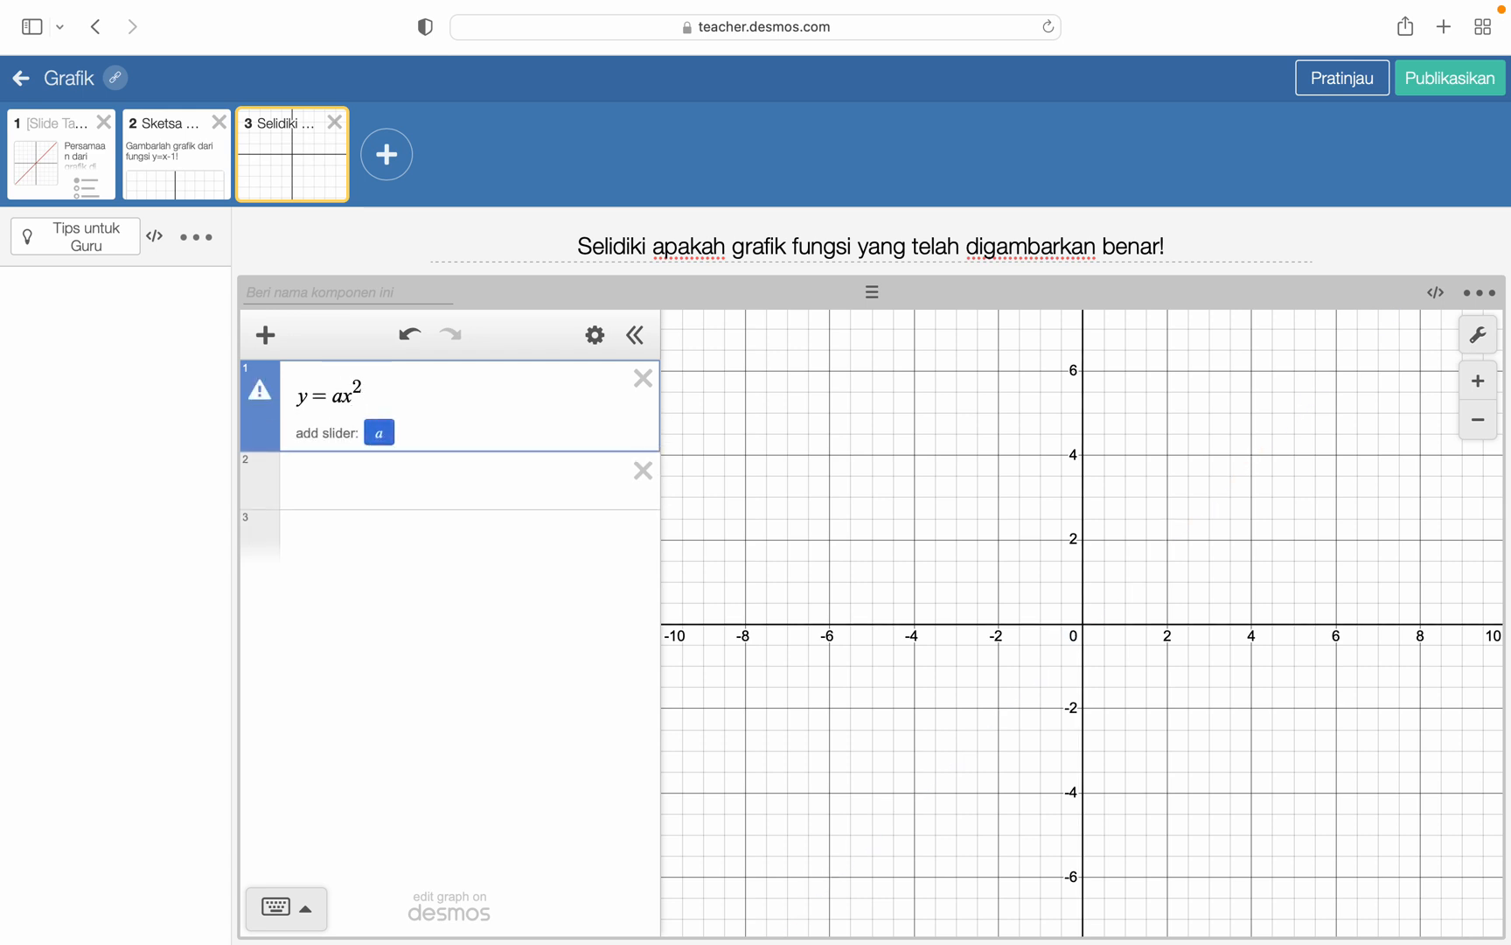
text(+bx+)
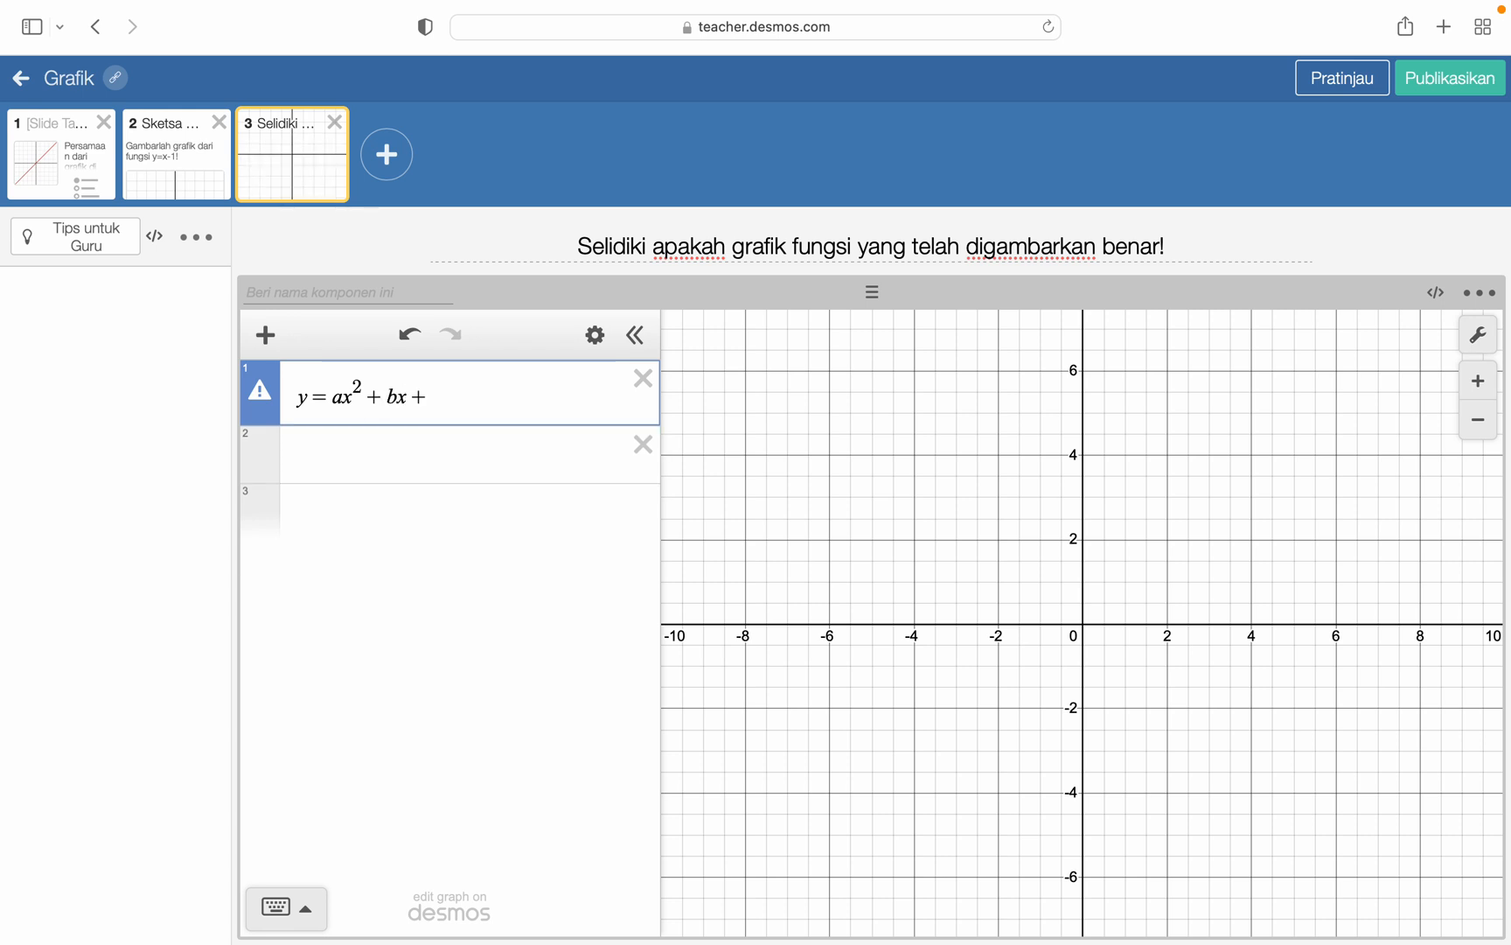
text(c)
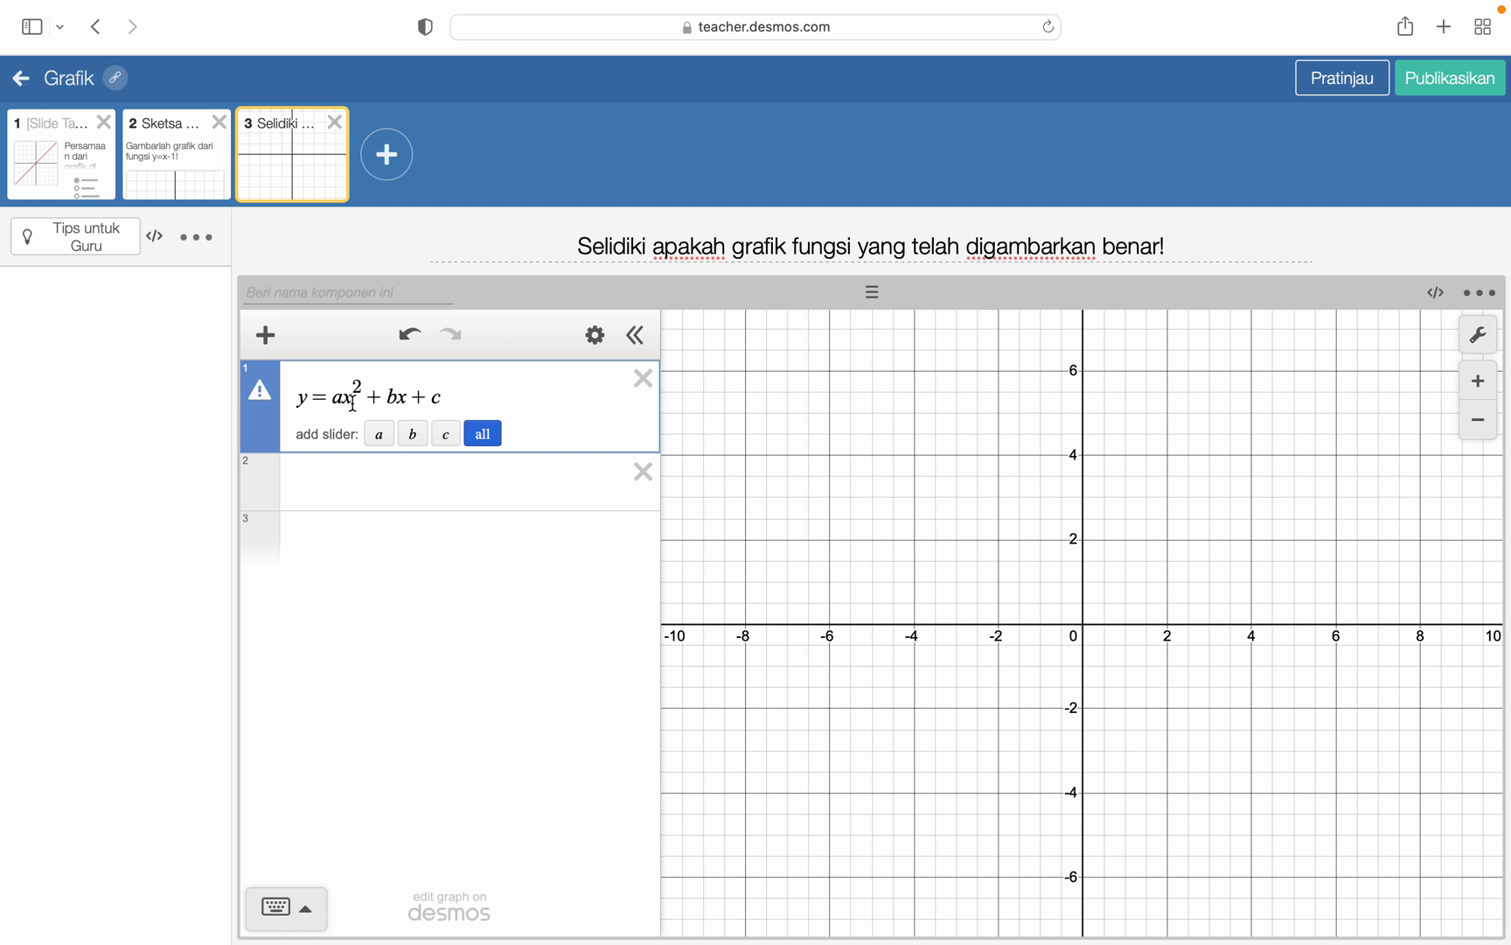
mouse_move(1175, 2)
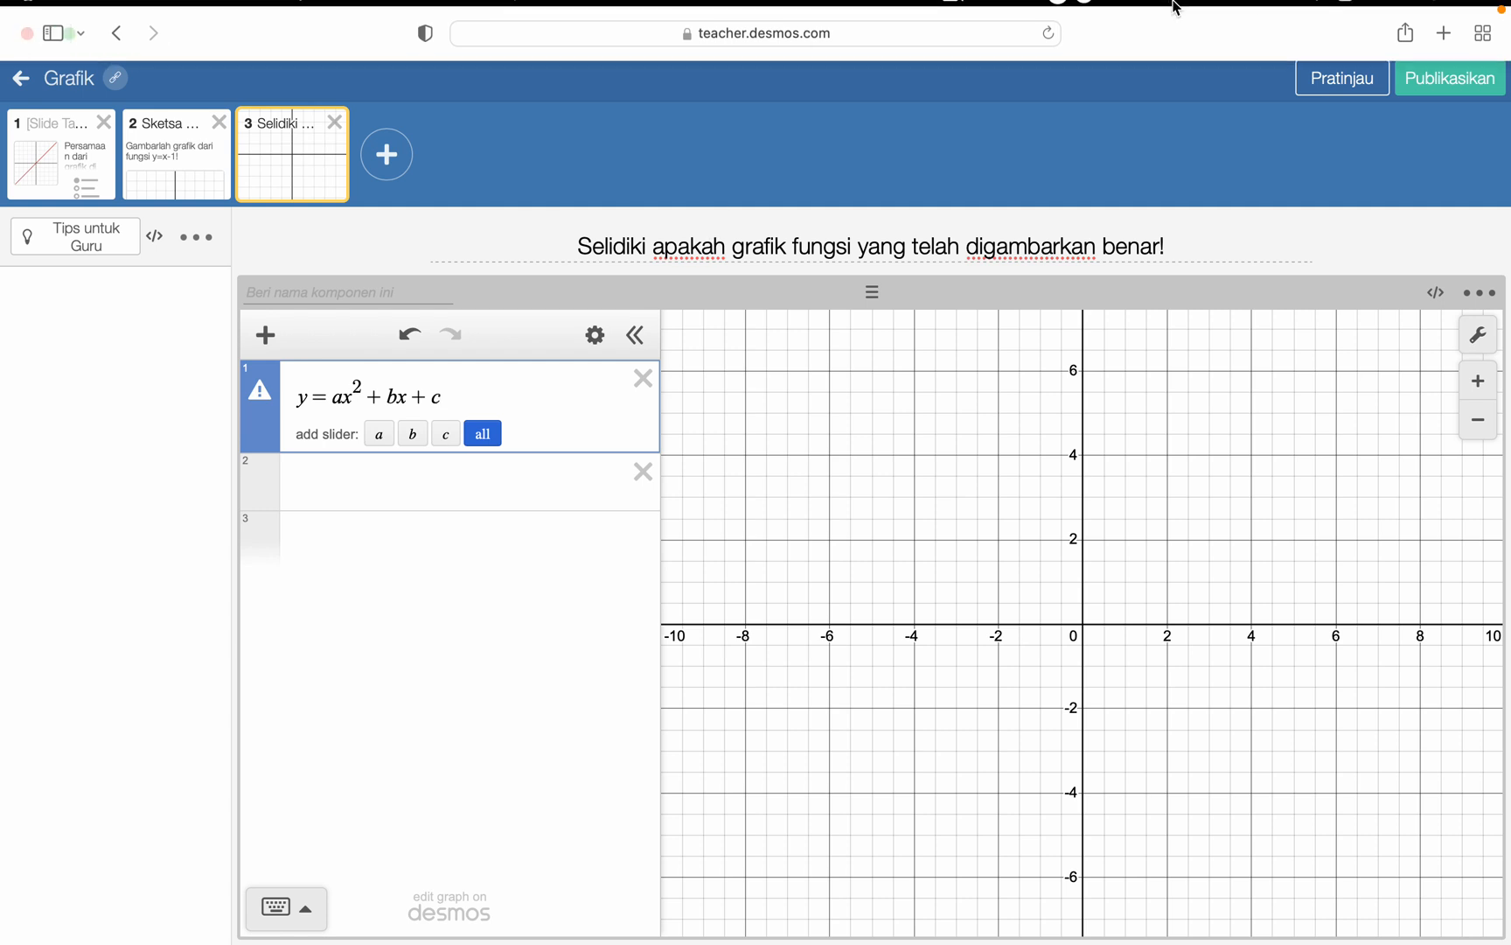
click(1055, 16)
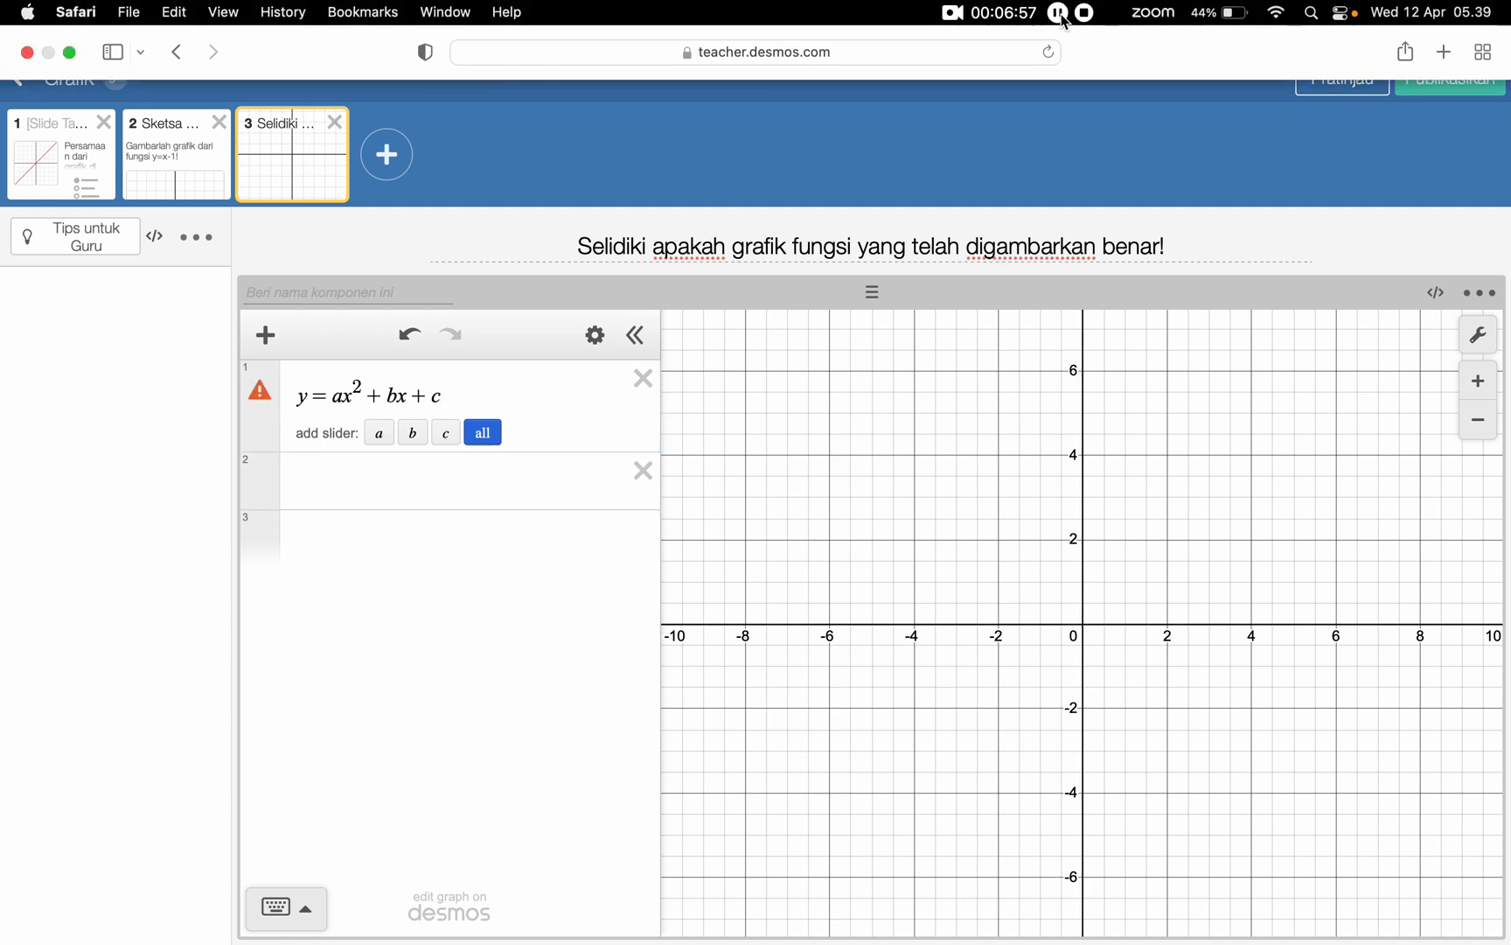
- Add a note reading "Bentuk umum fungsi kuadrat" above the general quadratic expression
click(265, 335)
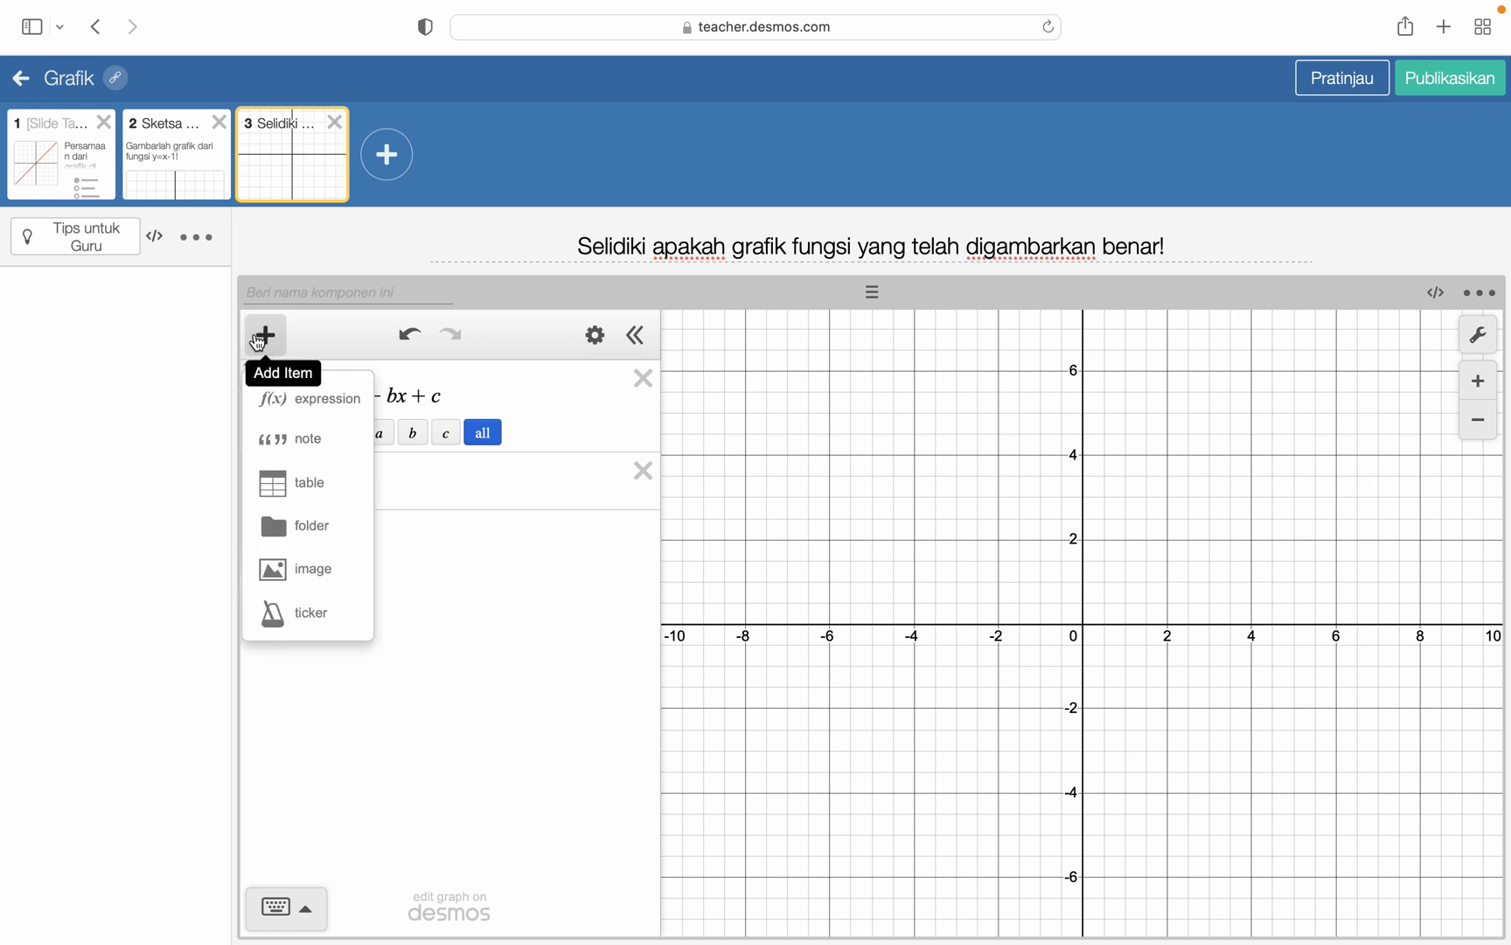
click(289, 435)
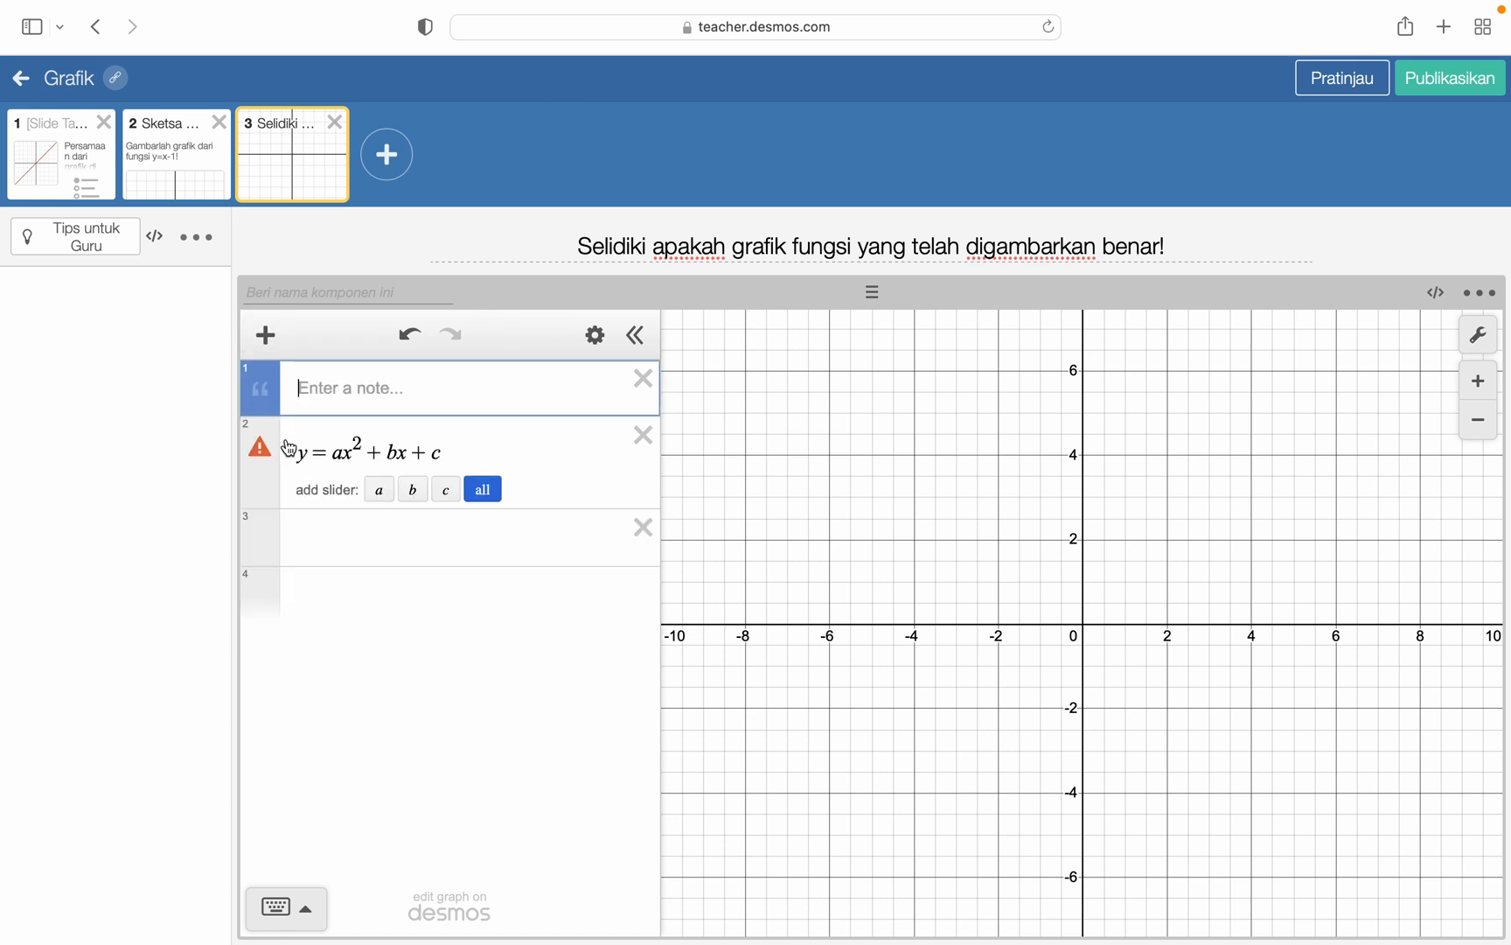
text(Bentuk umum fungsi )
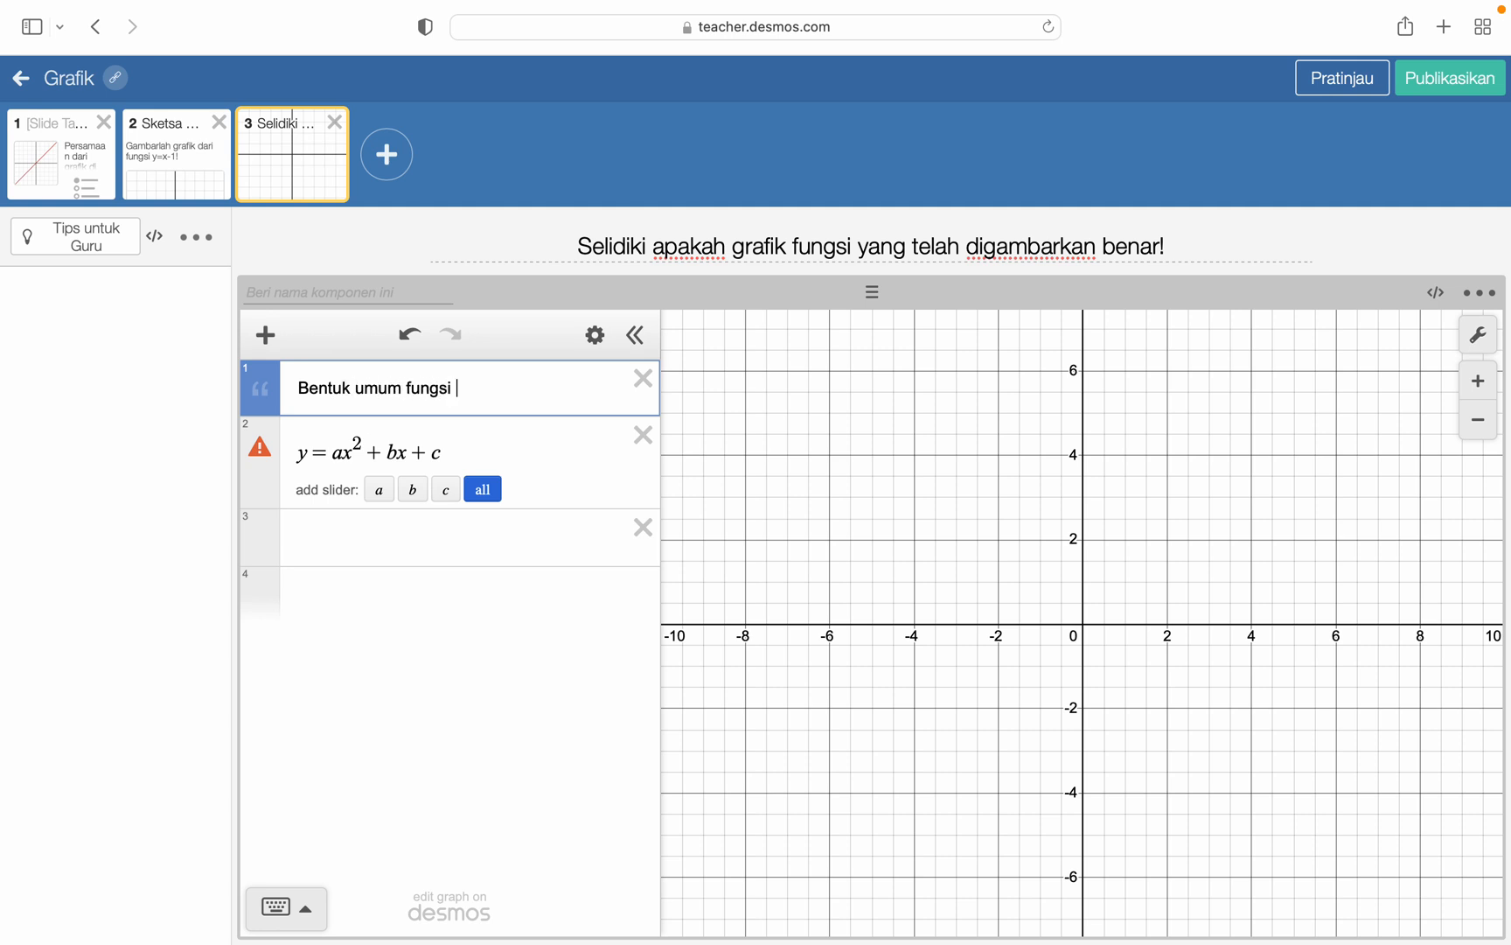
text(kuadrat)
- Lock the note and the quadratic expression against student editing, and delete the empty expression row
click(595, 335)
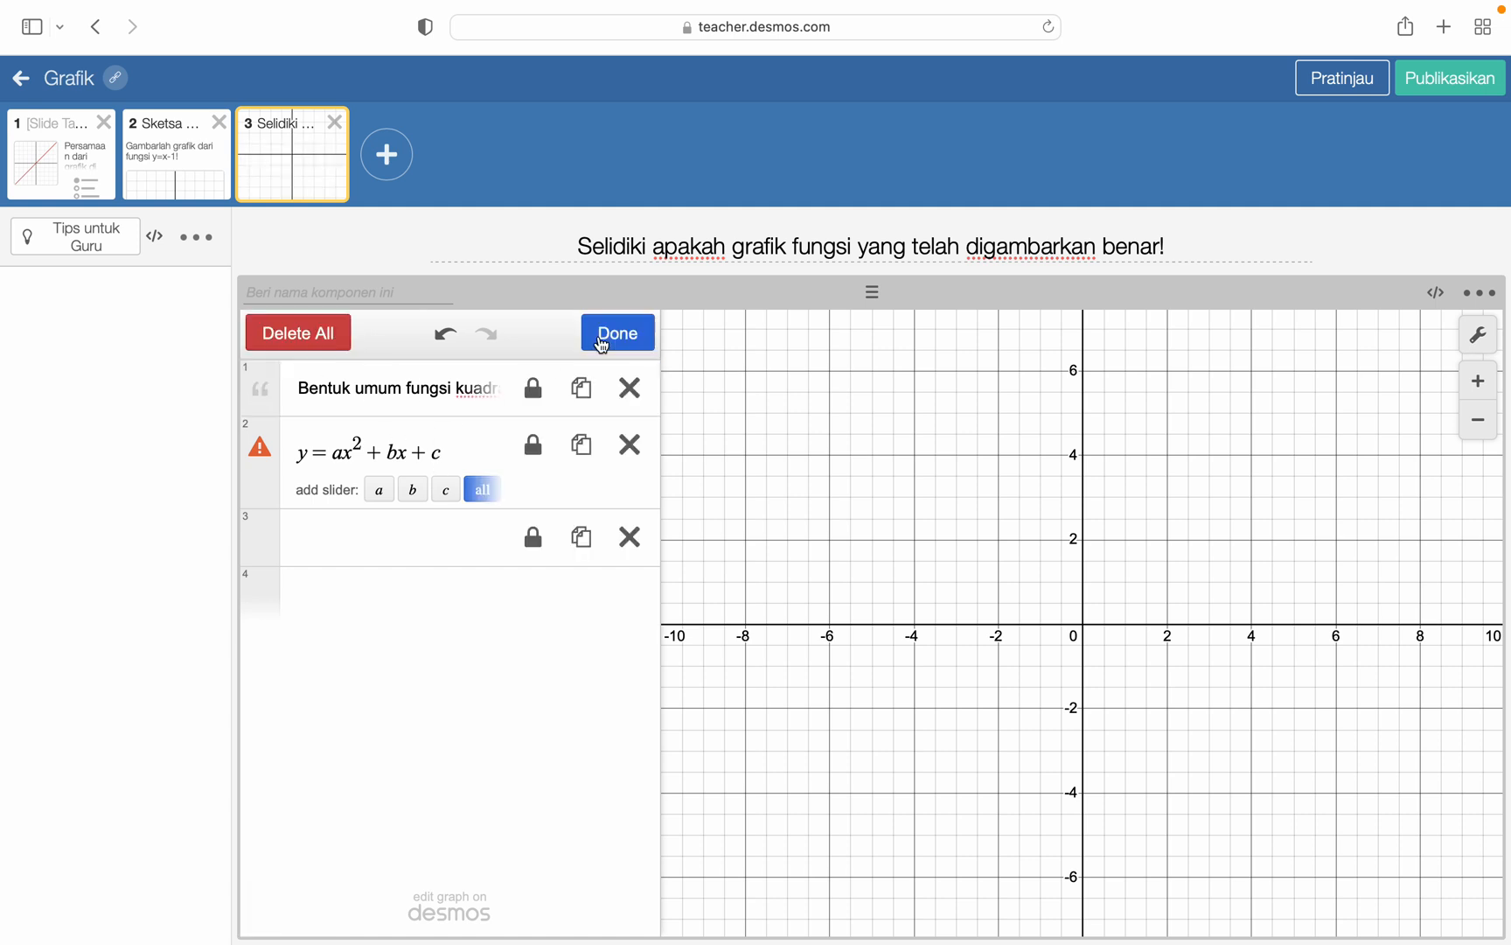
click(540, 398)
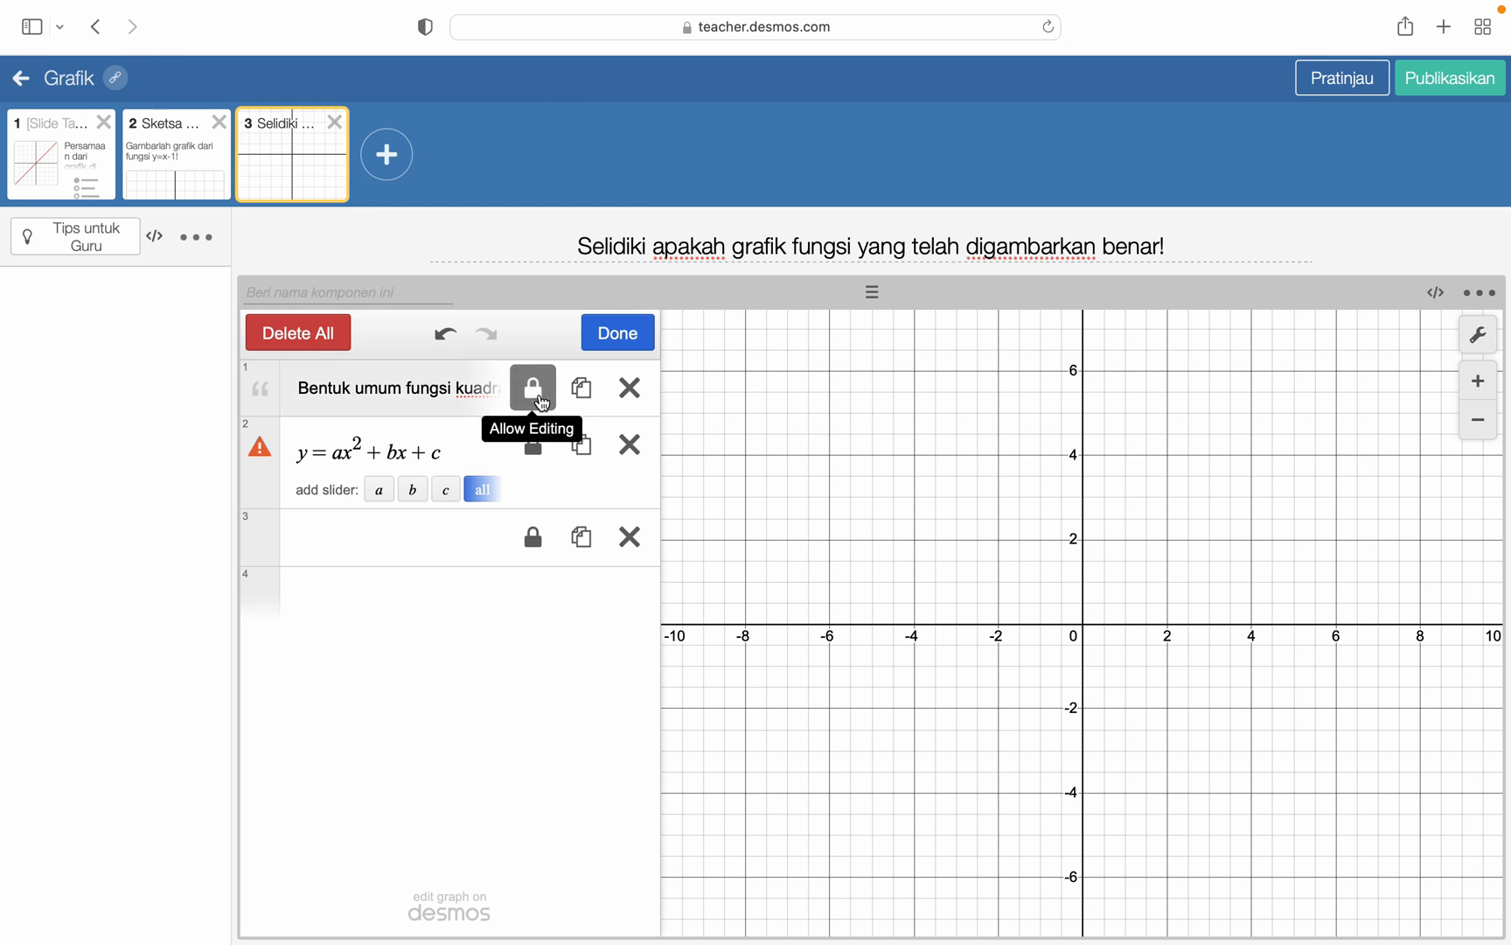
click(537, 451)
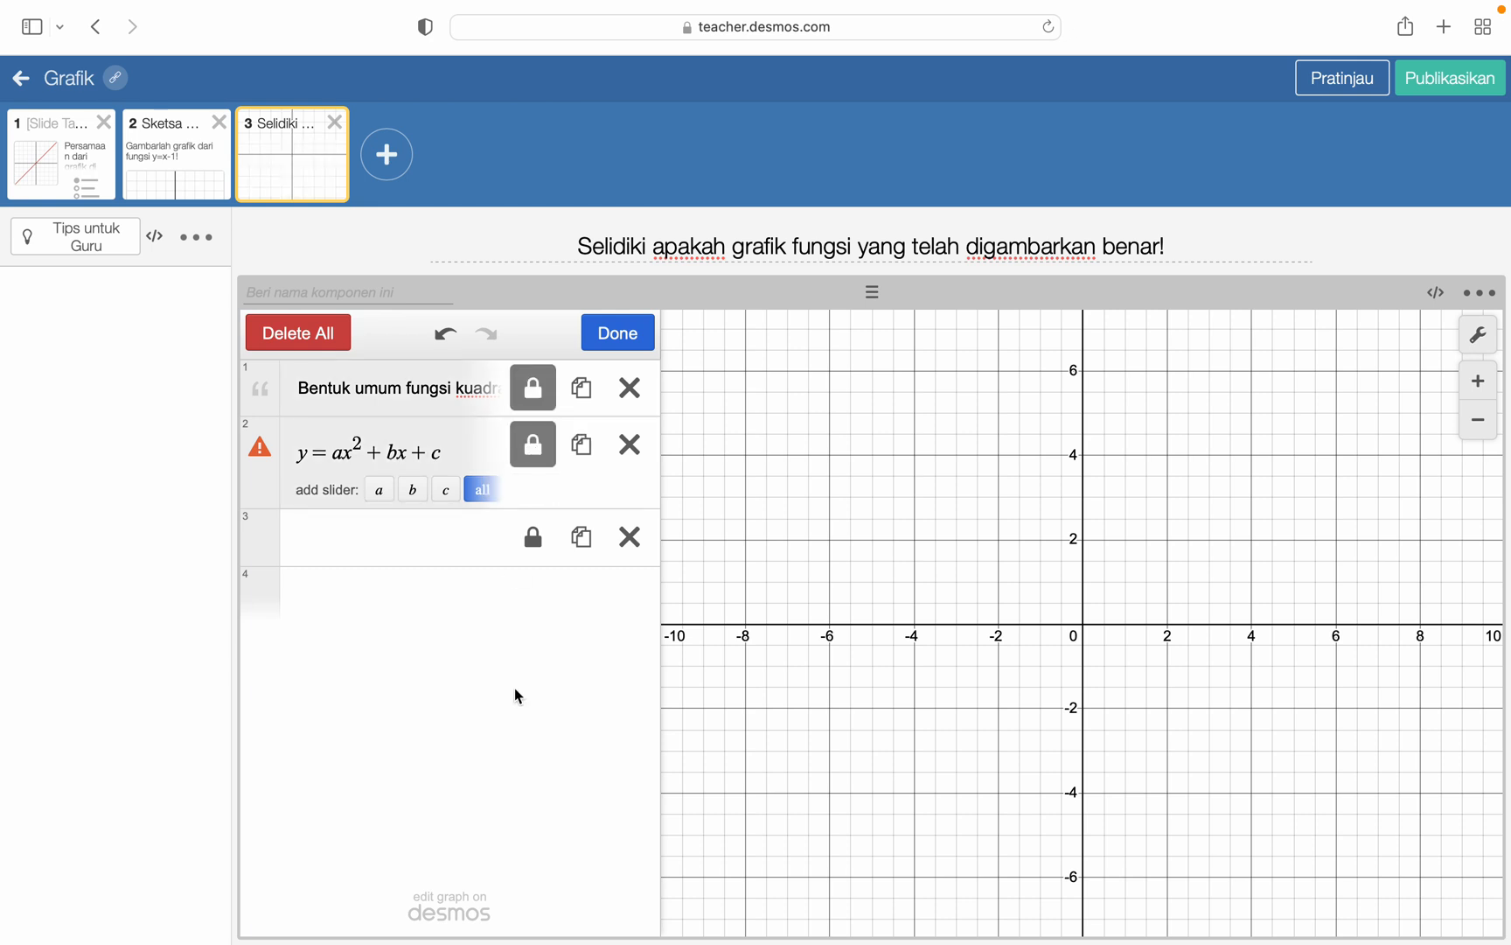
click(630, 537)
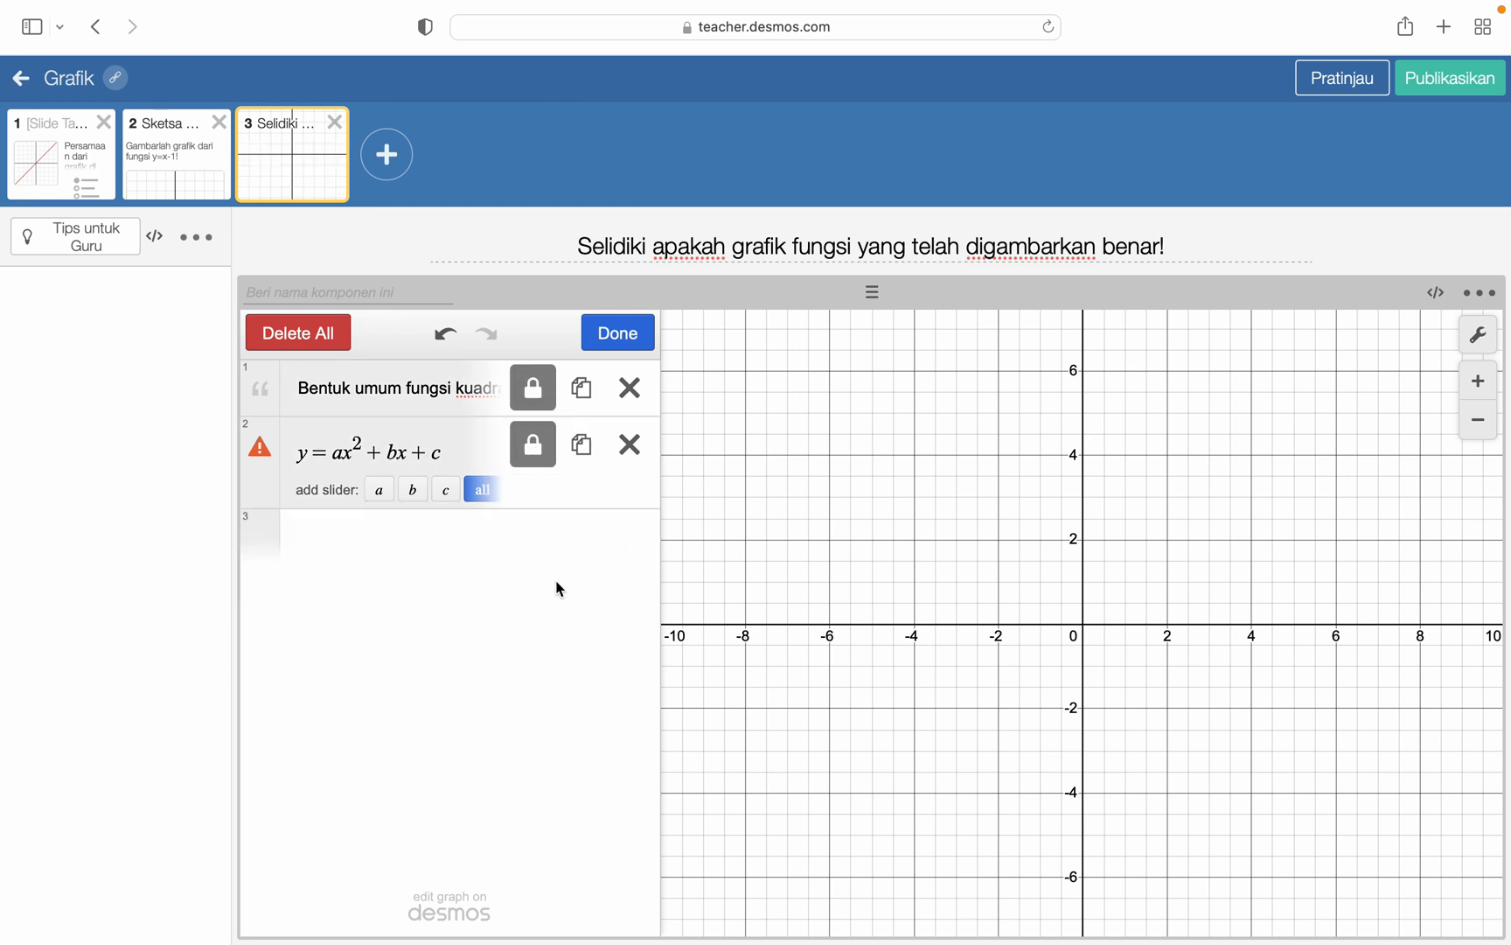
- Preview the calculator slide as a student and graph y=x^2-4 below the locked items
click(1359, 75)
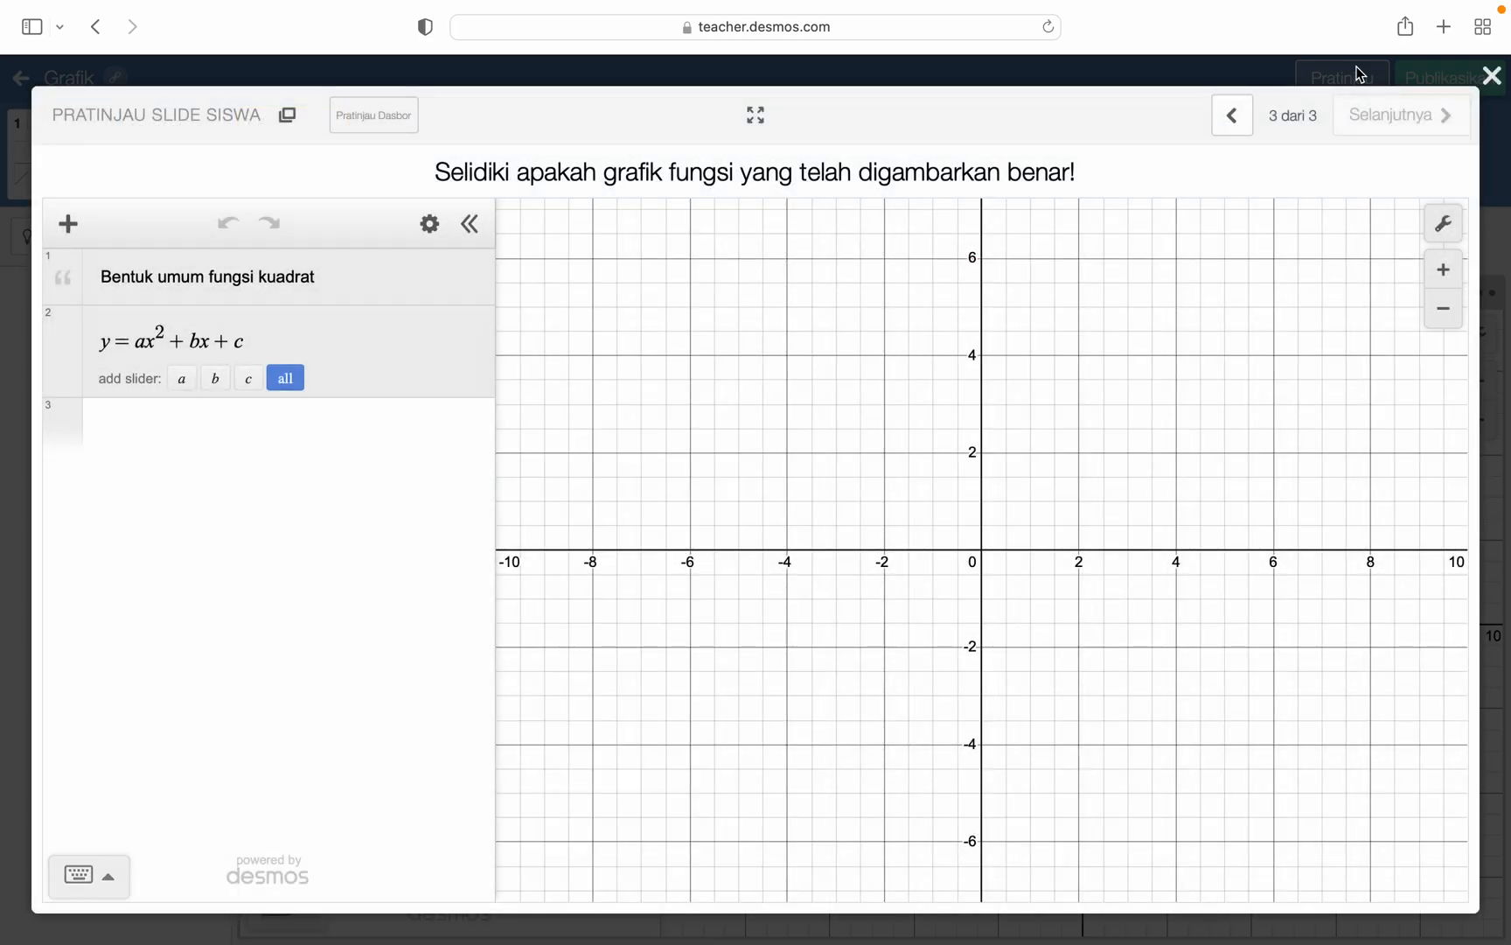
click(126, 439)
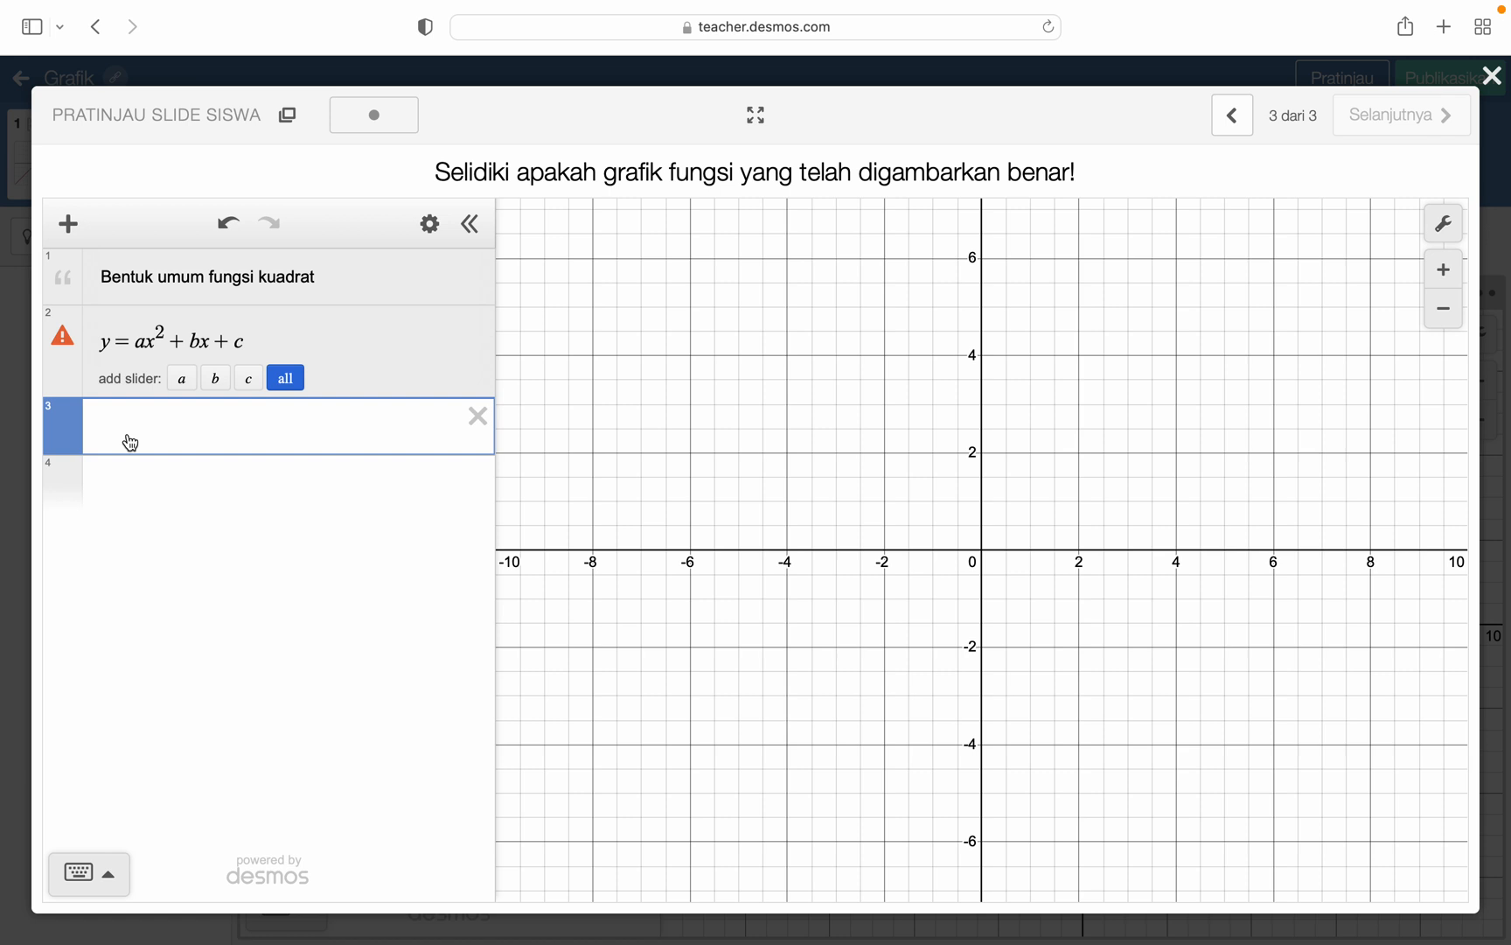
text(y=x^2)
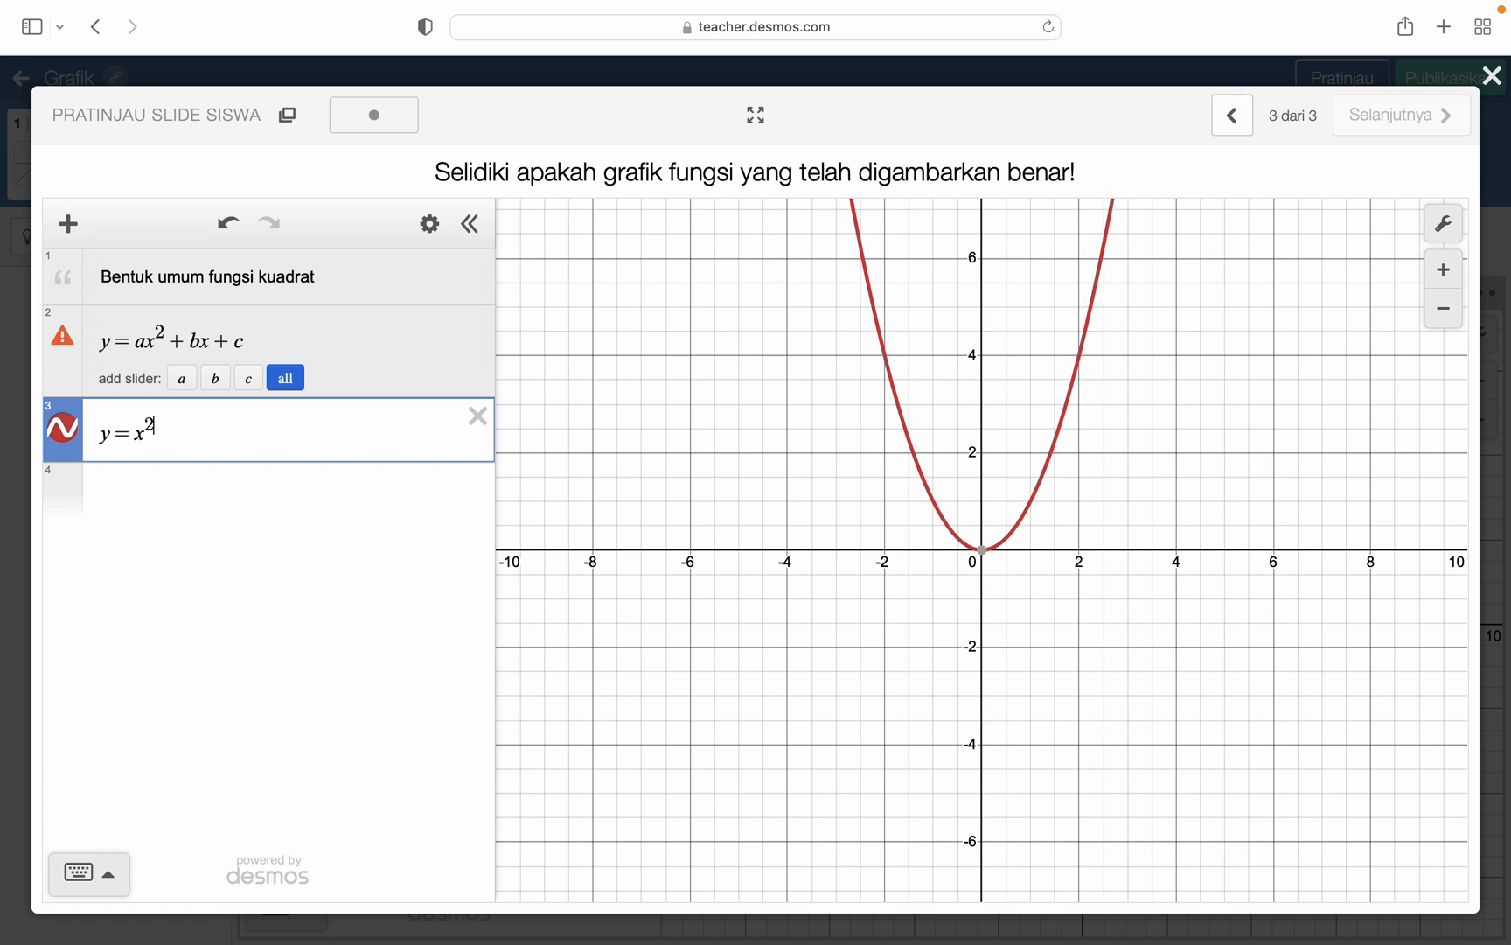
key(Right)
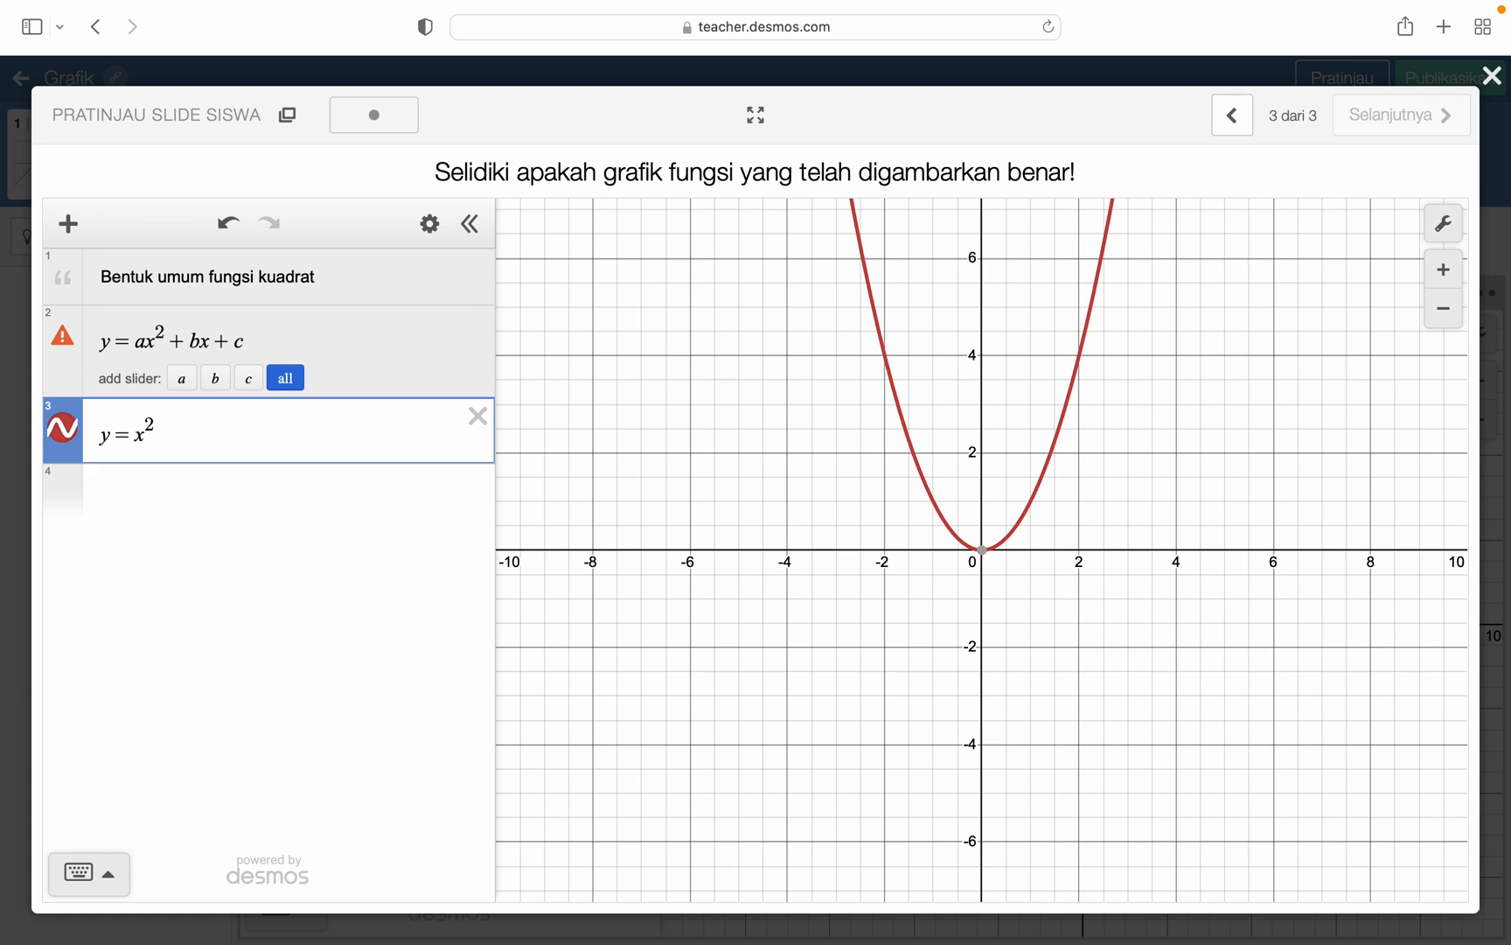
text(-4)
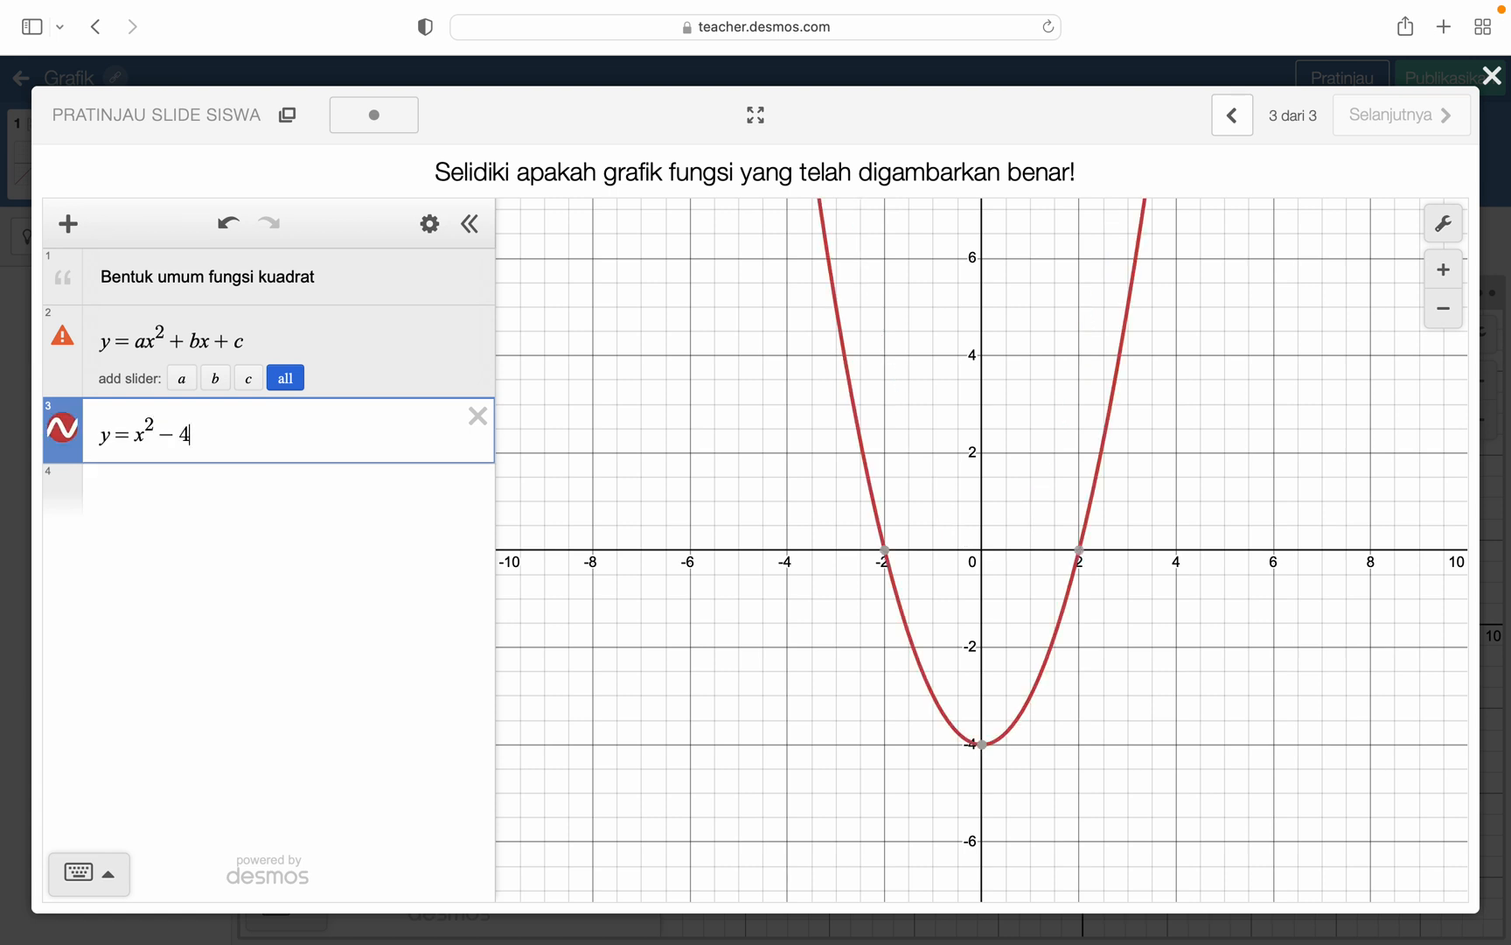
- Graph a second parabola, y=-x^2+2, in the previewed calculator
click(121, 504)
text(y)
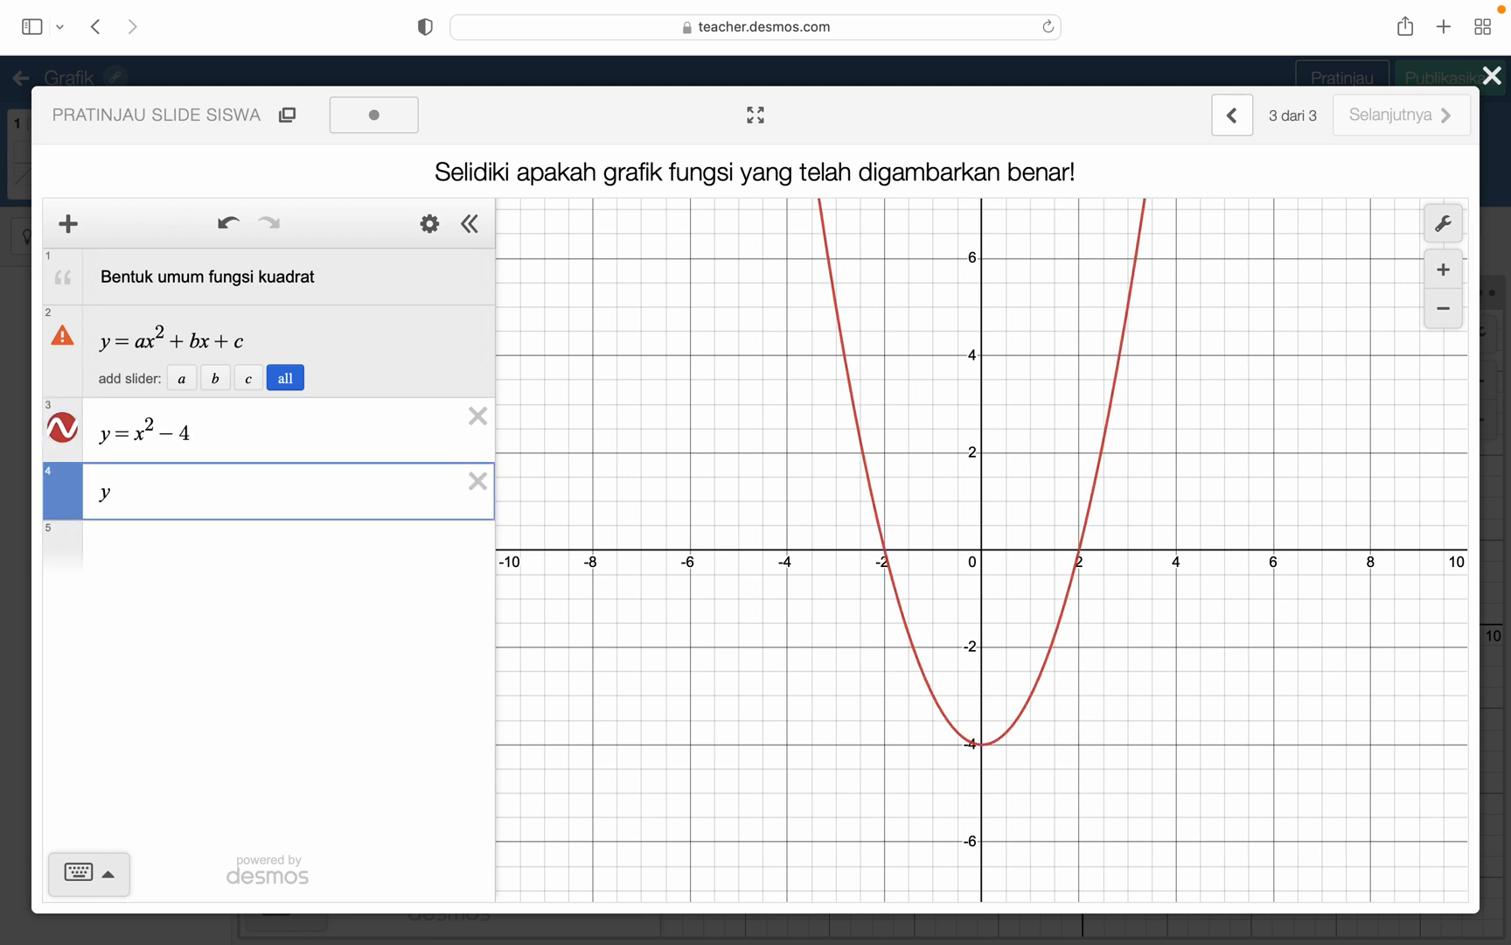
text(=-x)
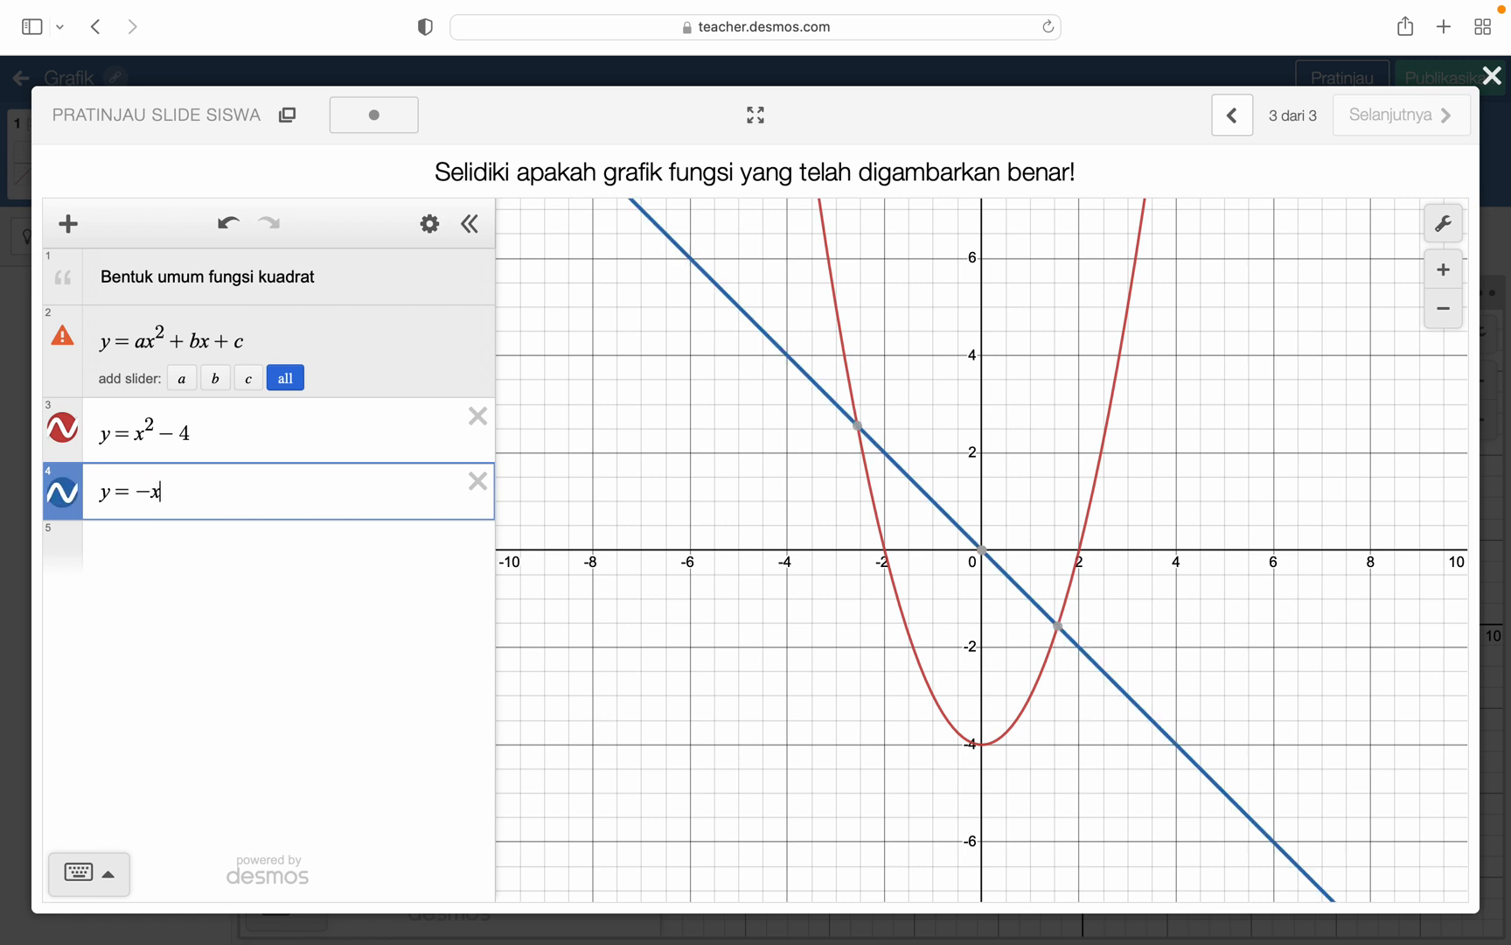
text(^2)
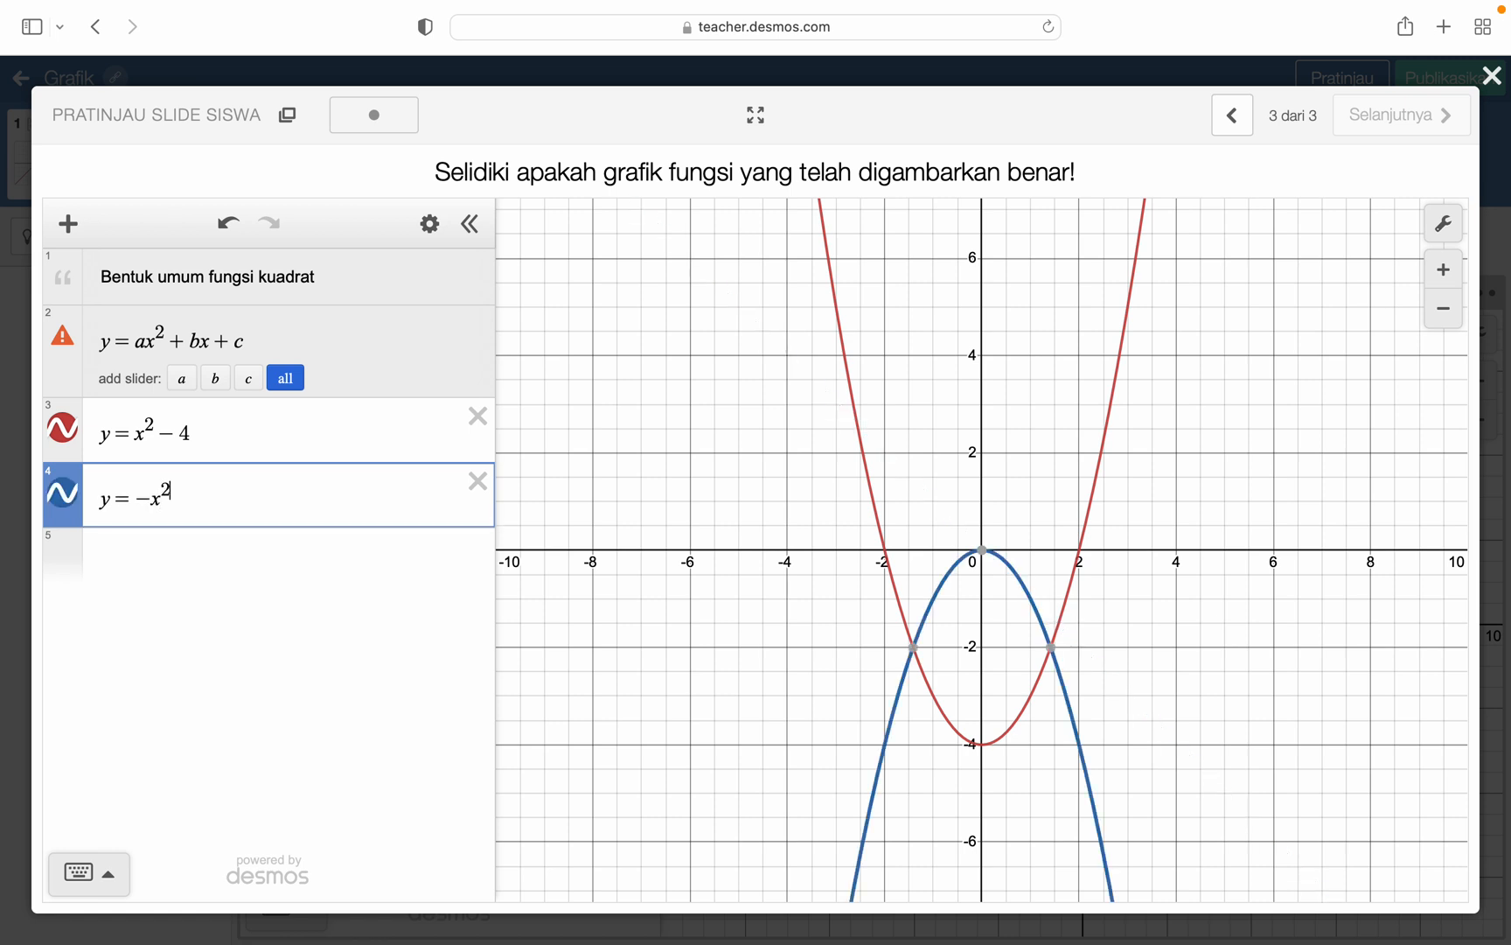
text(+2)
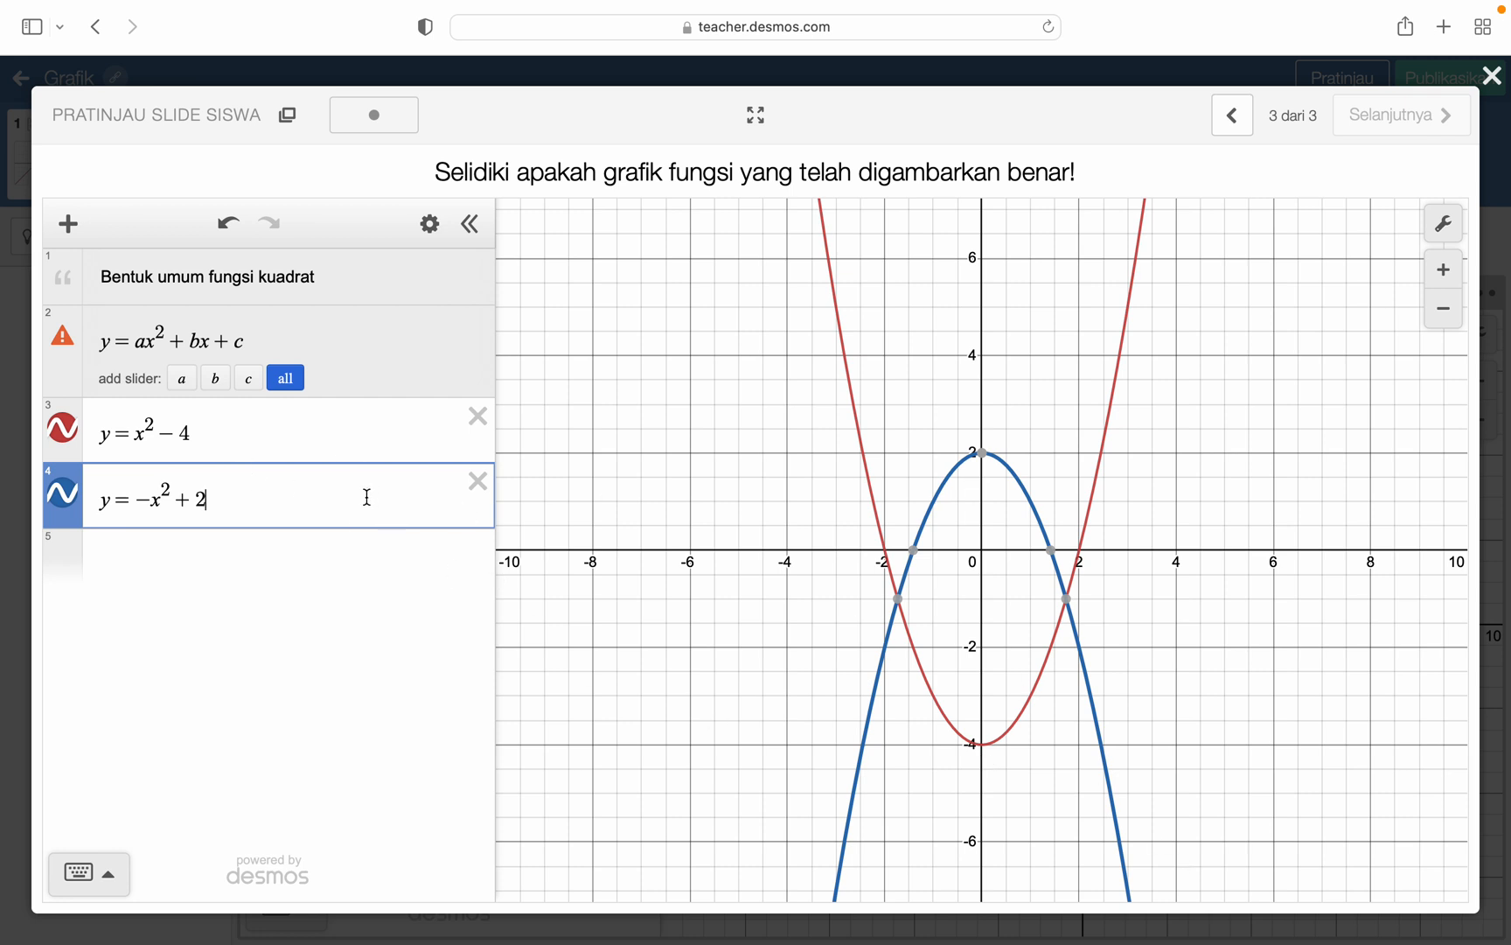
- Delete both test parabolas and graph the inequality x+y≤2 in their place
click(478, 491)
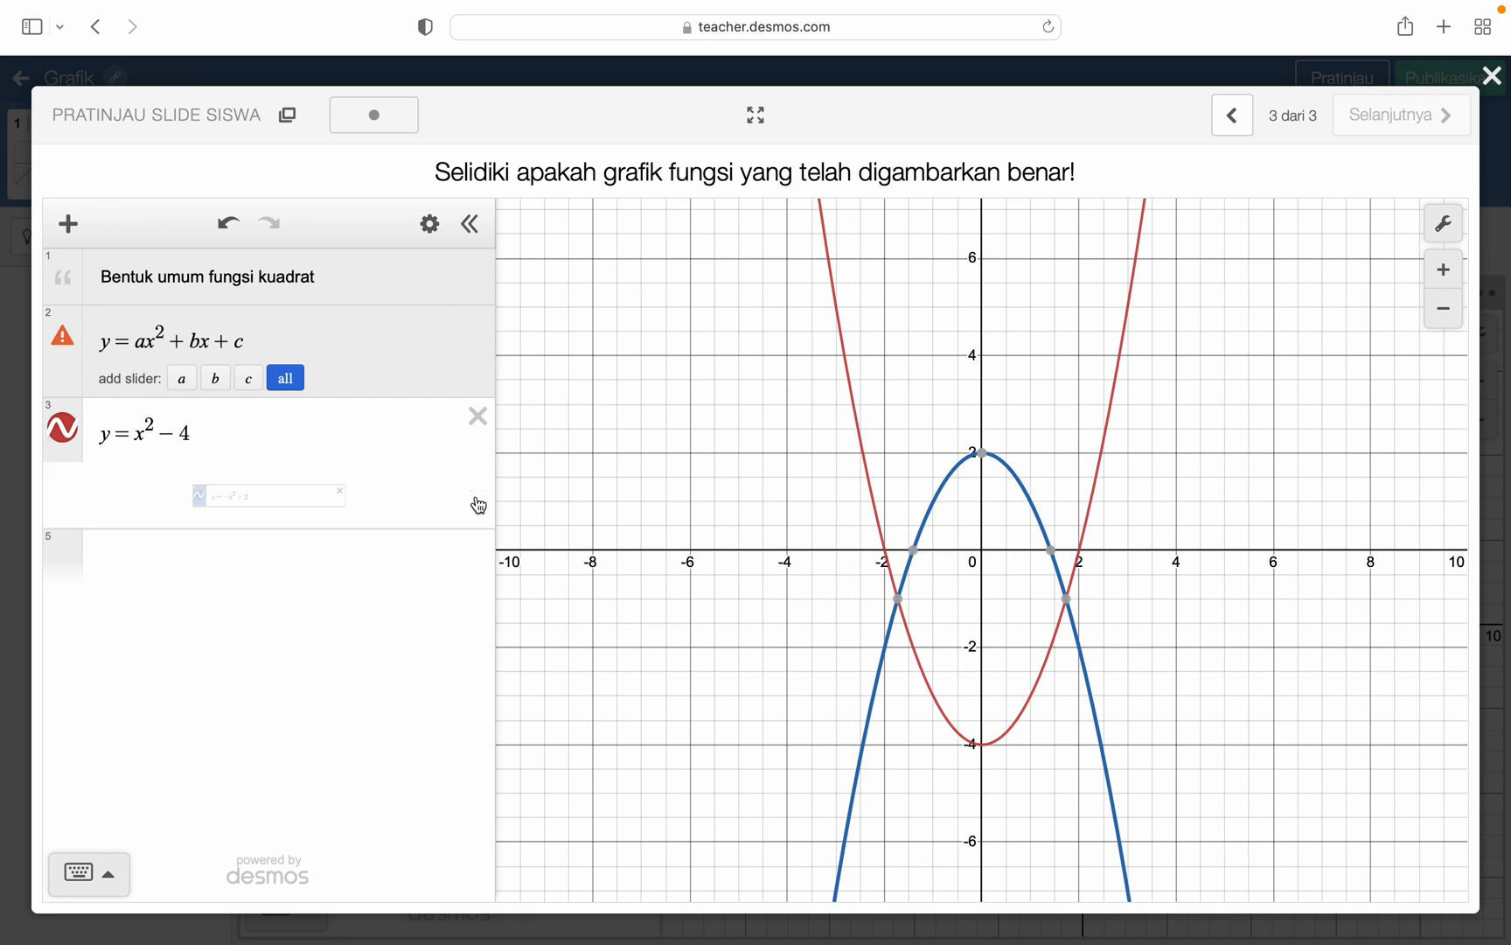
click(481, 433)
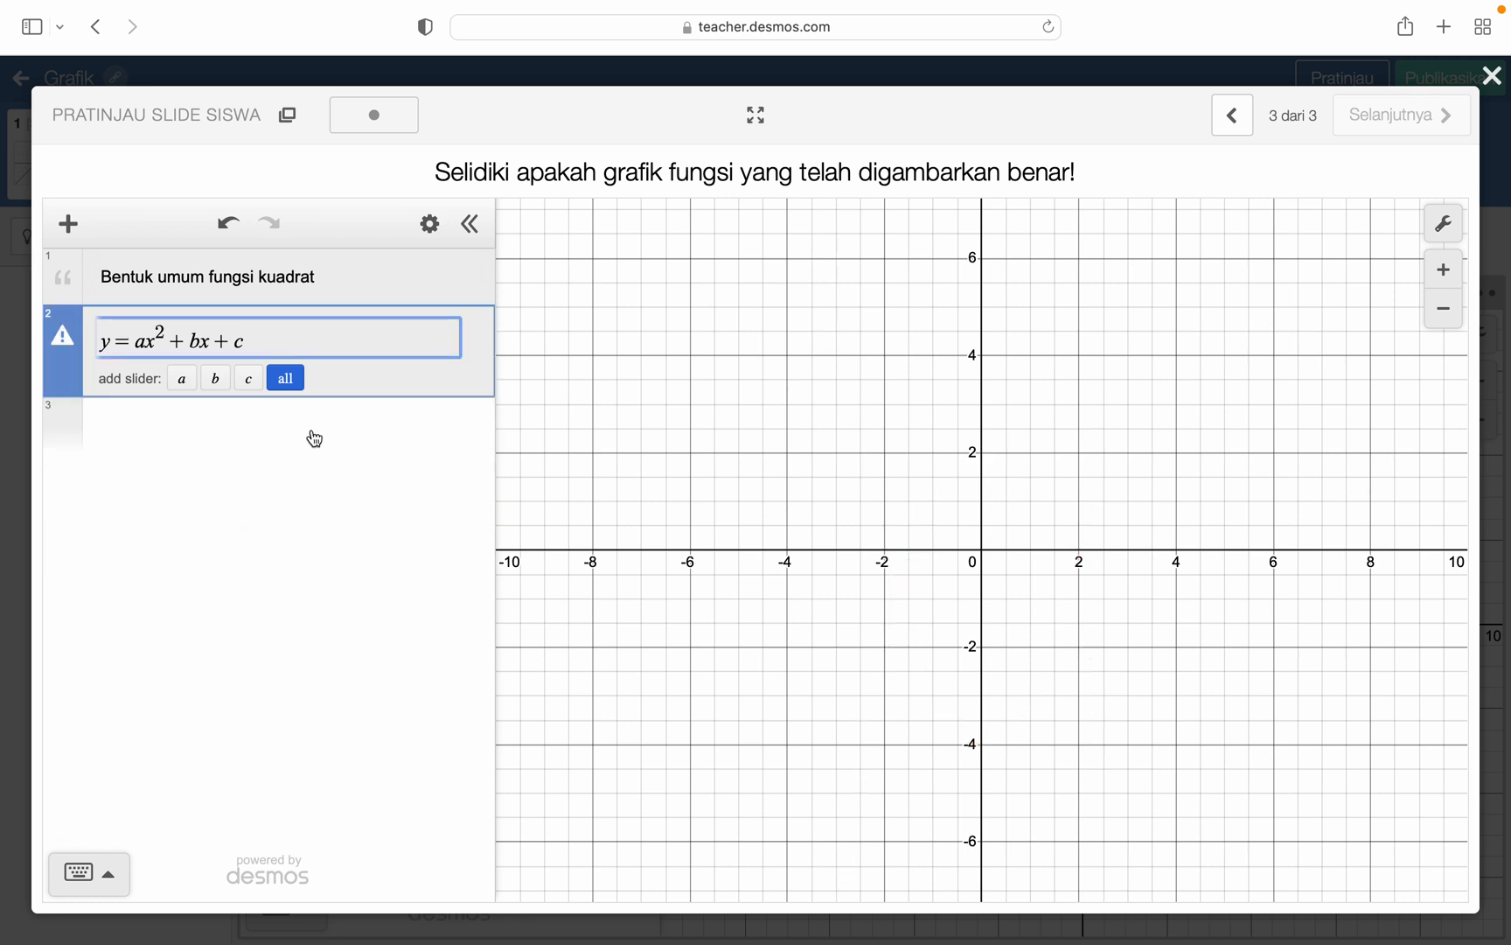
click(314, 438)
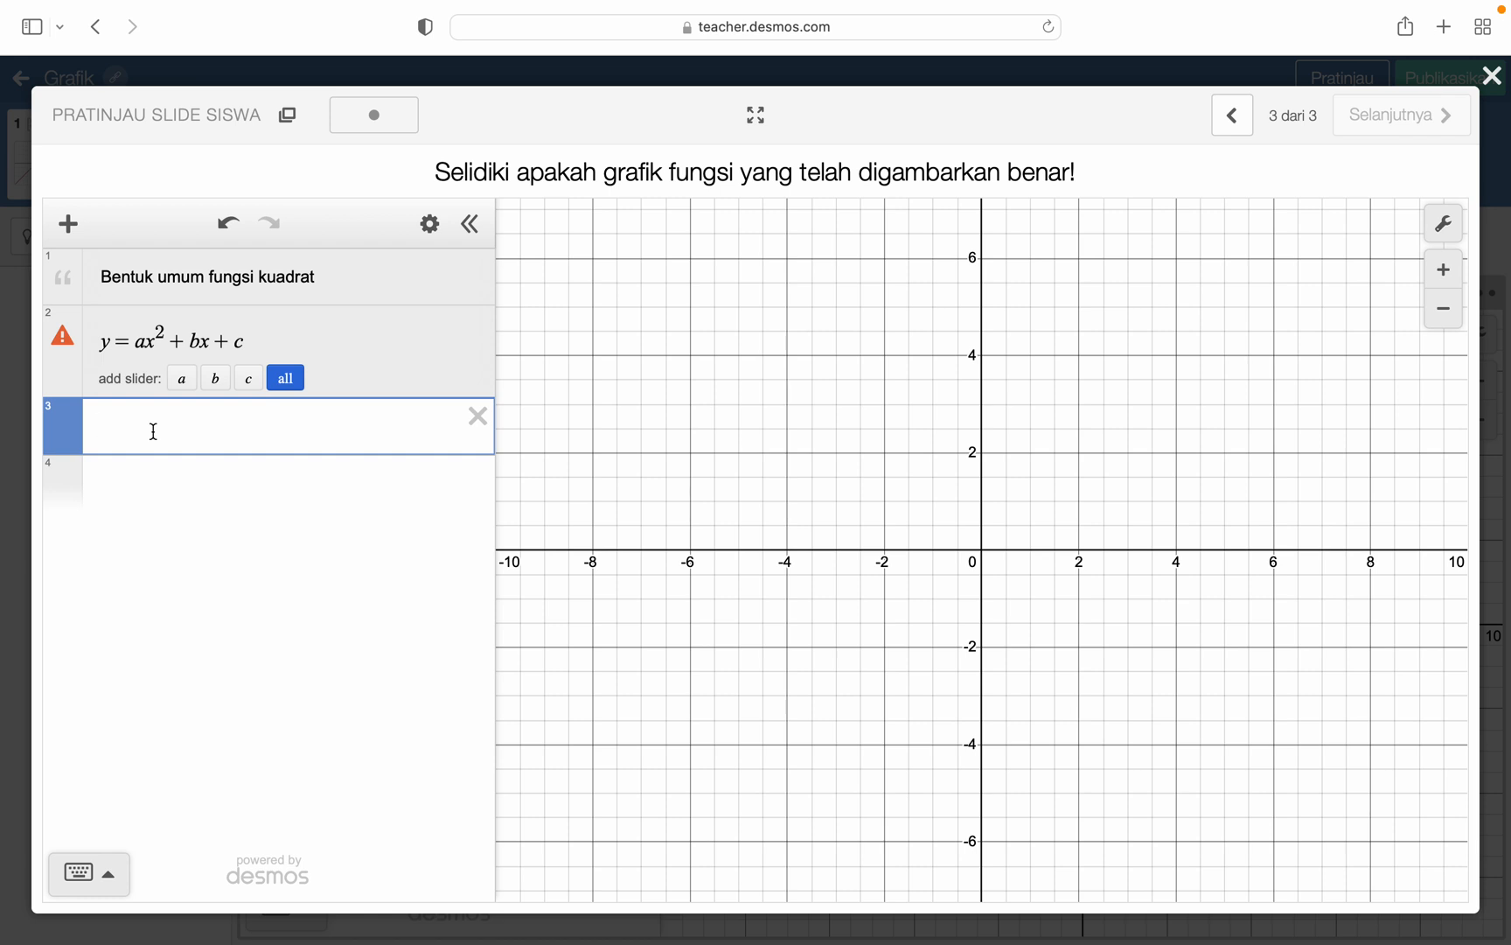
text(x+)
text(y)
text(<)
text(=2)
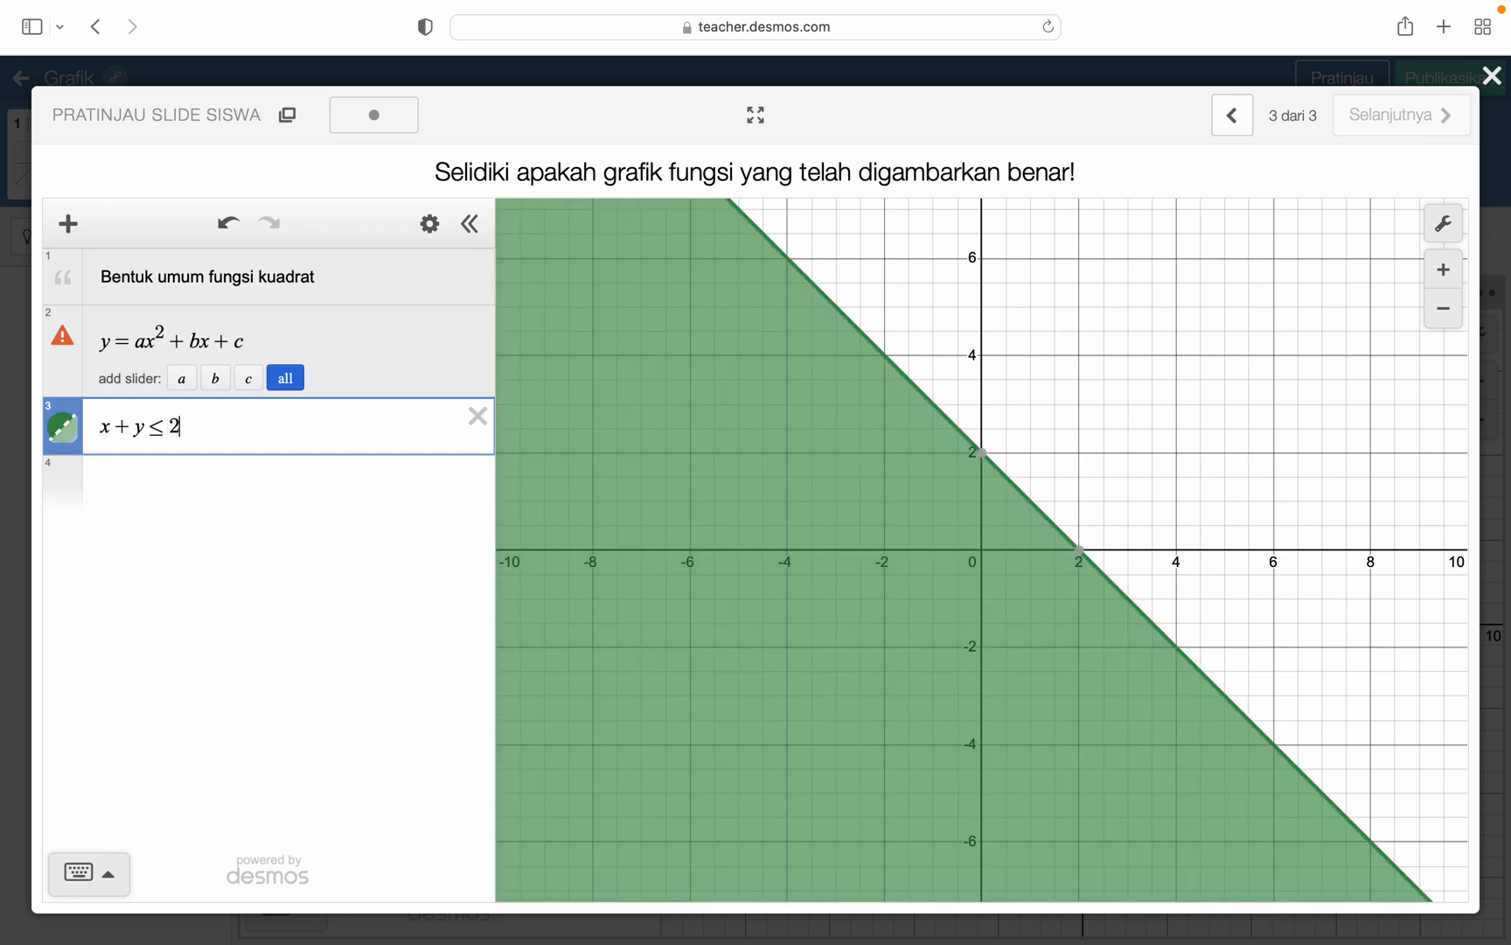
- Add the inequality x≤1 as a new expression in the previewed calculator
click(118, 479)
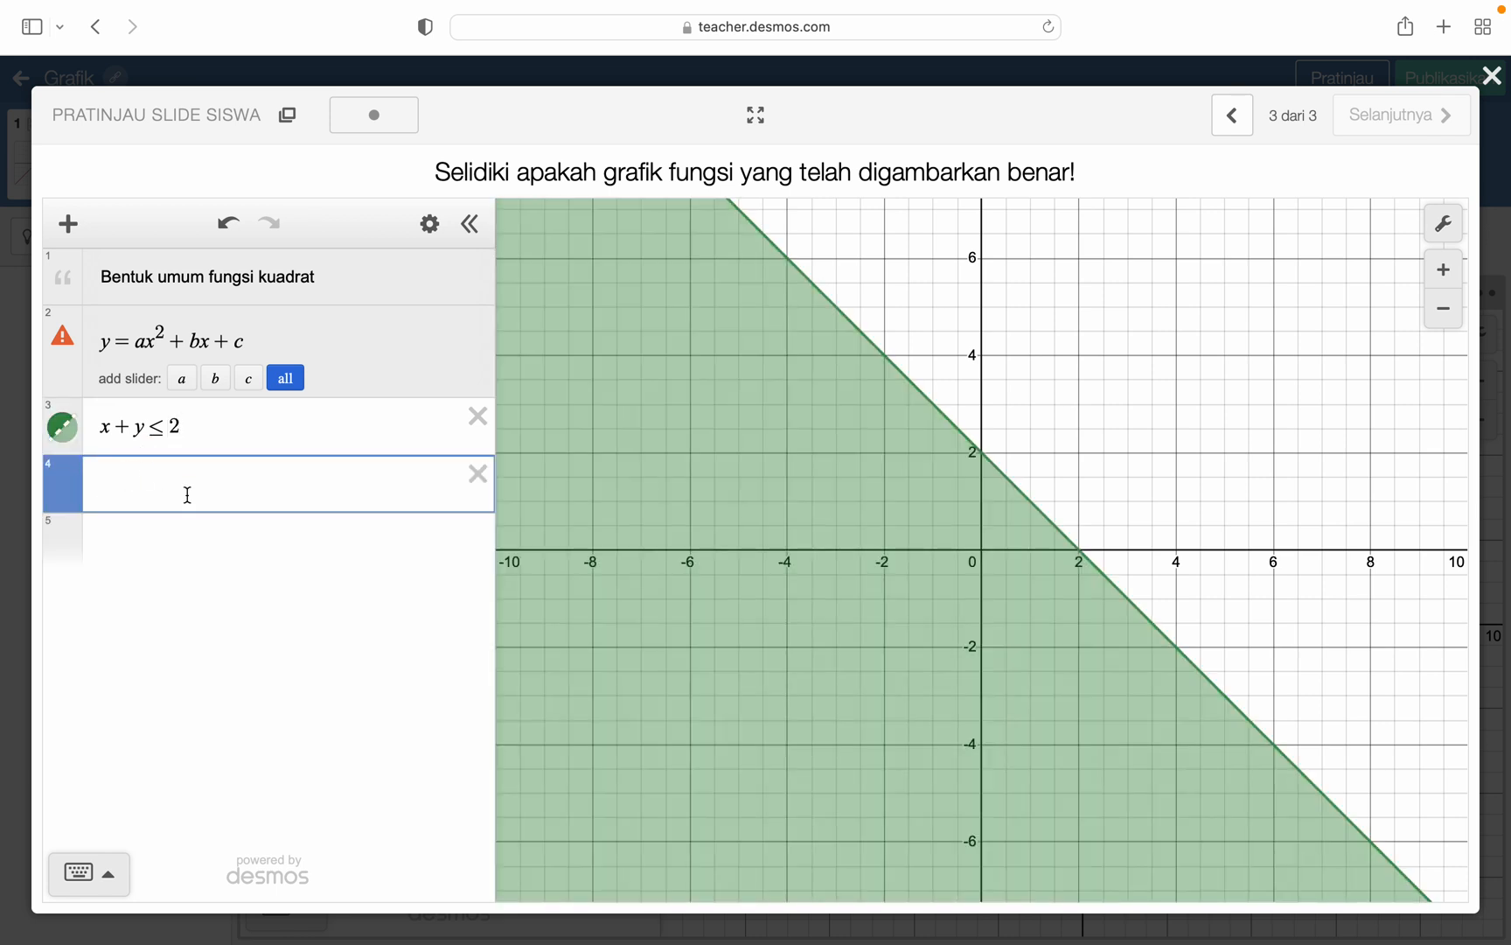
text(x)
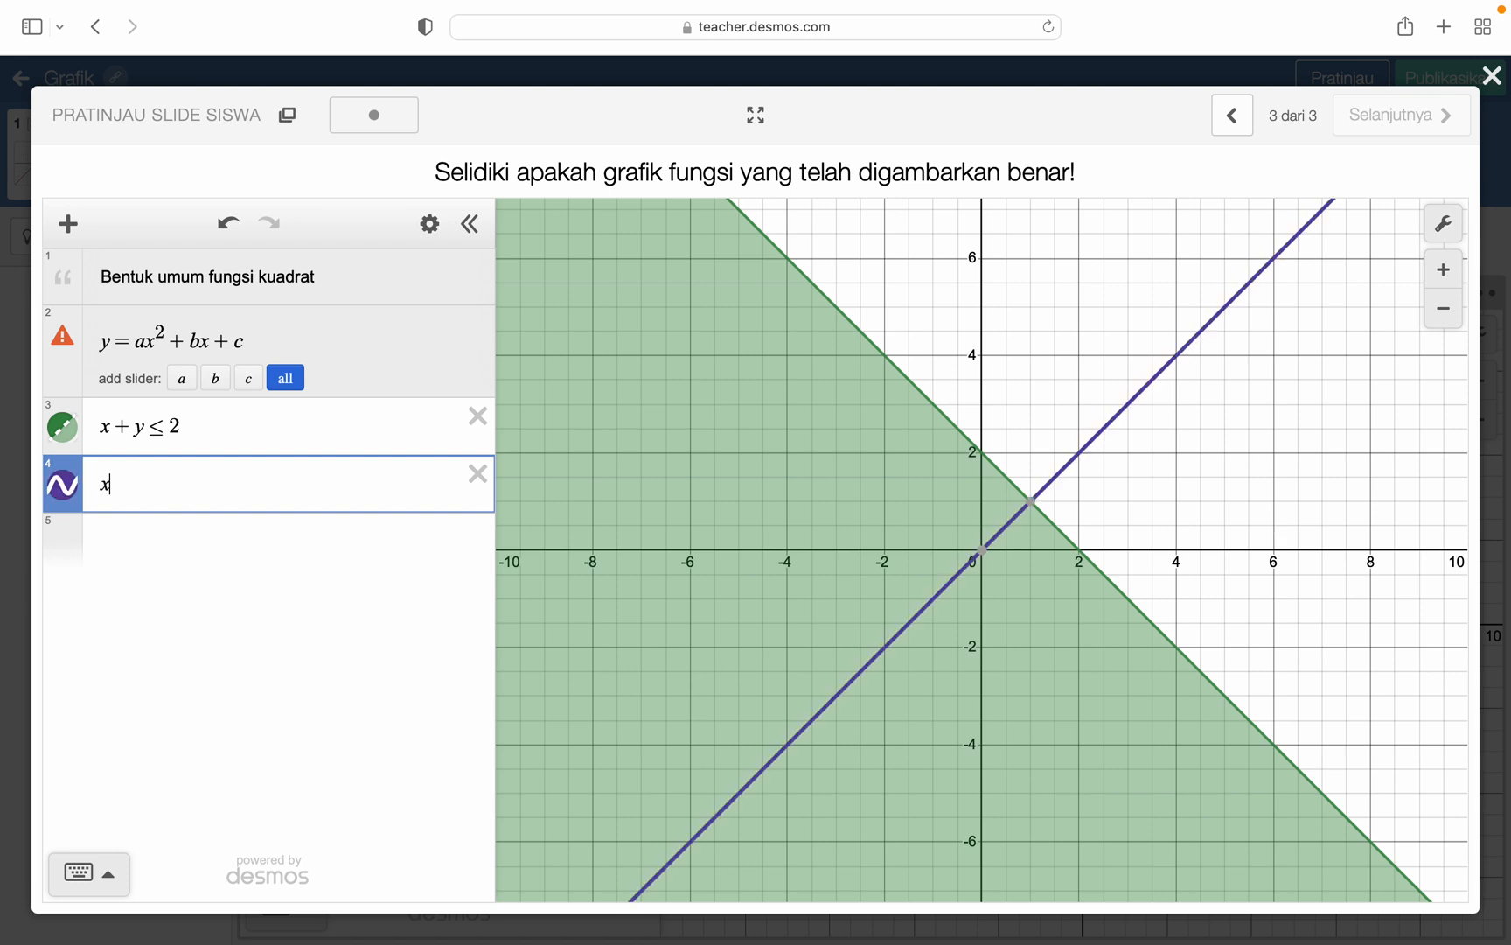
text(<)
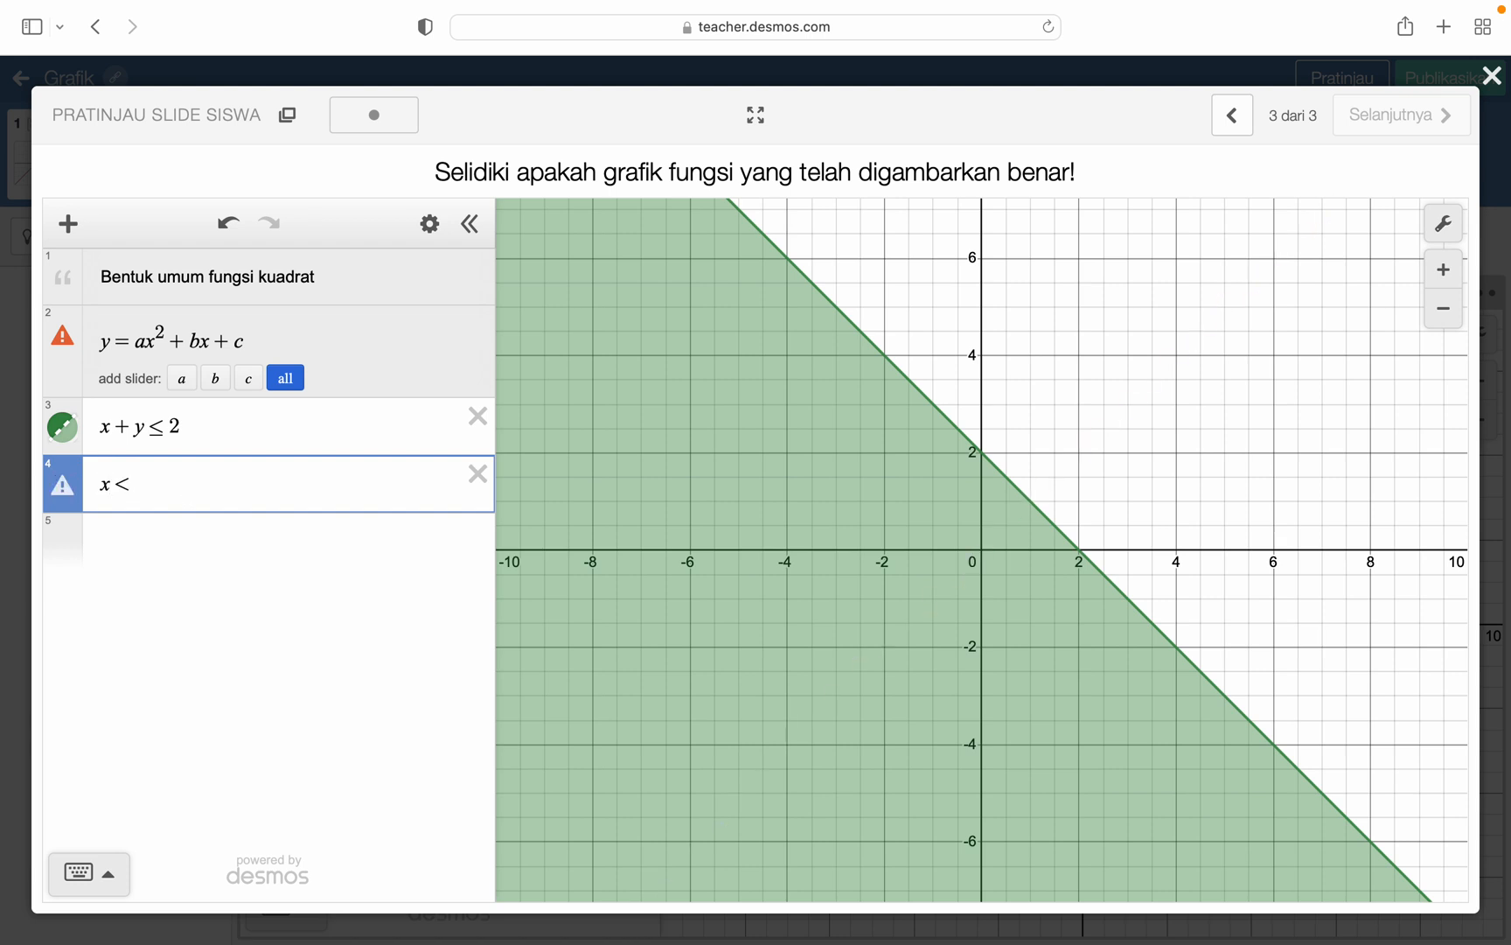
text(=1)
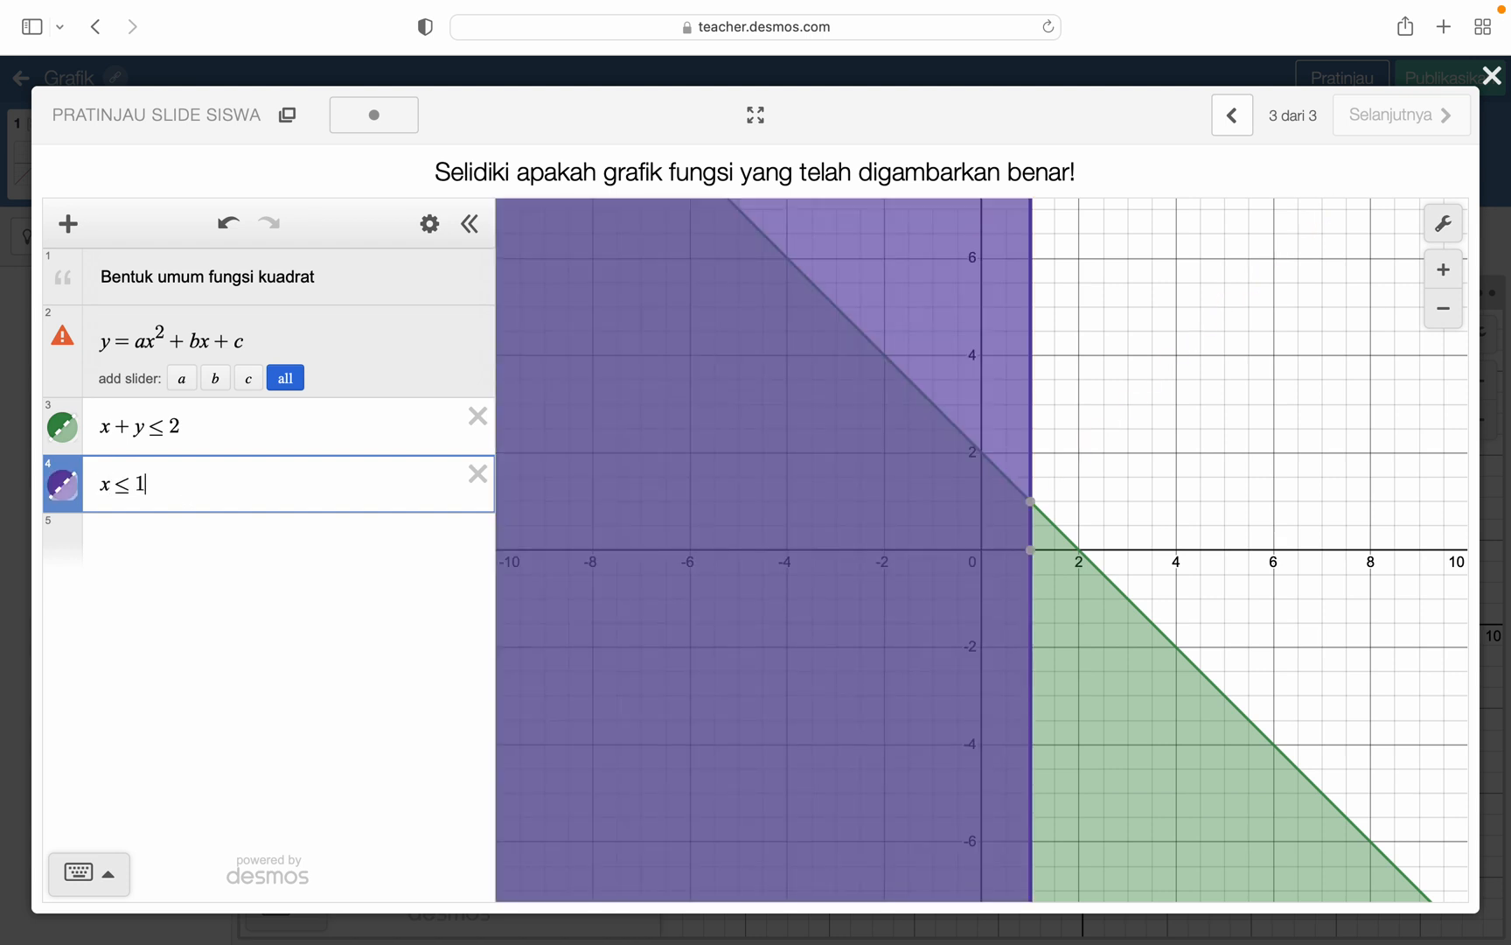
- Limit the region to the first quadrant by adding the inequalities x≥0 and y≥0
click(176, 540)
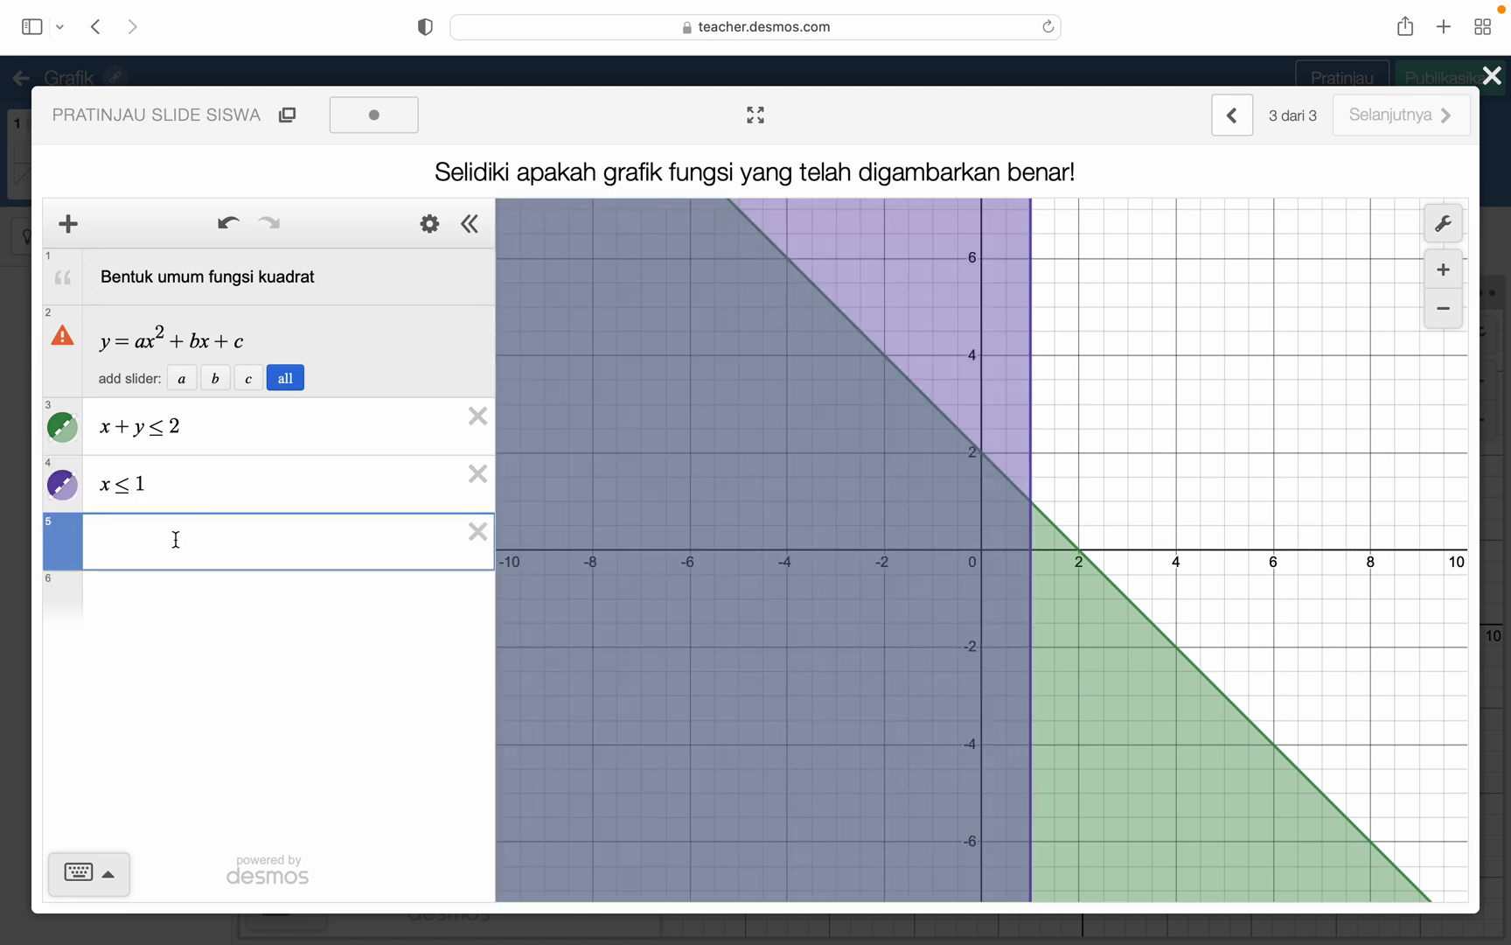
text(x>=0)
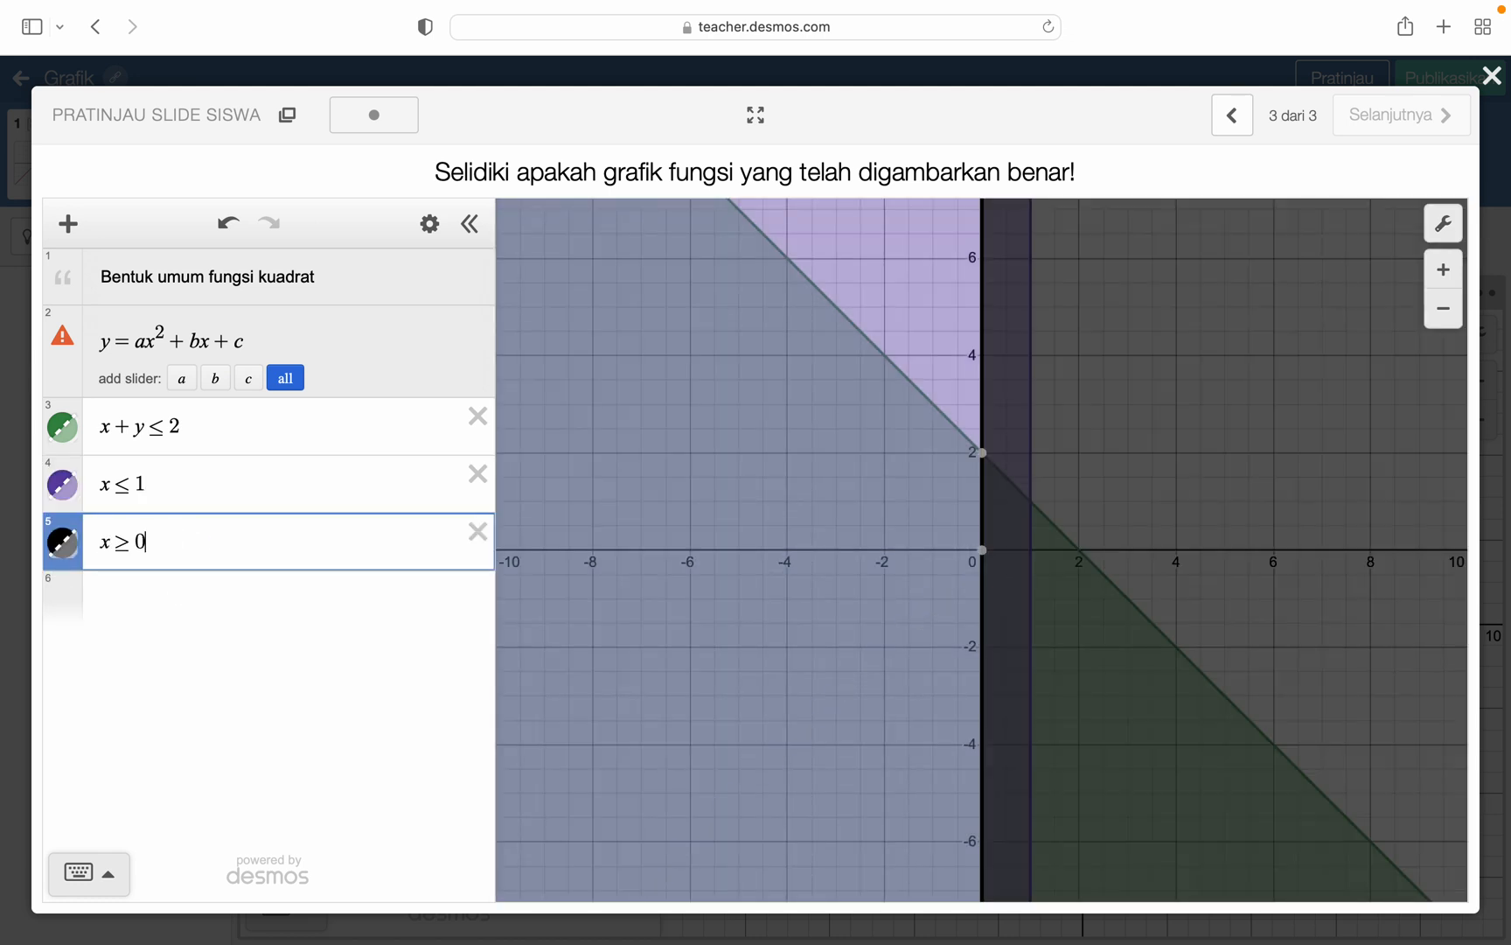
click(164, 601)
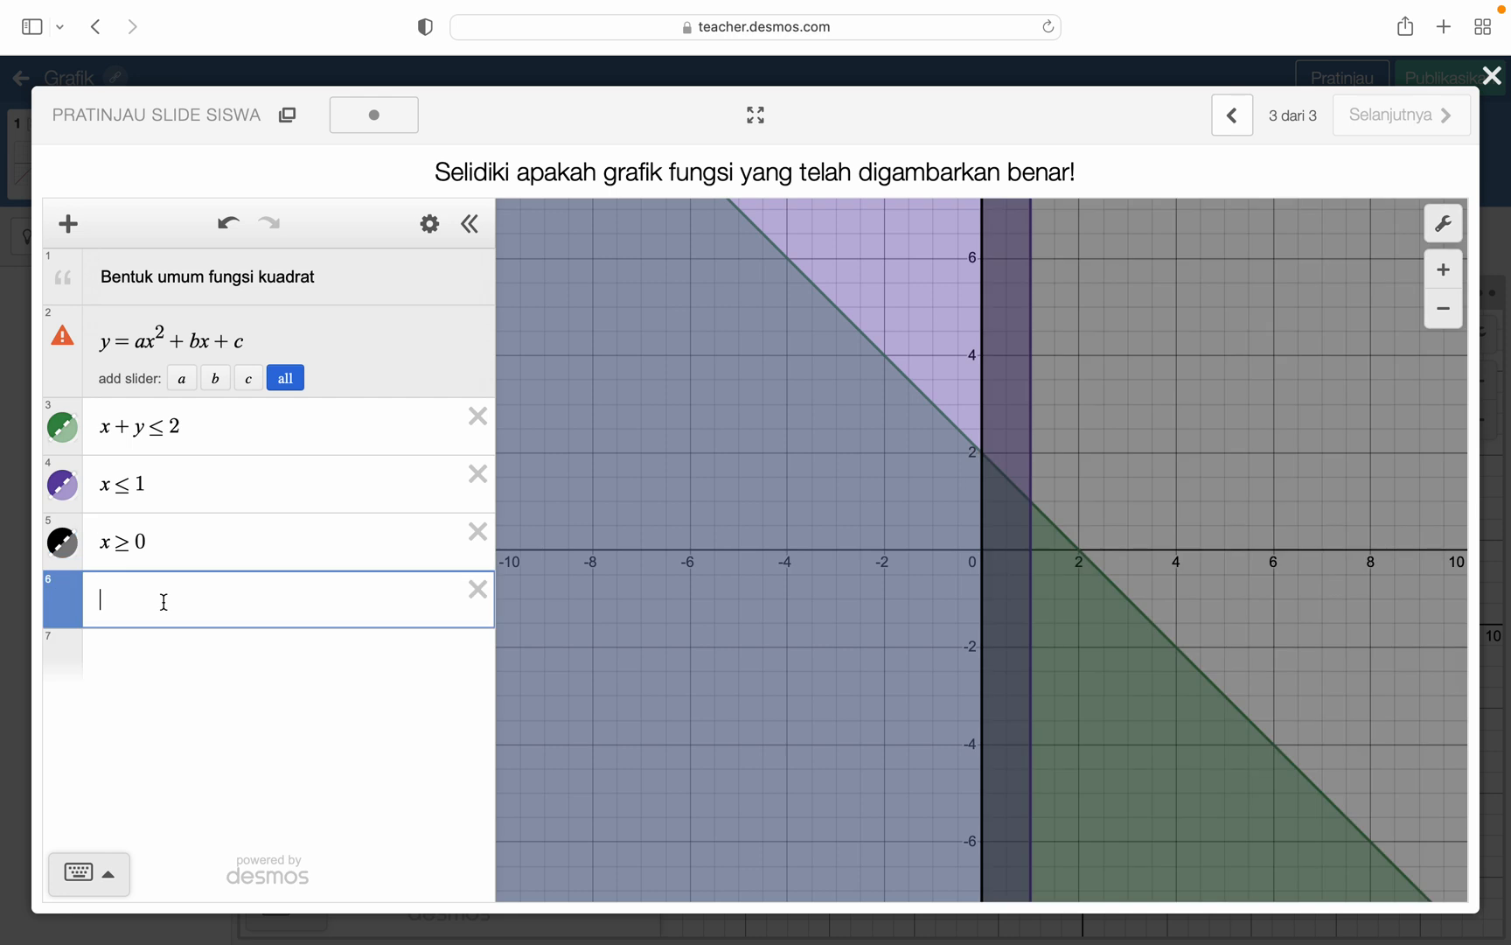
text(y>=)
text(0)
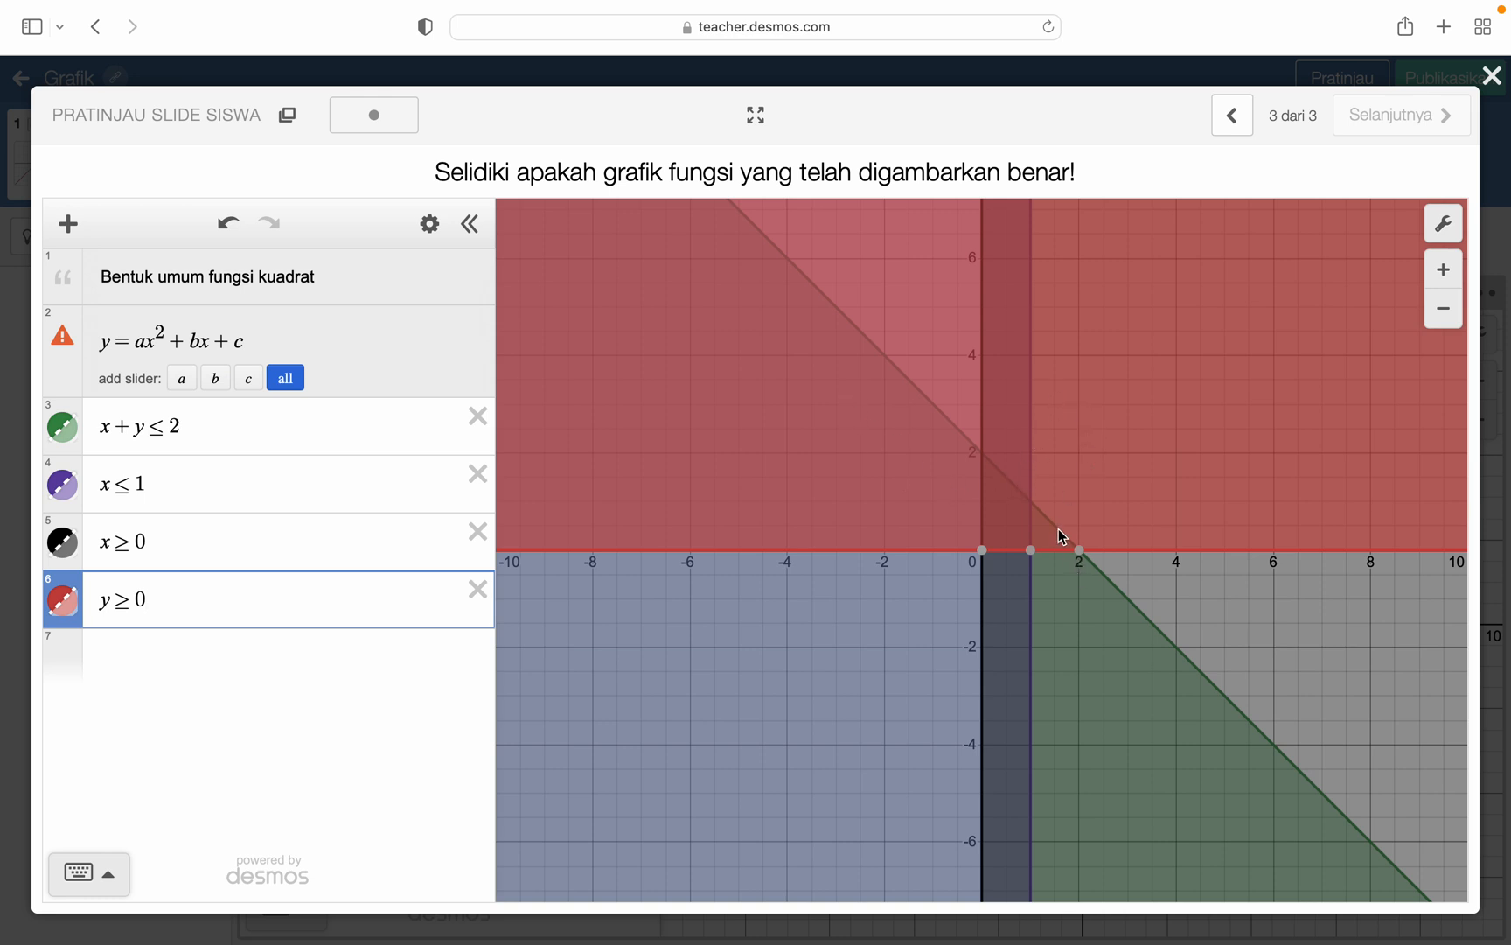
- Examine the overlapping inequality region near the origin, and close the student preview
scroll(1030, 513, up, 5)
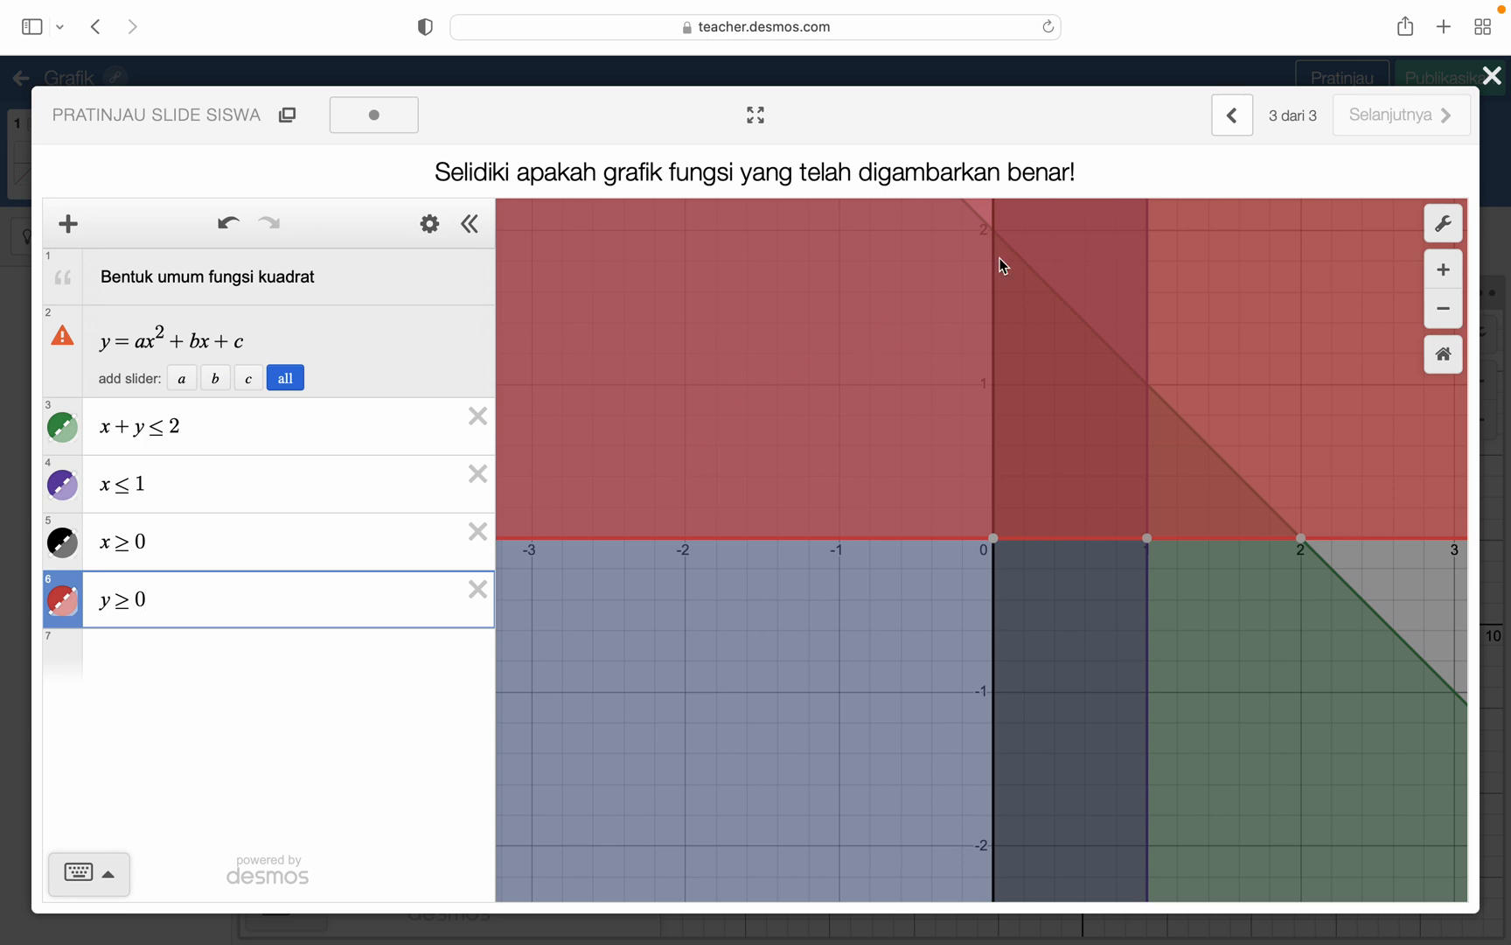
click(1492, 77)
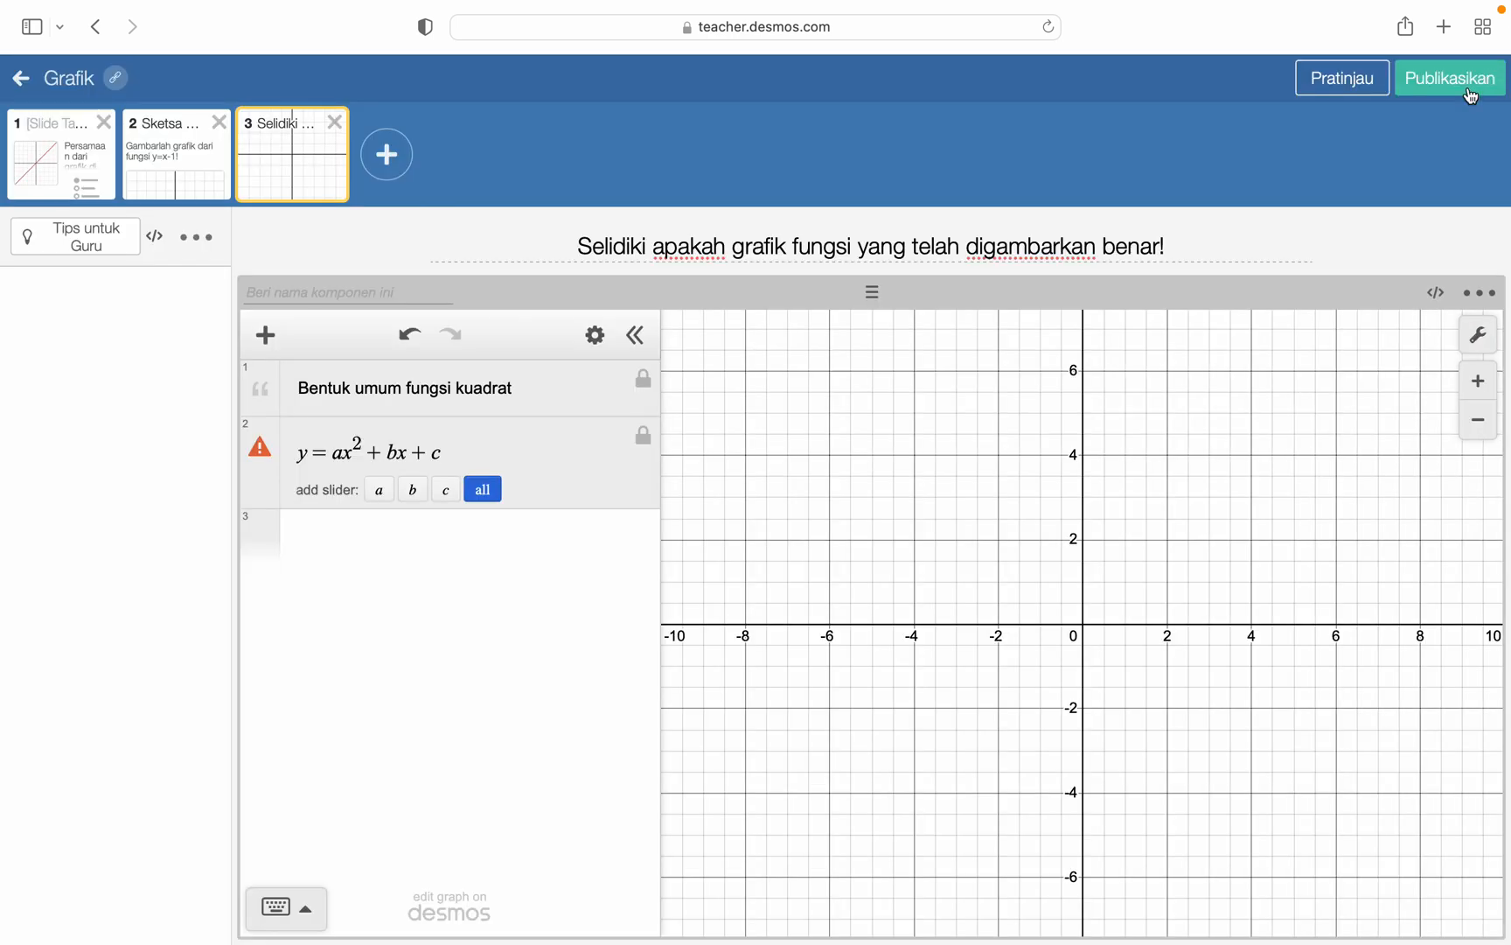
- Review the activity's multiple-choice, sketch and graphing calculator slides in the editor, ending on the Sketsa Grafik slide
click(172, 180)
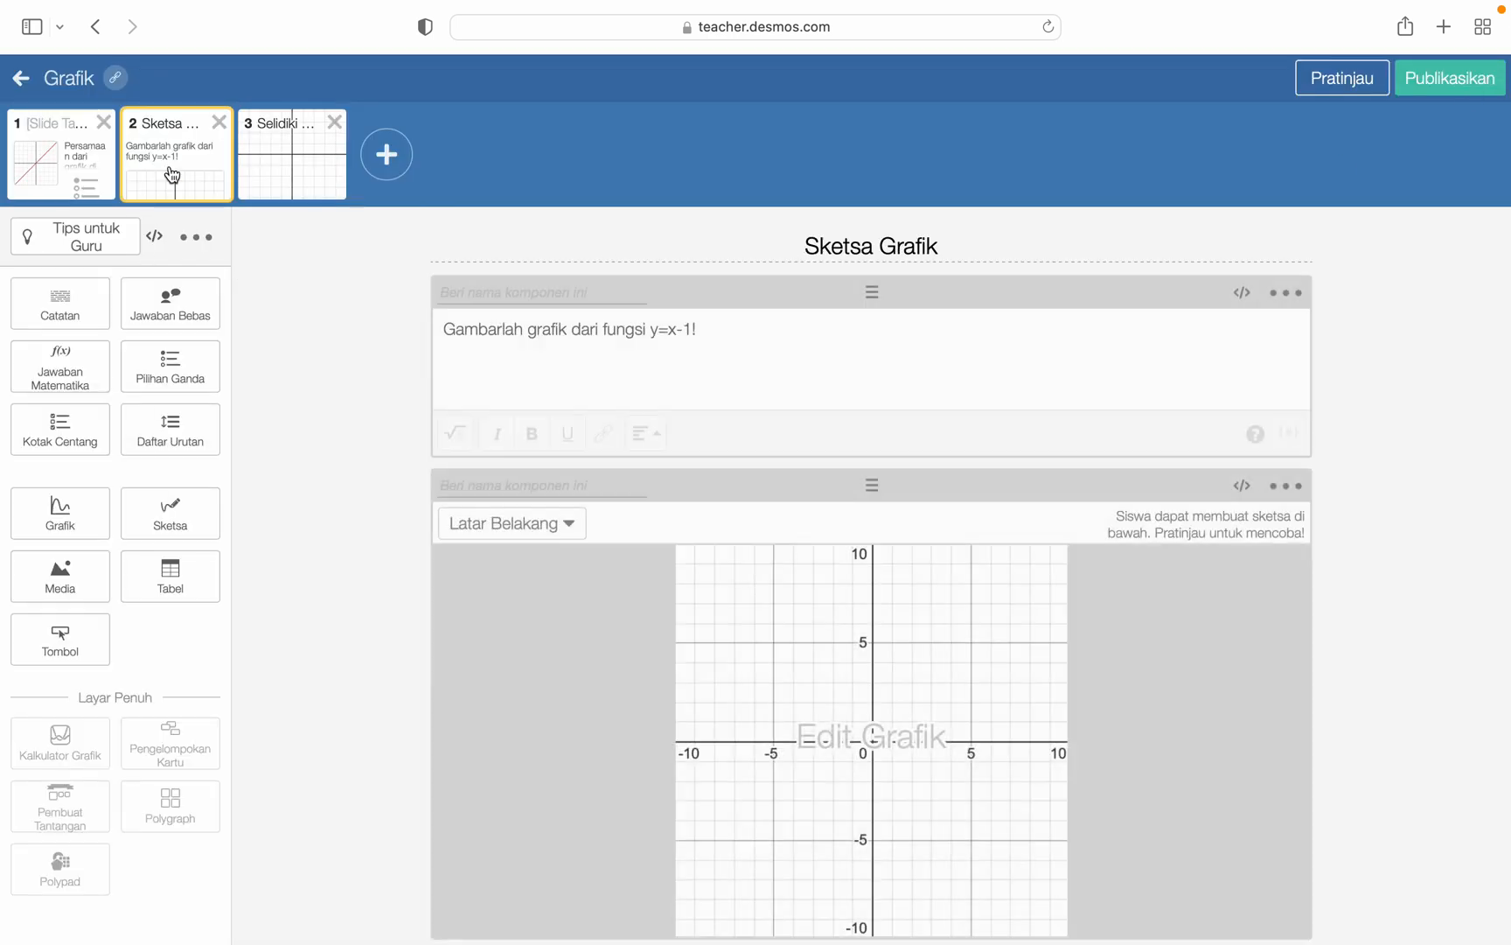
click(54, 177)
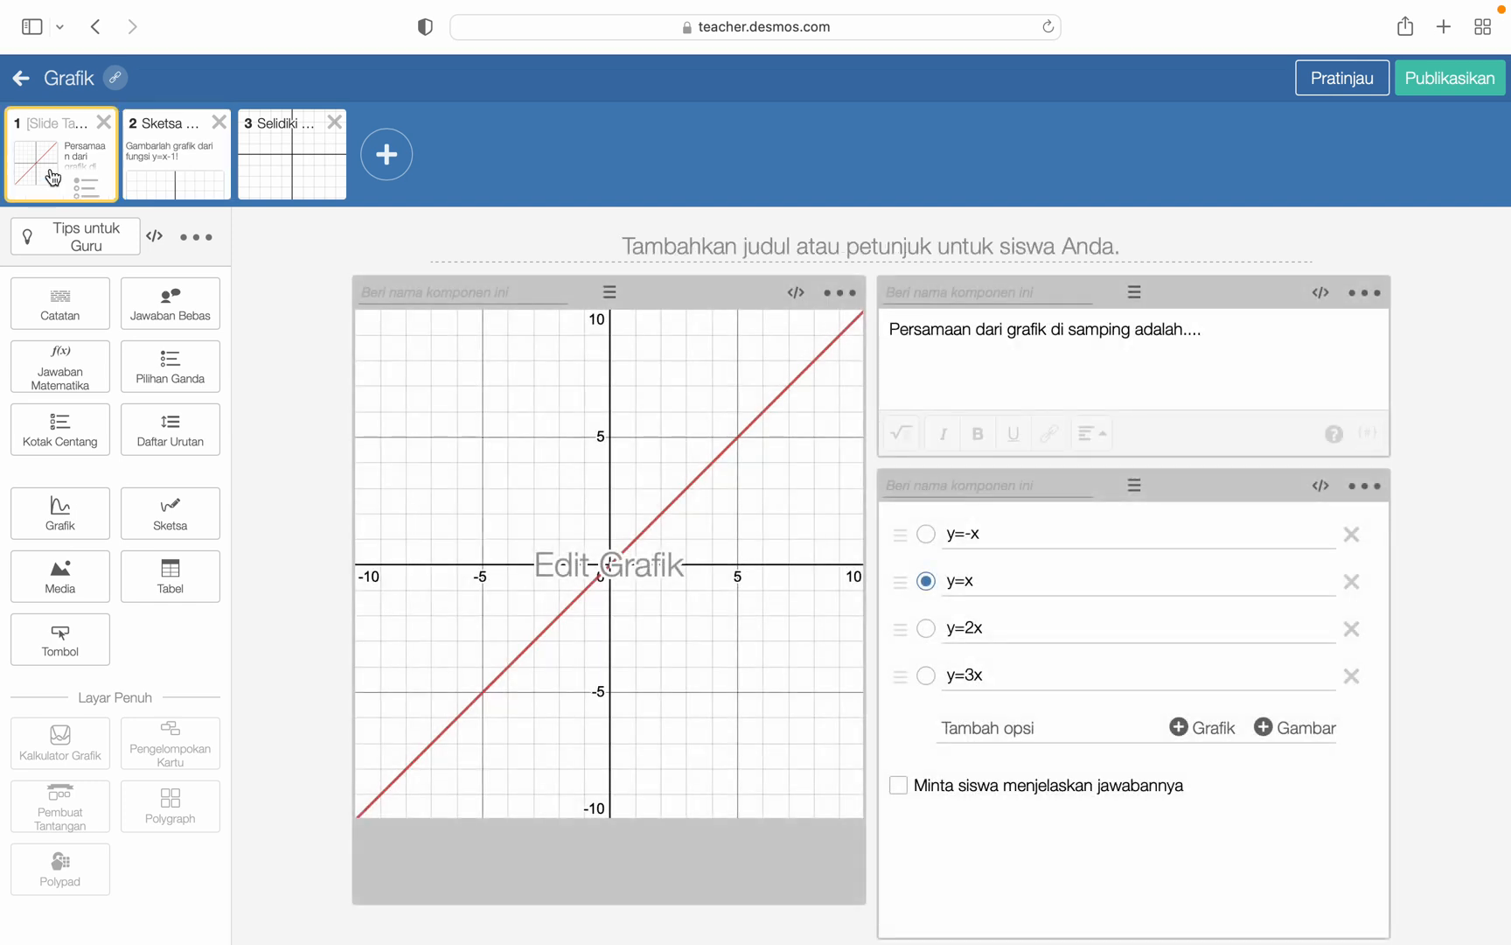
click(141, 166)
click(292, 167)
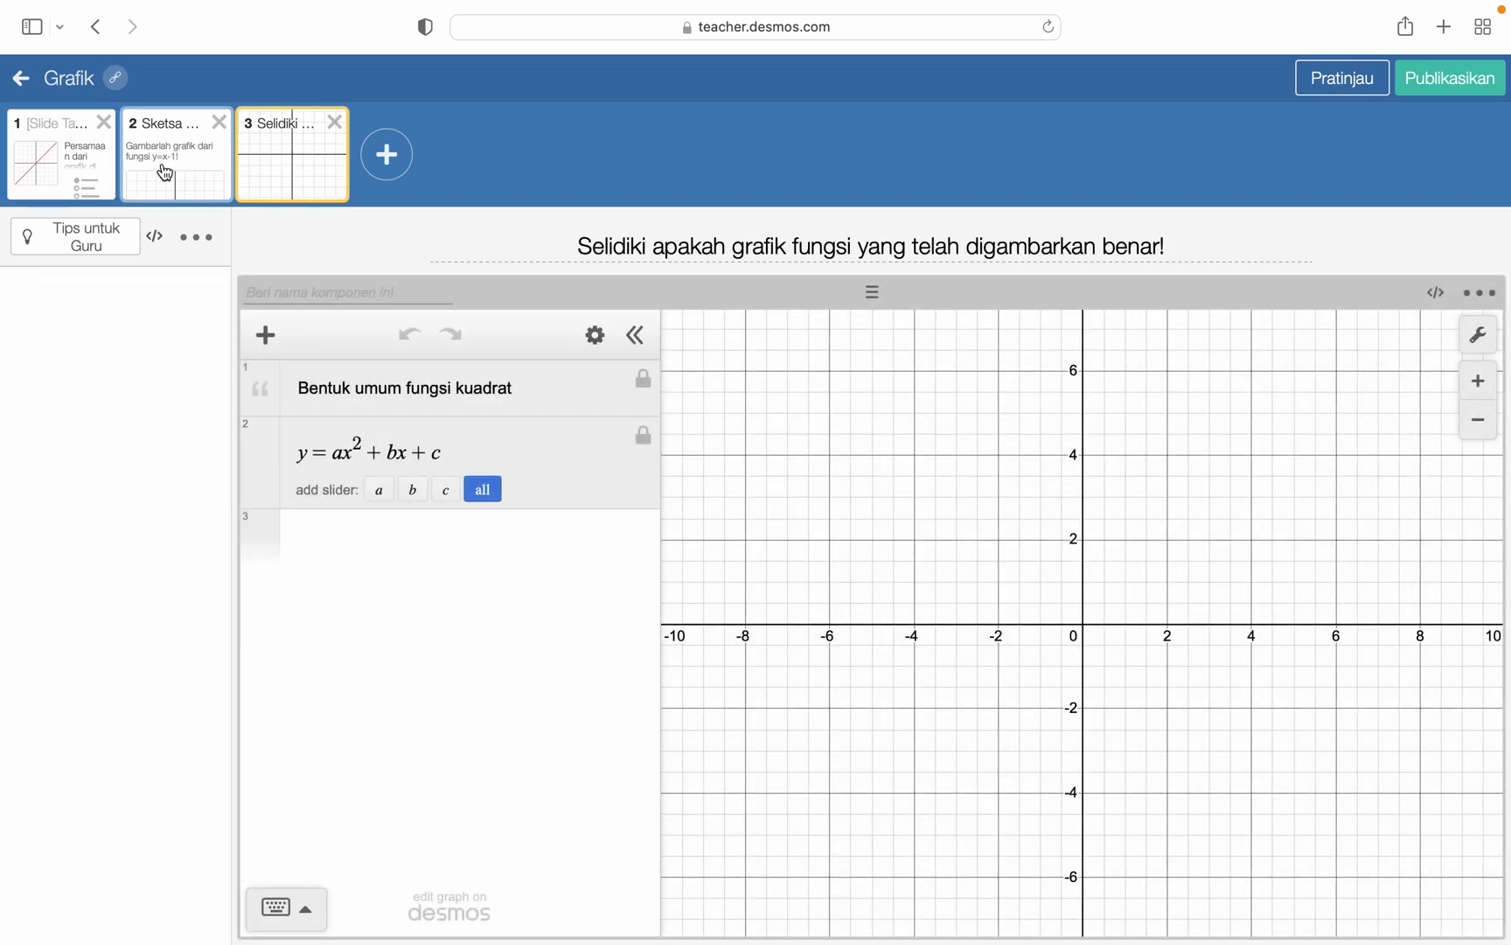
click(162, 174)
click(99, 173)
click(158, 175)
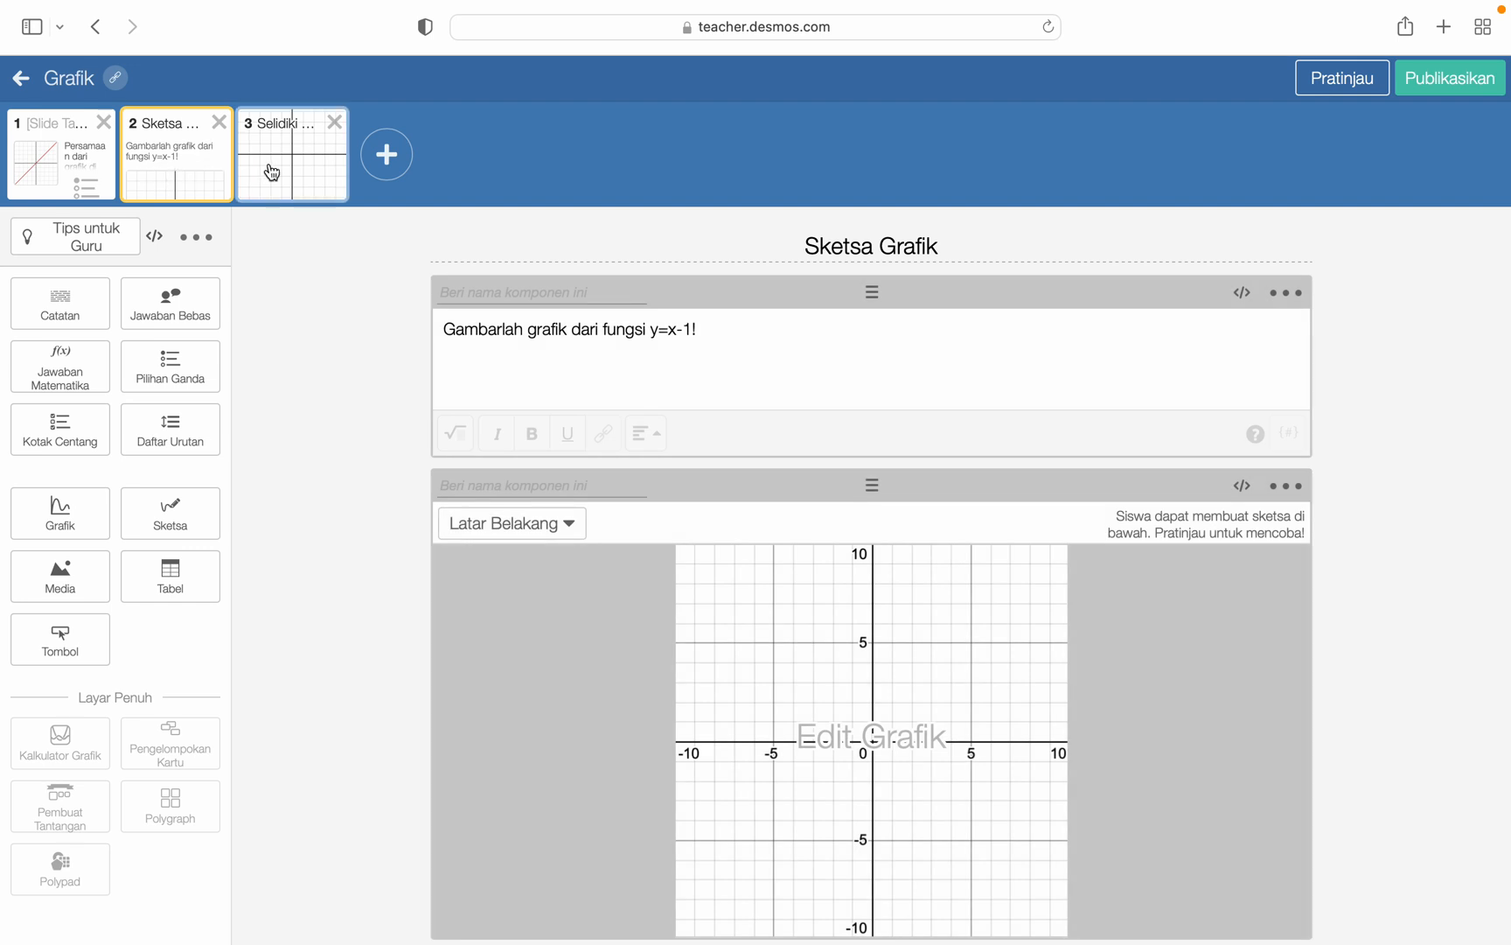
mouse_move(814, 9)
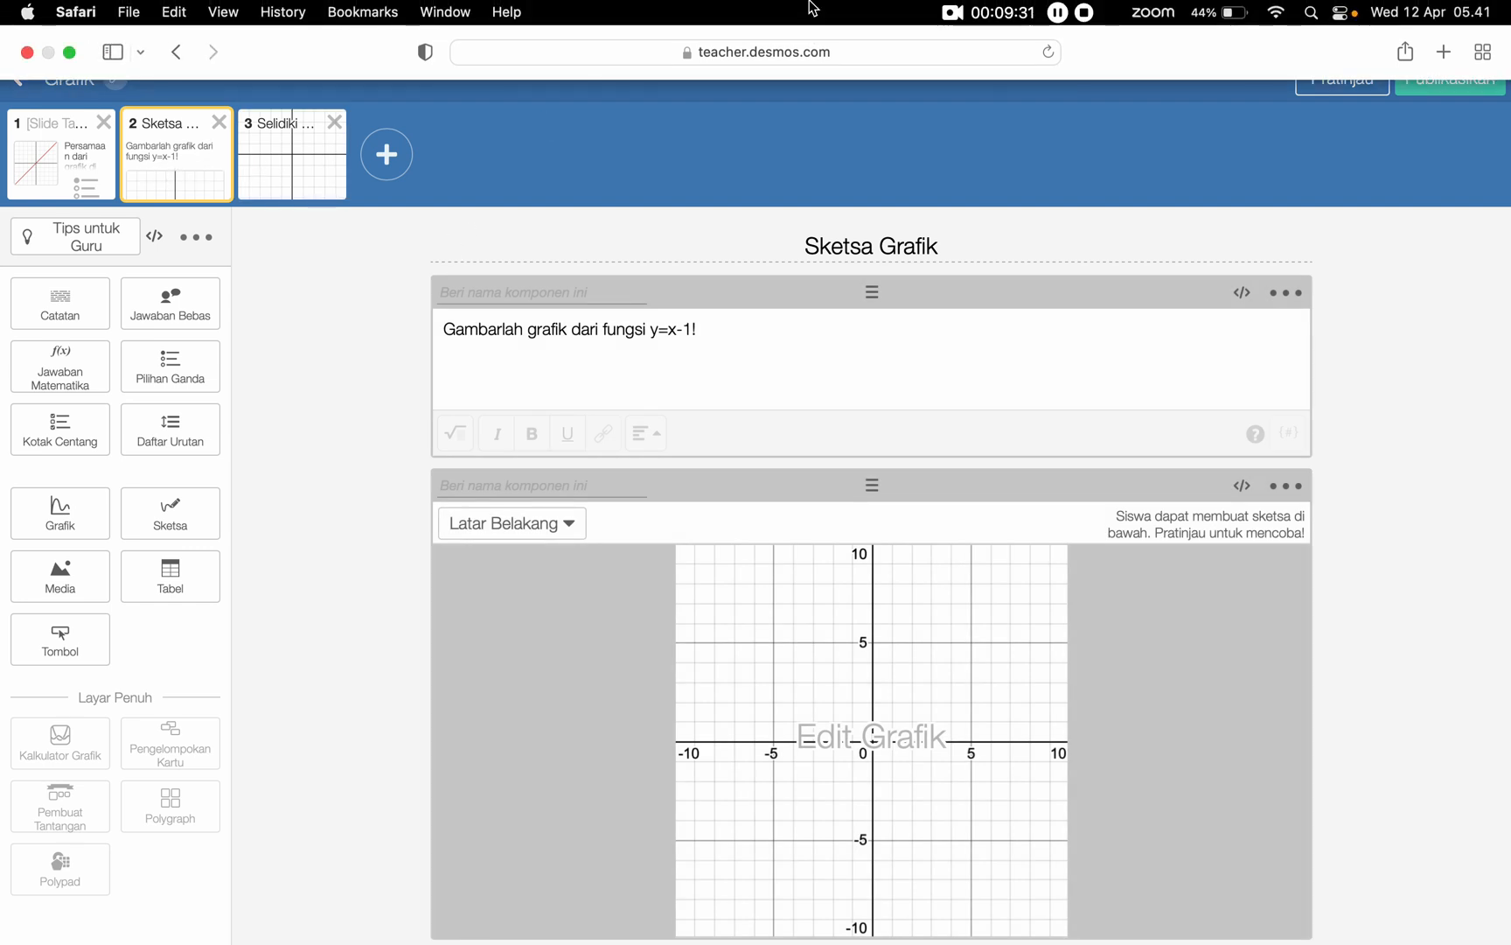